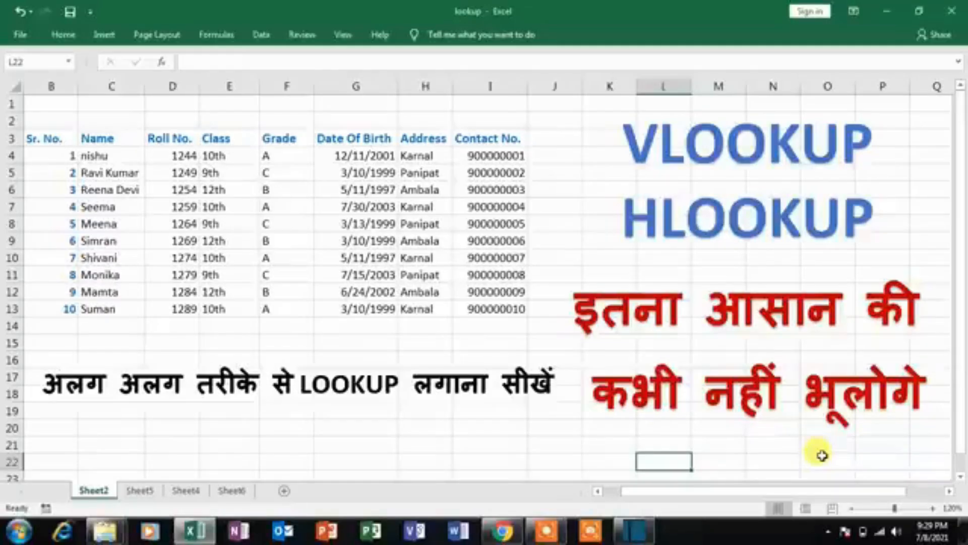
{"action": "left_click", "coordinate": [878, 457]}
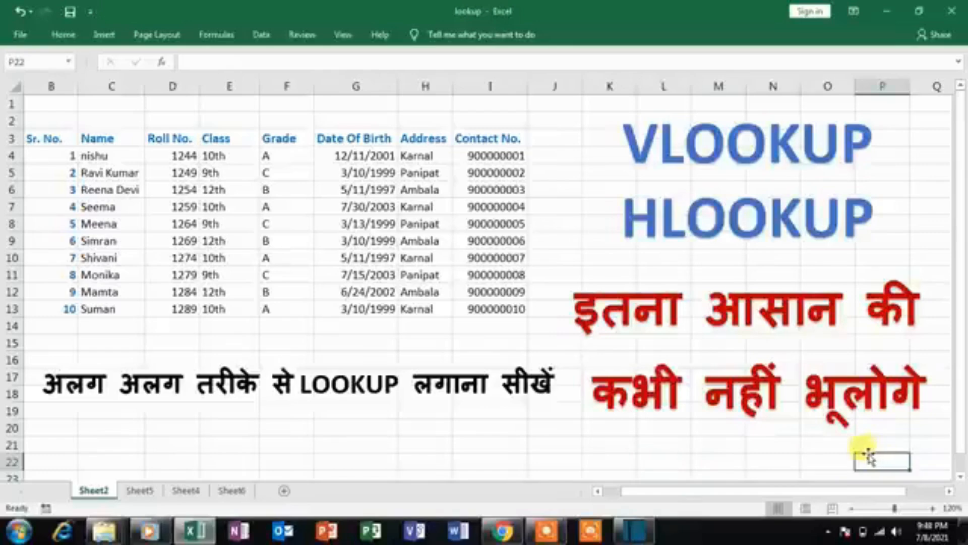
{"action": "left_click", "coordinate": [782, 461]}
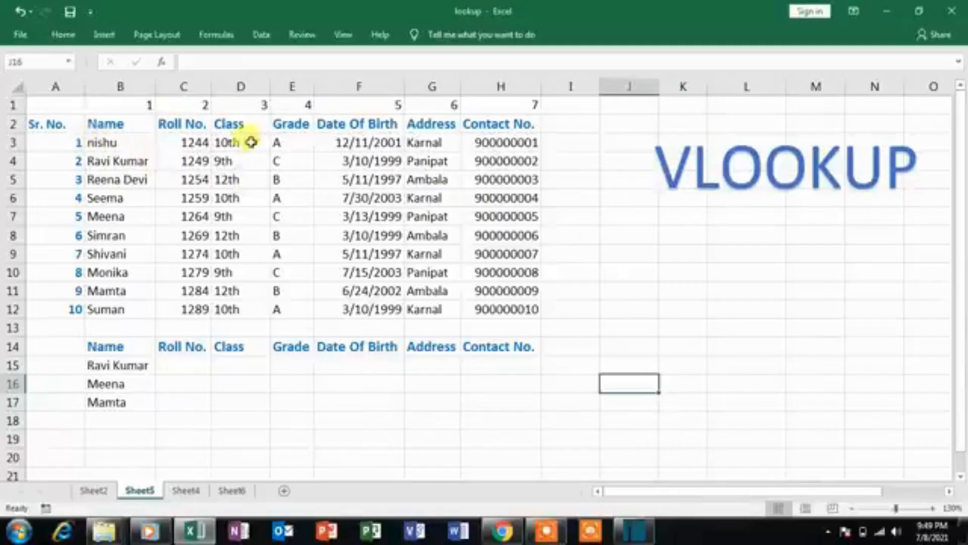
Step: Review the student names listed in B15:B17 of the lower table
{"action": "left_click", "coordinate": [118, 372]}
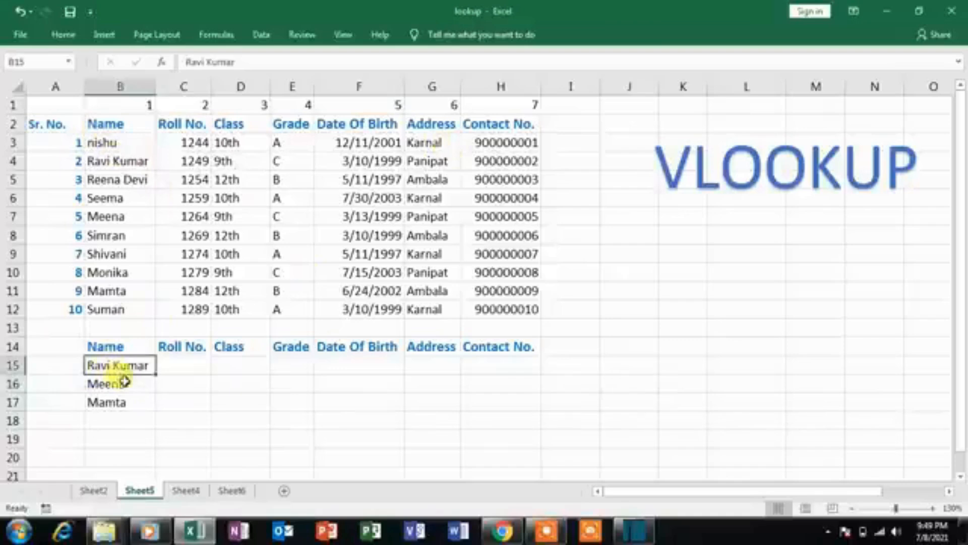
{"action": "left_click", "coordinate": [120, 384]}
{"action": "left_click", "coordinate": [123, 401]}
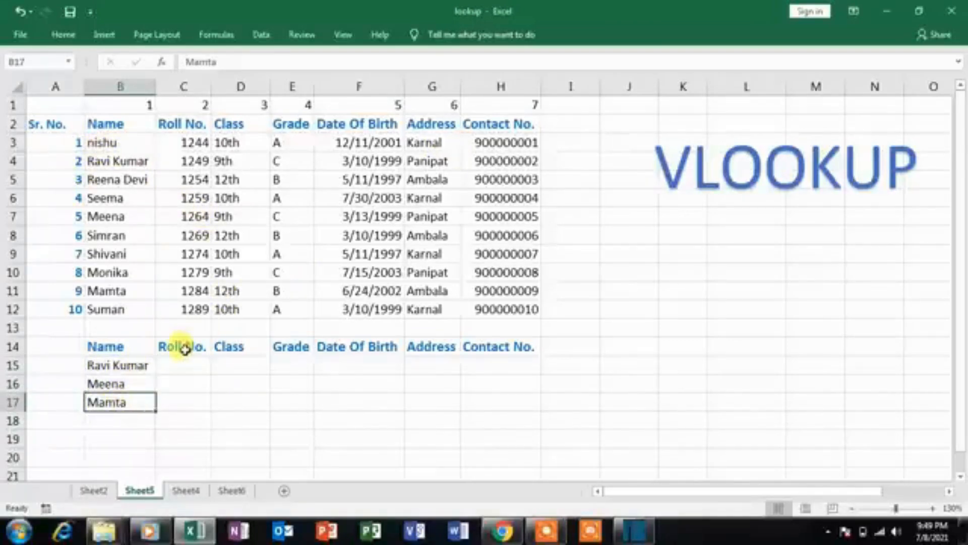
{"action": "left_click_drag", "start_coordinate": [185, 348], "coordinate": [196, 406]}
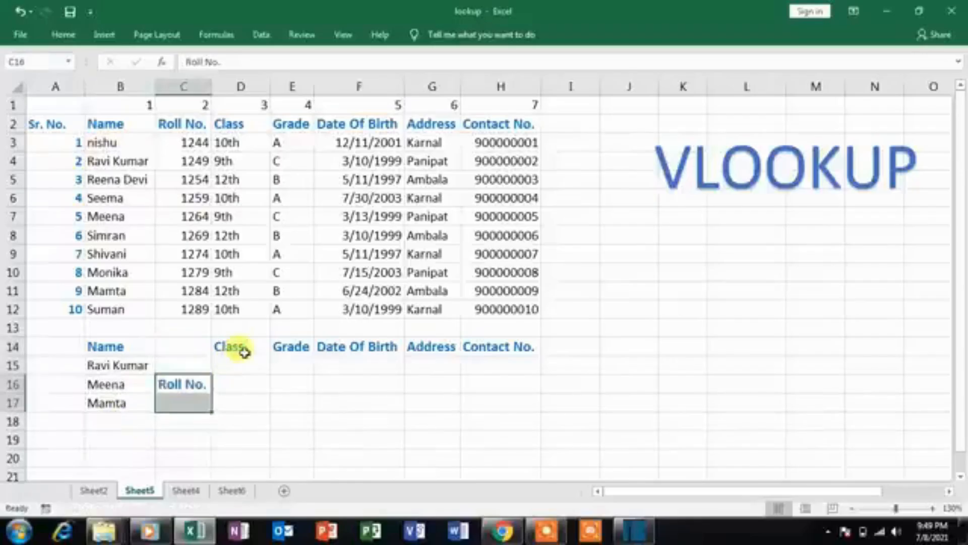
{"action": "key", "text": "ctrl+z"}
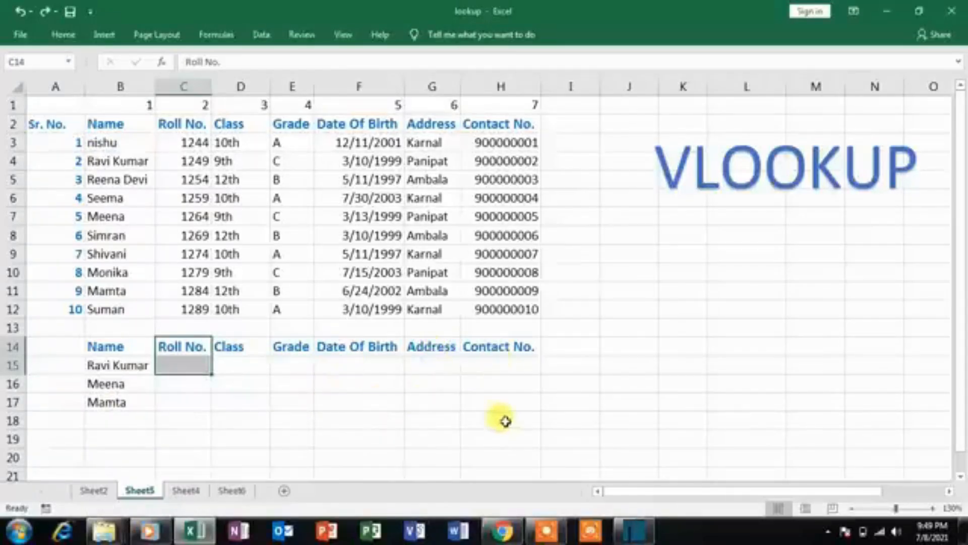
{"action": "left_click", "coordinate": [597, 329]}
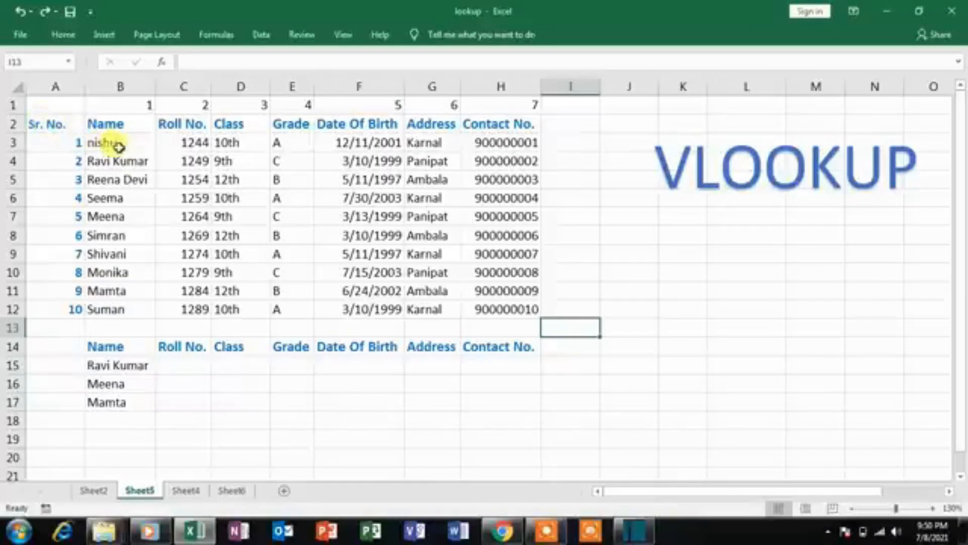
Step: Examine the source table in A2:H12, its Name and Roll No. columns, and the empty result cells in row 15
{"action": "left_click_drag", "start_coordinate": [129, 144], "coordinate": [123, 303]}
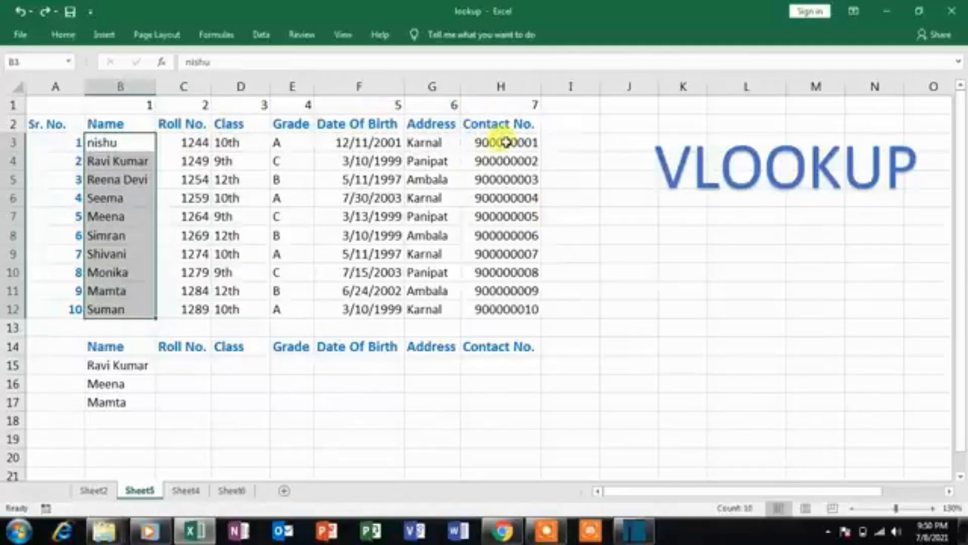
{"action": "left_click", "coordinate": [53, 123]}
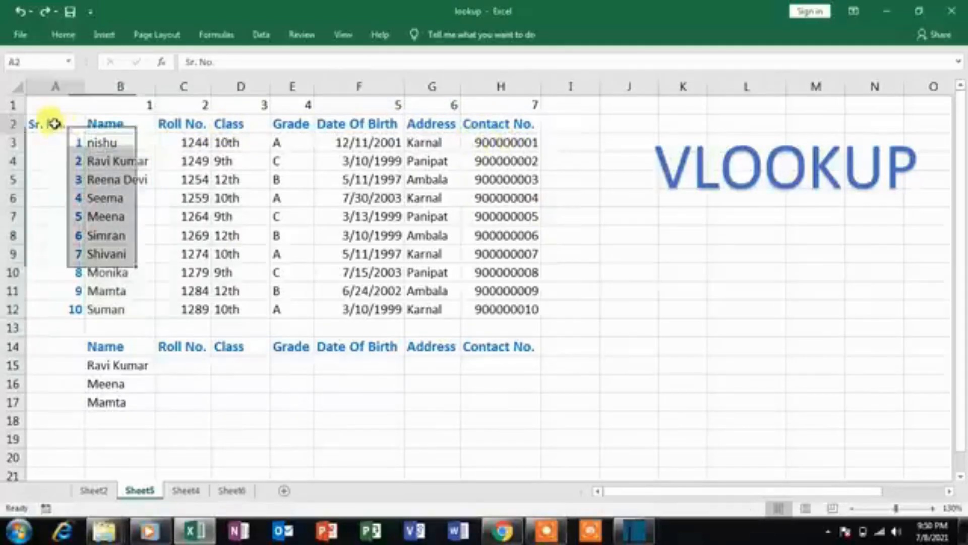
{"action": "left_click_drag", "start_coordinate": [54, 123], "coordinate": [533, 307]}
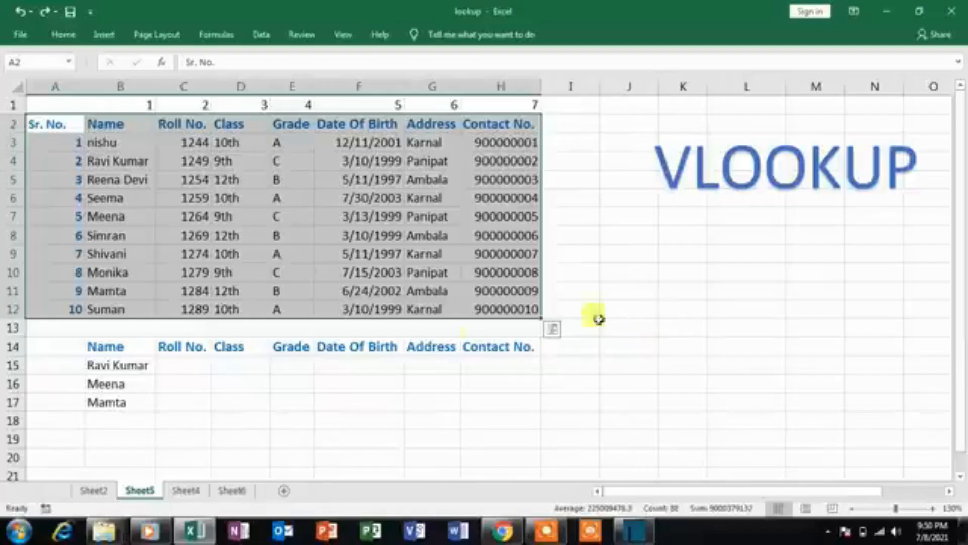
{"action": "left_click", "coordinate": [184, 365]}
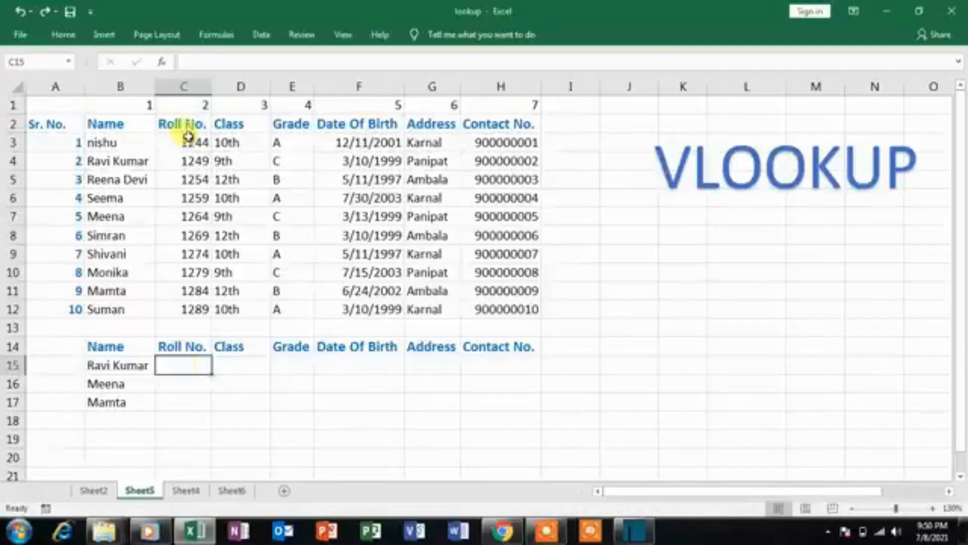
{"action": "left_click_drag", "start_coordinate": [185, 127], "coordinate": [196, 302]}
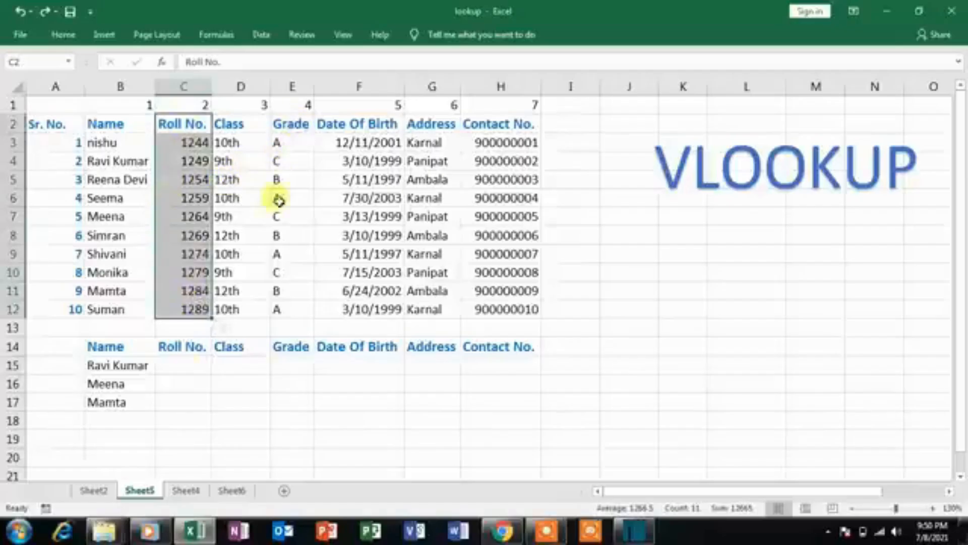
{"action": "left_click", "coordinate": [243, 398]}
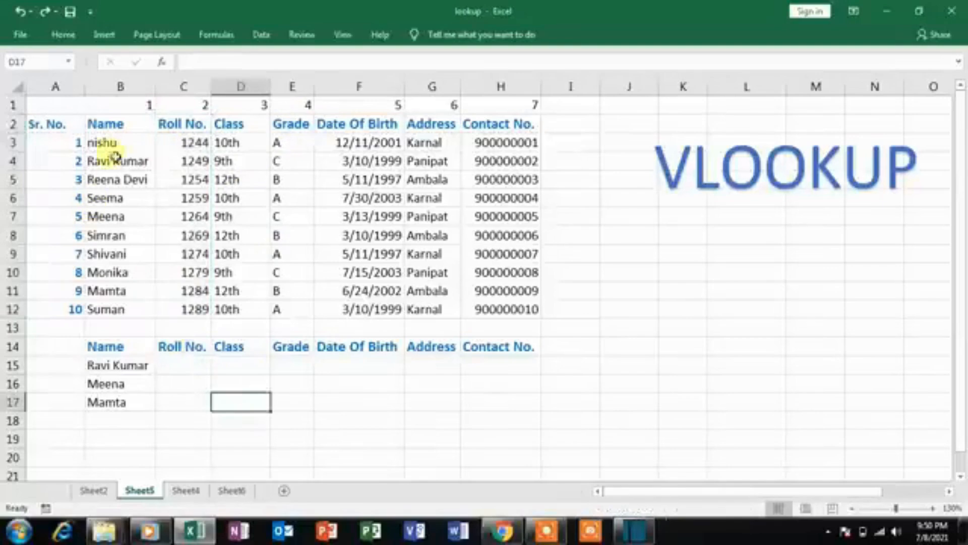
{"action": "left_click_drag", "start_coordinate": [108, 147], "coordinate": [463, 304]}
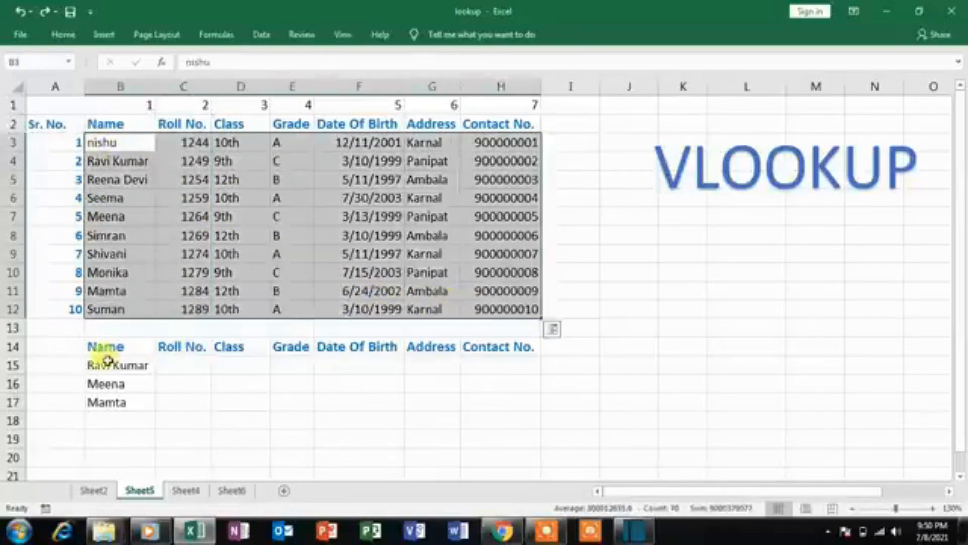
{"action": "left_click", "coordinate": [178, 360]}
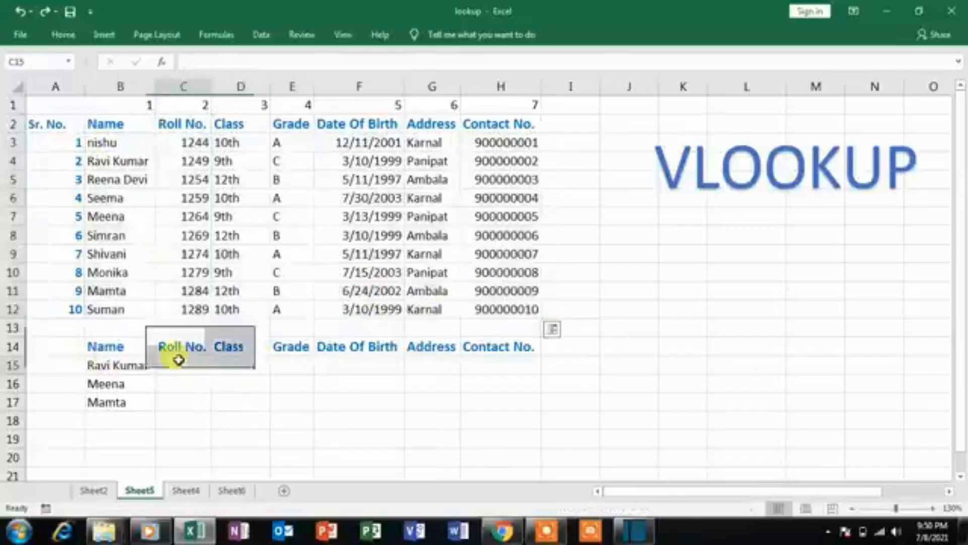
{"action": "left_click", "coordinate": [292, 361]}
{"action": "left_click", "coordinate": [380, 367]}
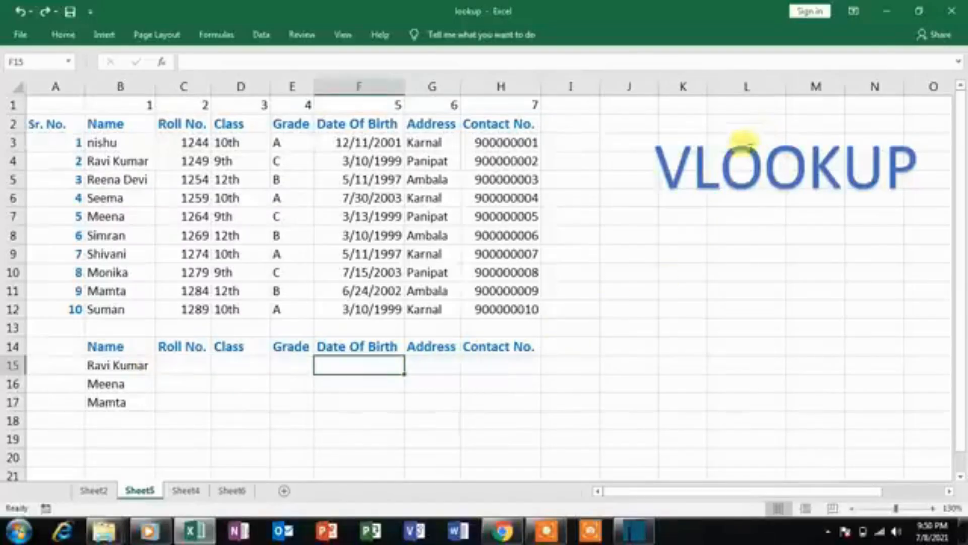
Step: Start a VLOOKUP formula in C15 under Roll No., using the name in B15 as the lookup value
{"action": "left_click", "coordinate": [183, 364]}
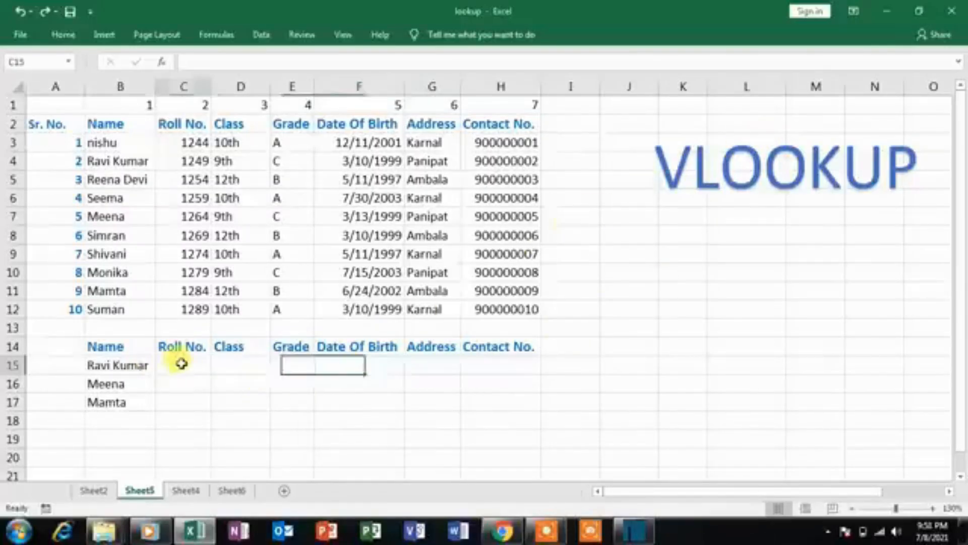
{"action": "type", "text": "="}
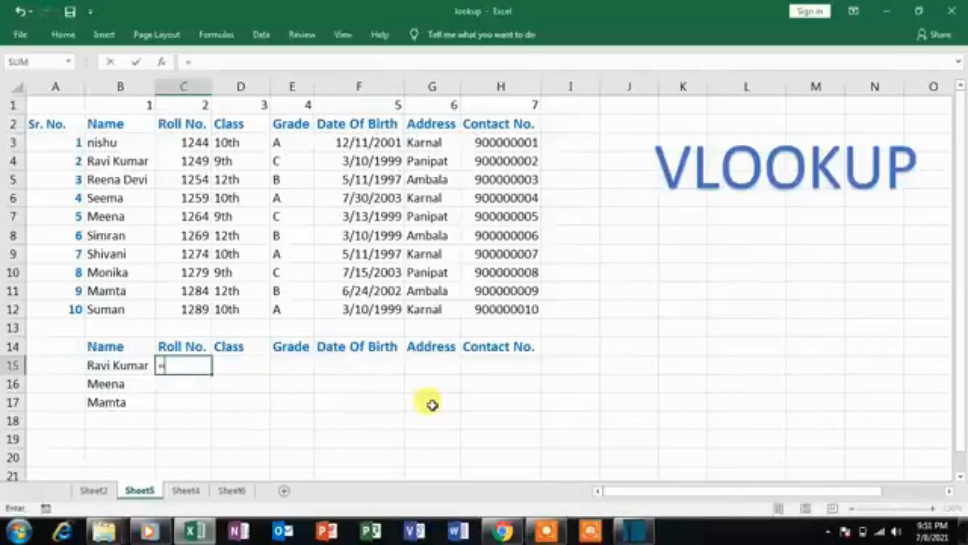
{"action": "type", "text": "V"}
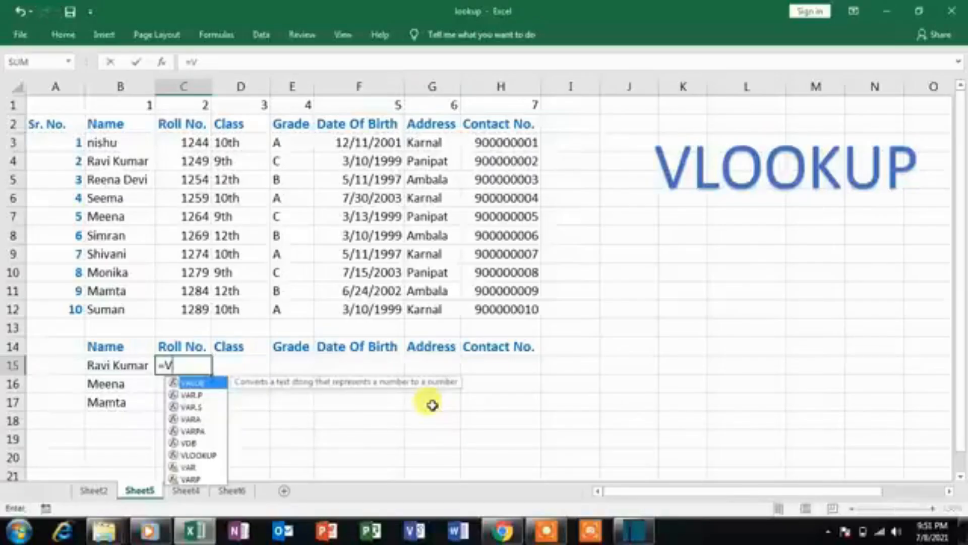
{"action": "type", "text": "LOOK"}
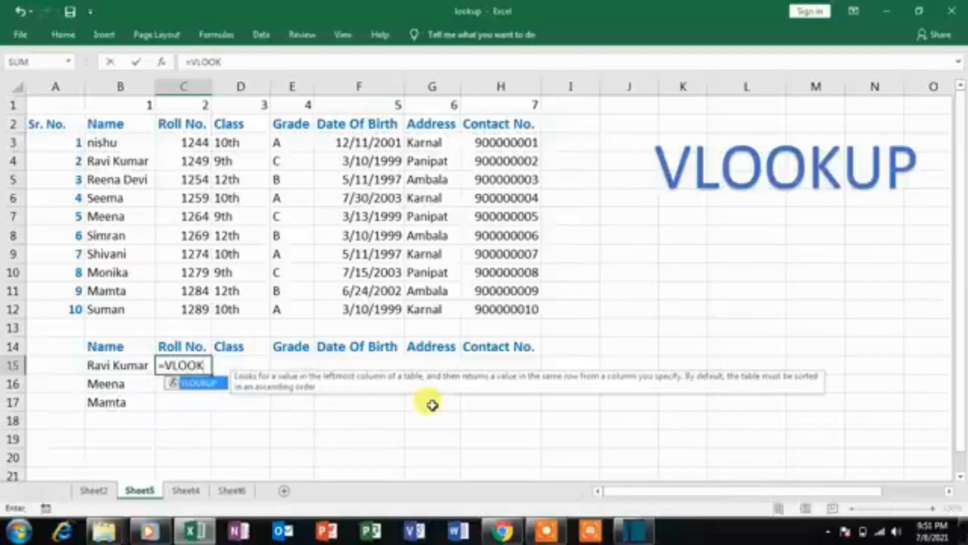
{"action": "type", "text": "UP("}
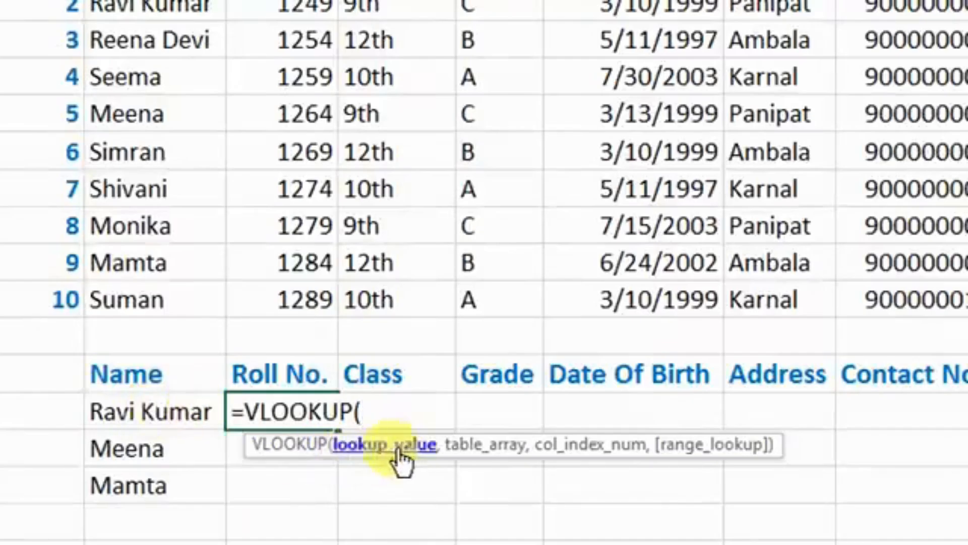
{"action": "left_click", "coordinate": [182, 420]}
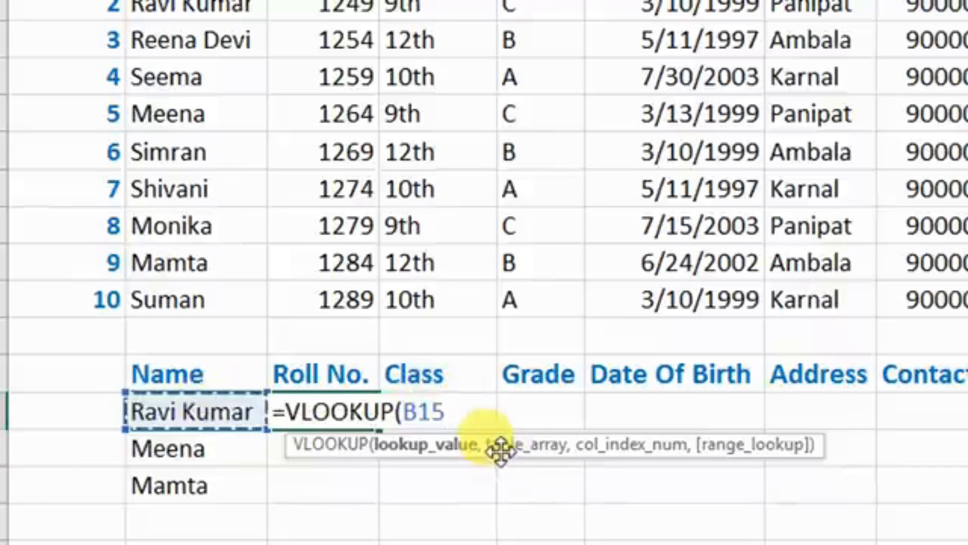
Step: Complete the C15 formula as =VLOOKUP(B15,B3:H12,4,) and fill it down through C17
{"action": "type", "text": ","}
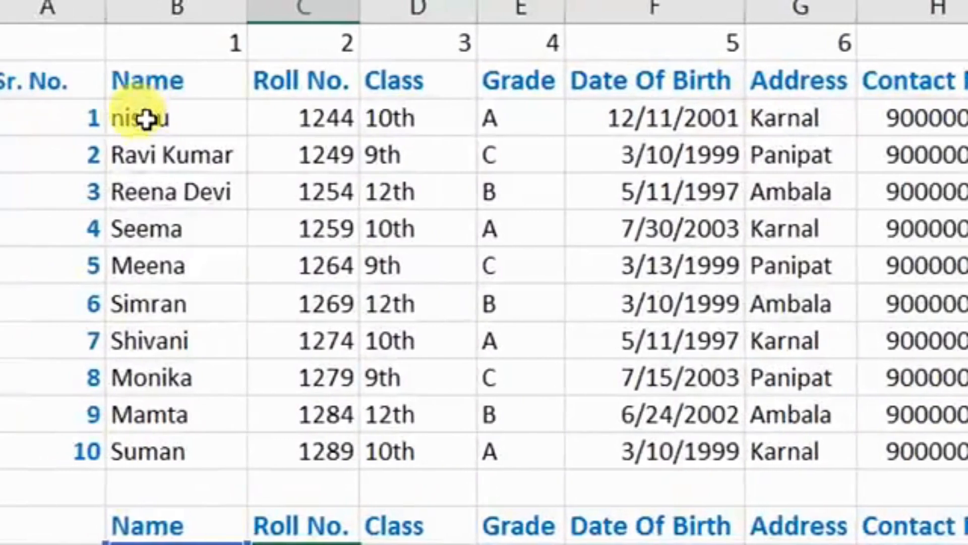
{"action": "left_click_drag", "start_coordinate": [57, 119], "coordinate": [218, 287]}
{"action": "left_click_drag", "start_coordinate": [306, 287], "coordinate": [890, 434]}
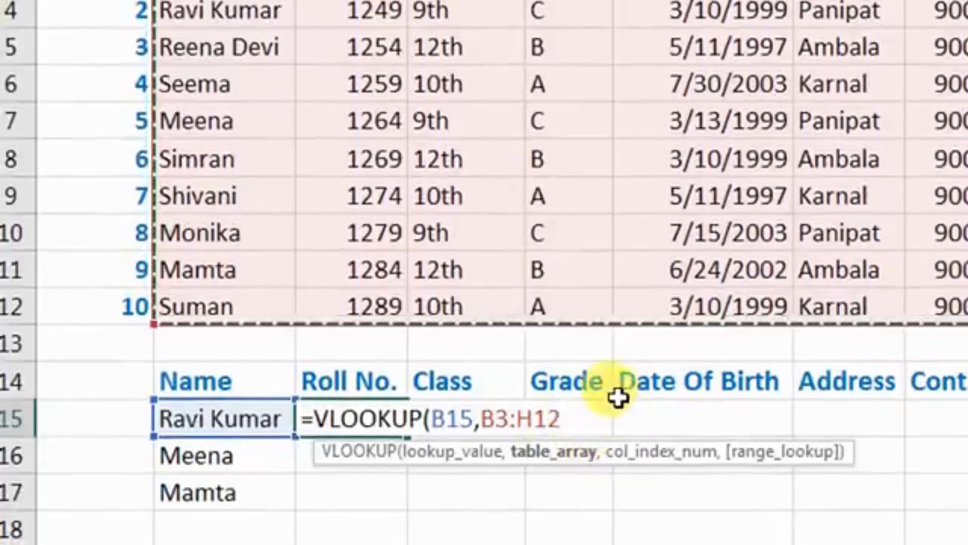
{"action": "type", "text": ",4"}
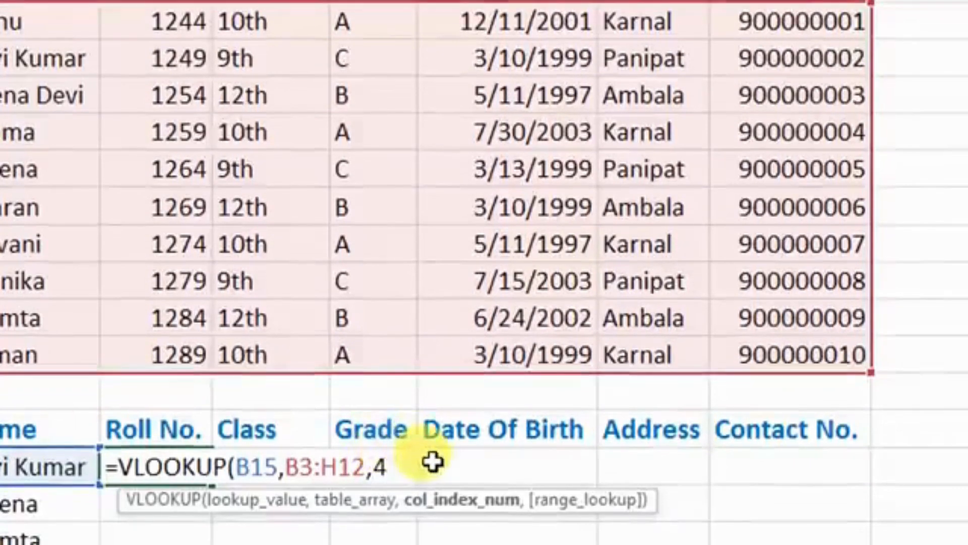
{"action": "type", "text": ","}
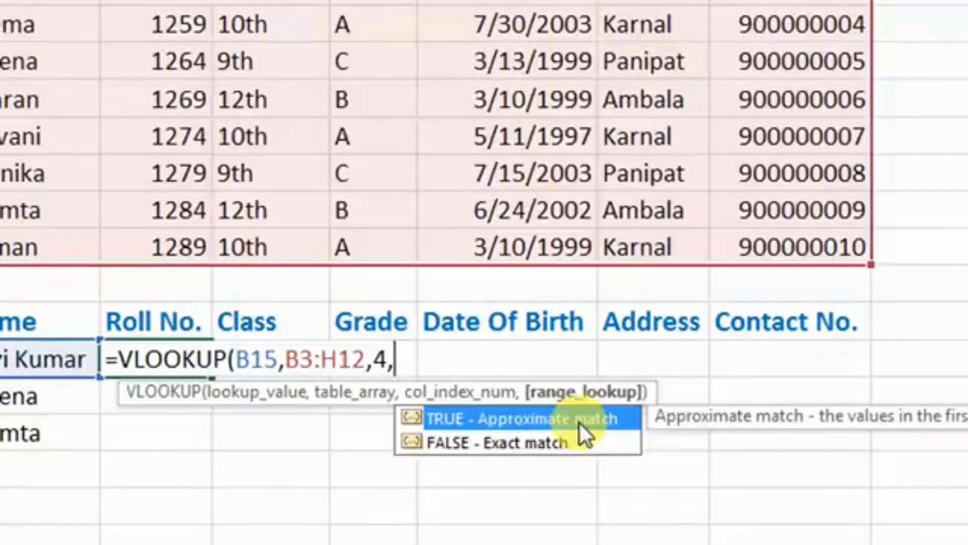
{"action": "key", "text": "Down"}
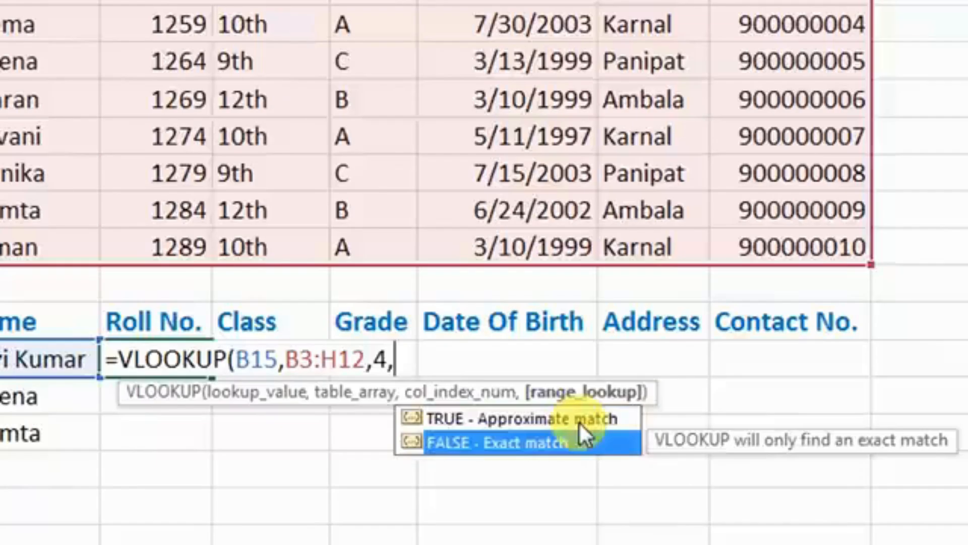
{"action": "key", "text": "Tab"}
{"action": "key", "text": "Return"}
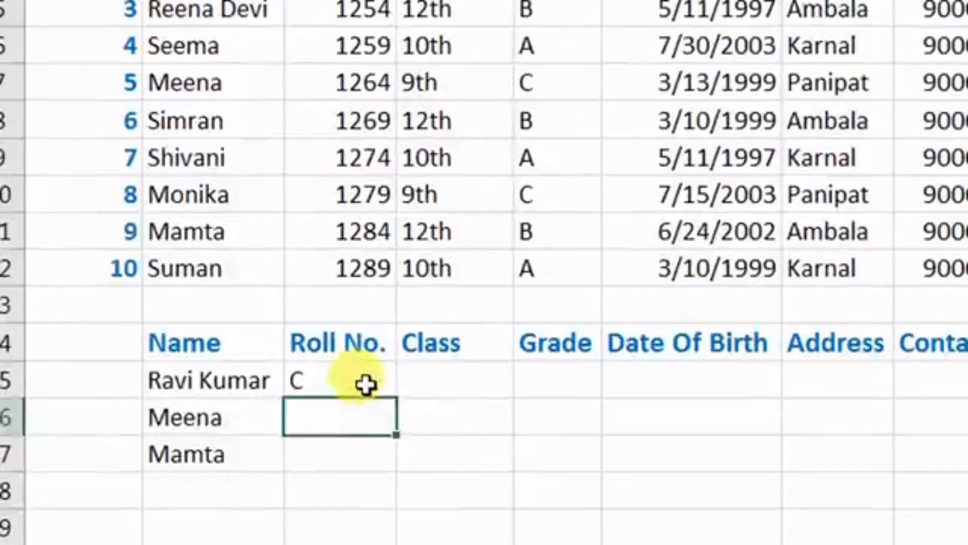
{"action": "left_click", "coordinate": [366, 384]}
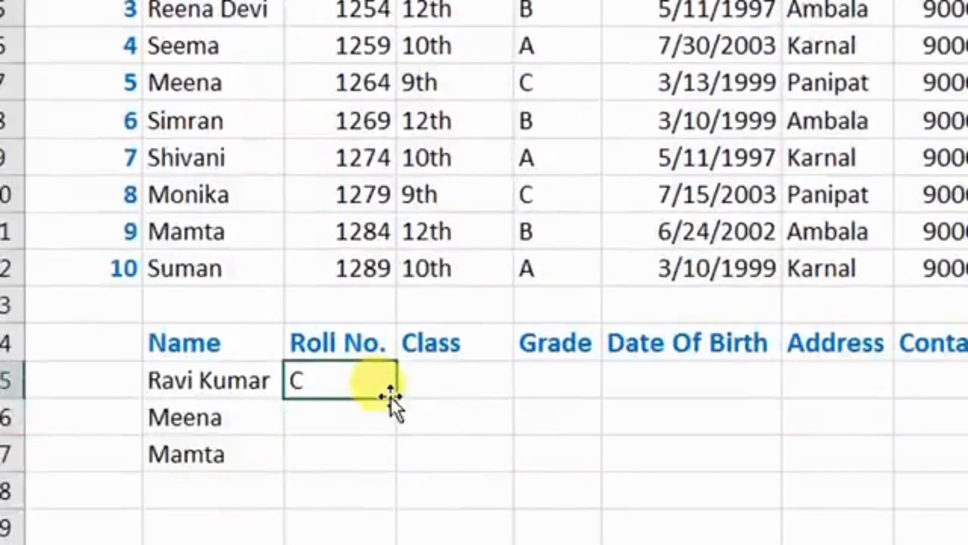
{"action": "left_click_drag", "start_coordinate": [398, 401], "coordinate": [398, 456]}
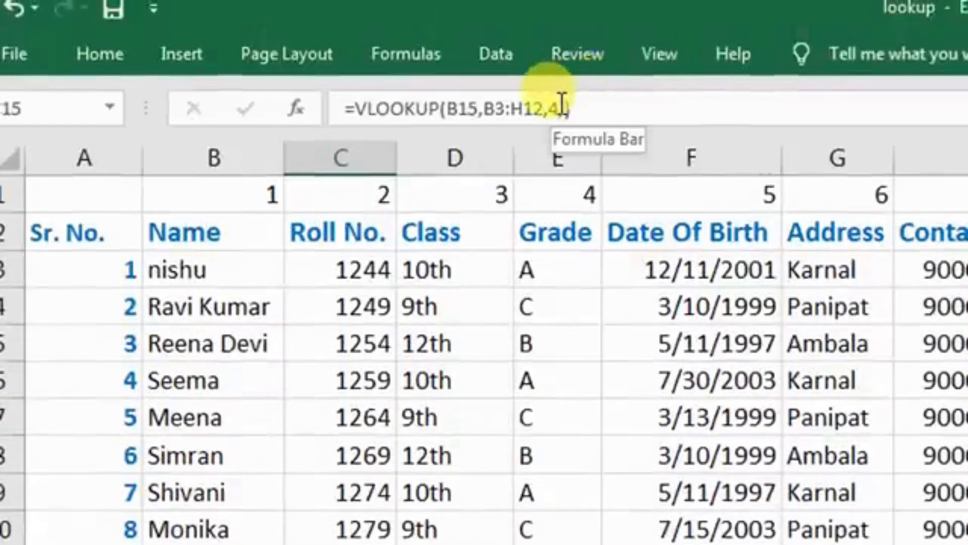
Step: Change the column index to 2 in the C15 formula, giving =VLOOKUP(B15,B3:H12,2,)
{"action": "type", "text": ","}
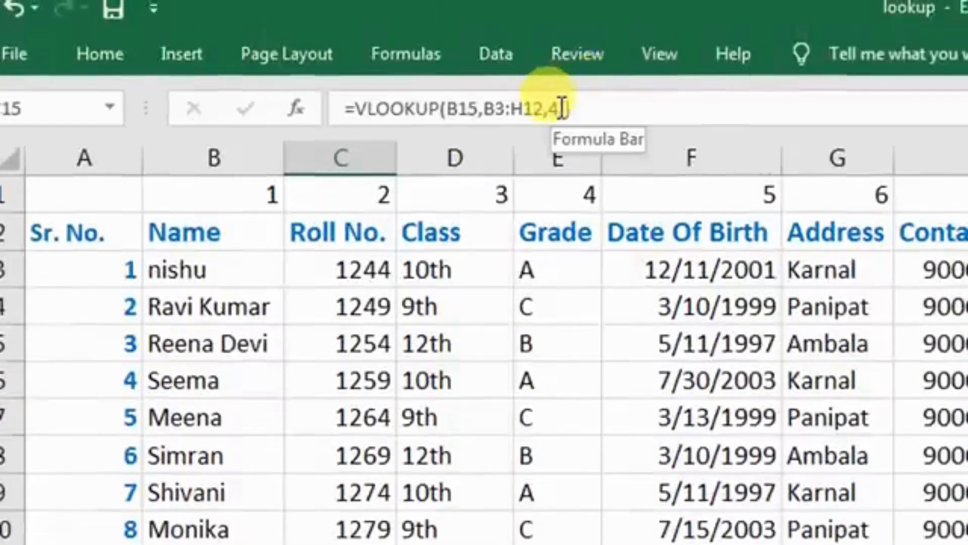
{"action": "left_click", "coordinate": [561, 109]}
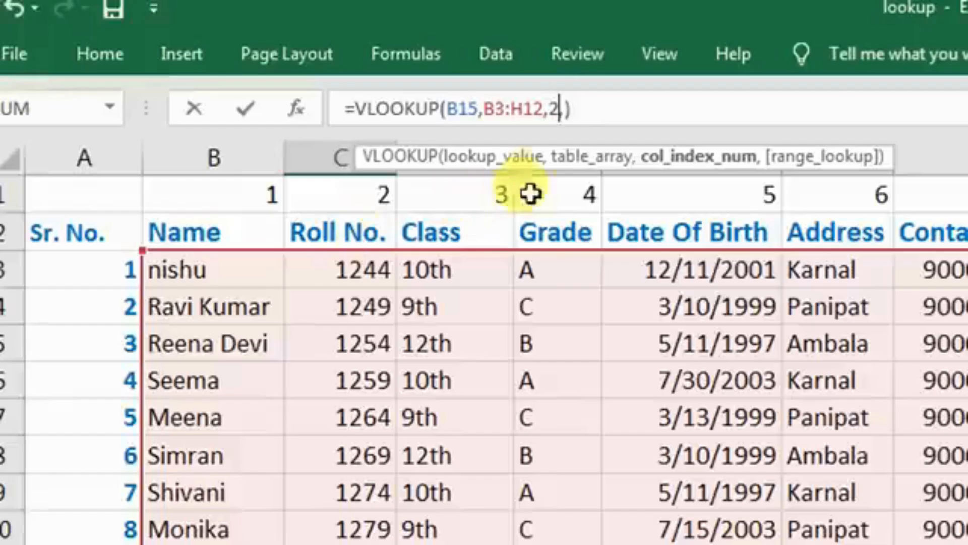
{"action": "left_click", "coordinate": [591, 117]}
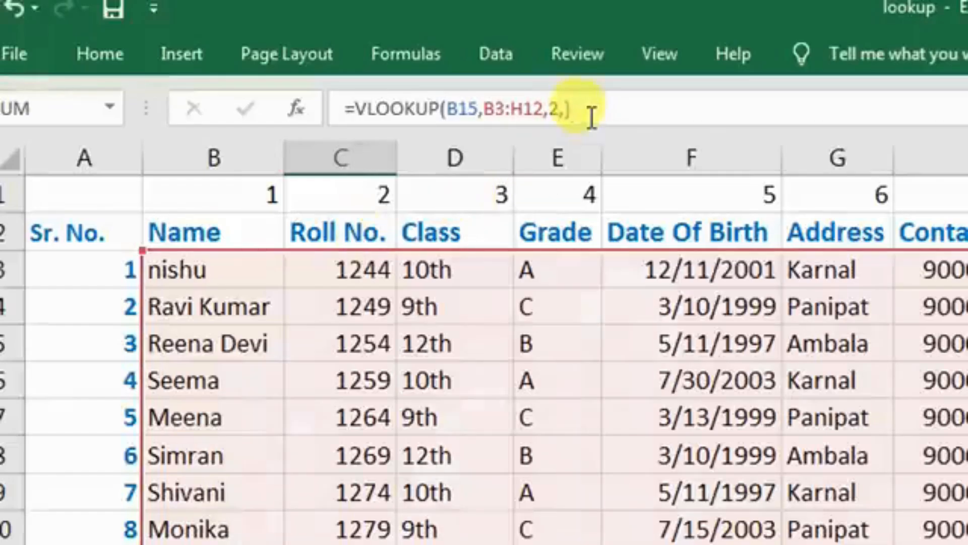
{"action": "key", "text": "Return"}
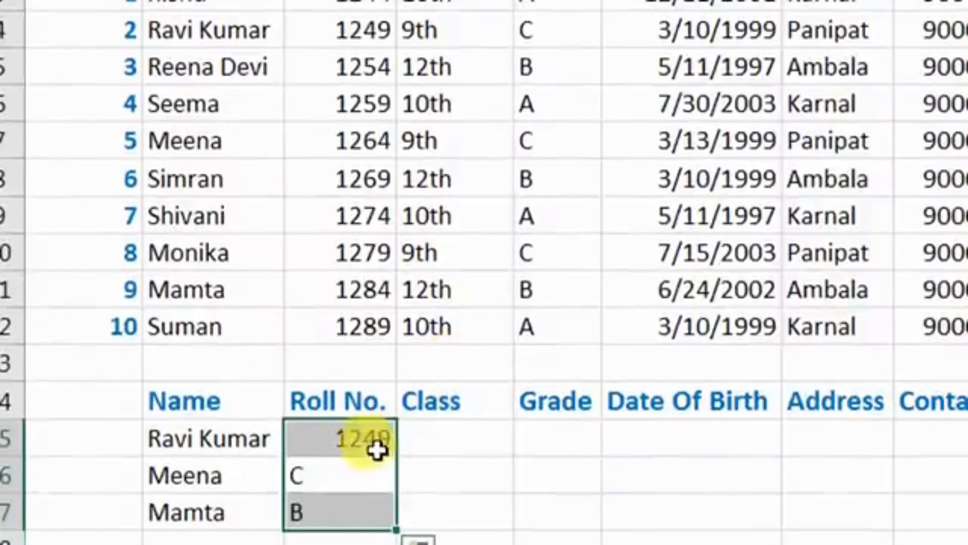
{"action": "left_click", "coordinate": [384, 447]}
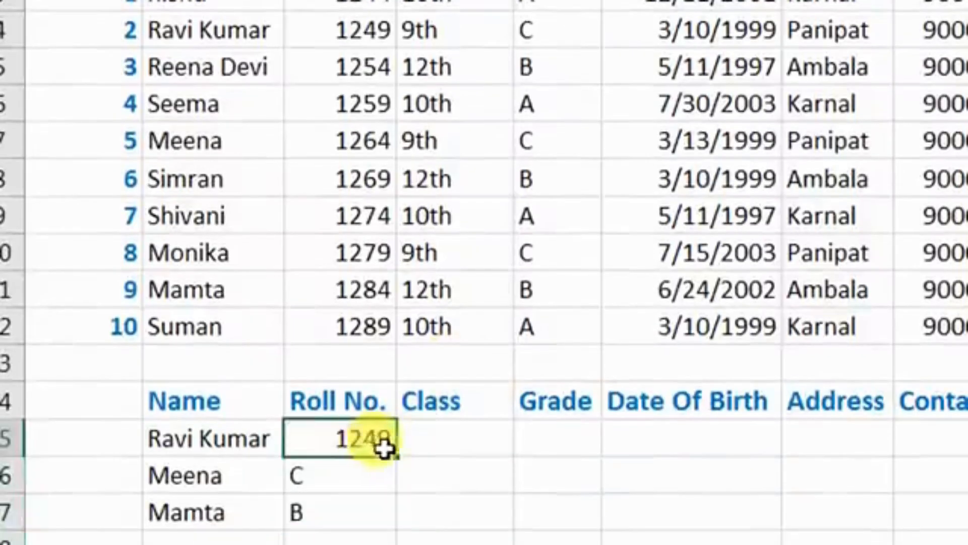
Step: Fill the C15 lookup formula down through C17, and fill C15:C17 across to the Contact No. column, H15:H17
{"action": "left_click_drag", "start_coordinate": [399, 463], "coordinate": [398, 526]}
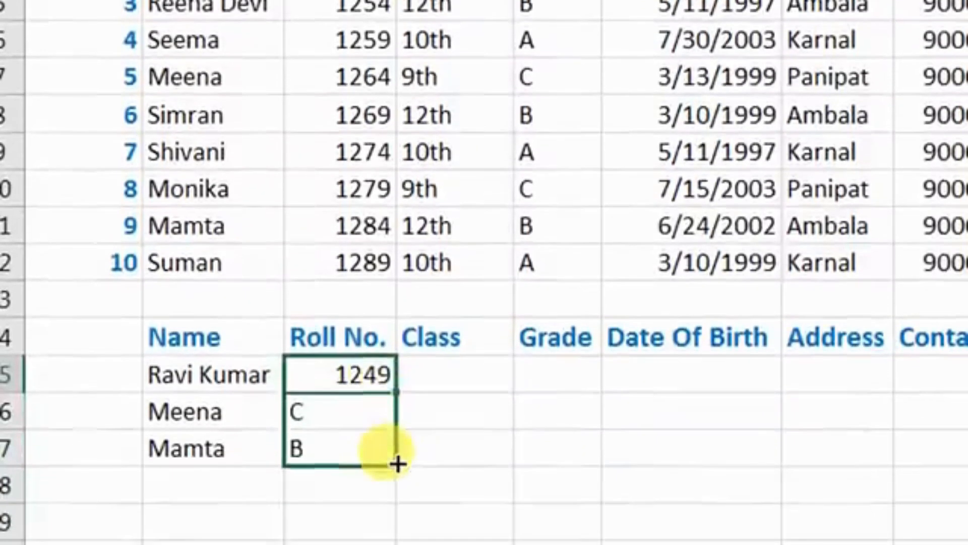
{"action": "key", "text": "ctrl+e"}
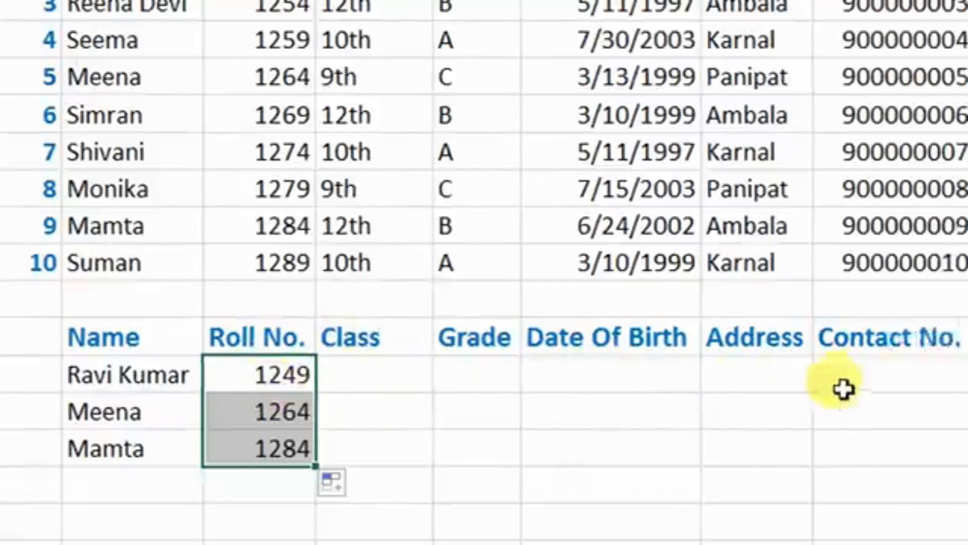
{"action": "left_click", "coordinate": [819, 376]}
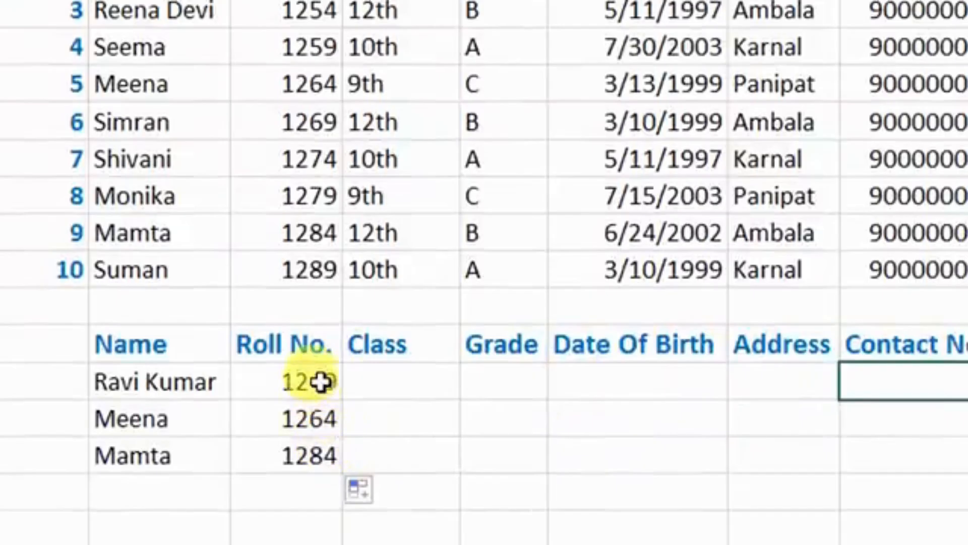
{"action": "left_click_drag", "start_coordinate": [322, 383], "coordinate": [331, 459]}
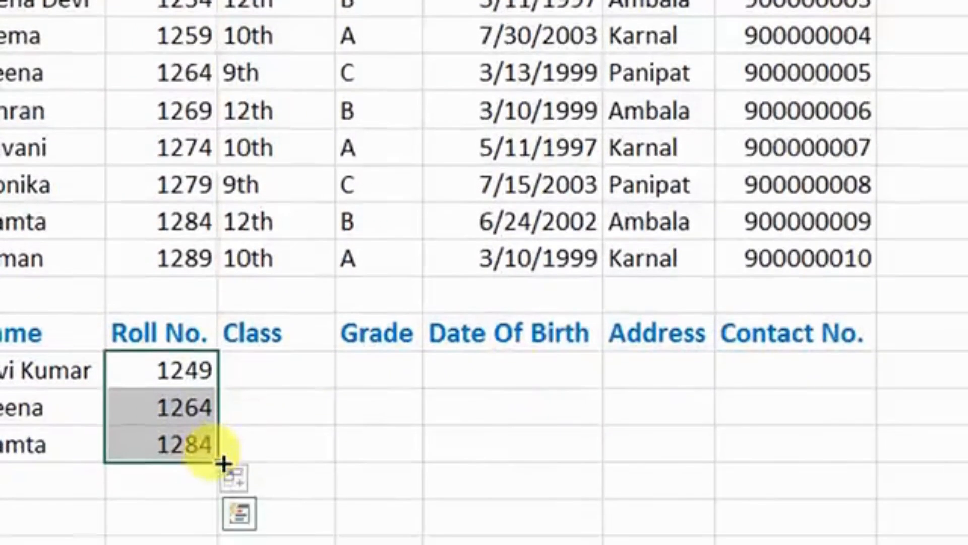
{"action": "left_click_drag", "start_coordinate": [222, 472], "coordinate": [841, 447]}
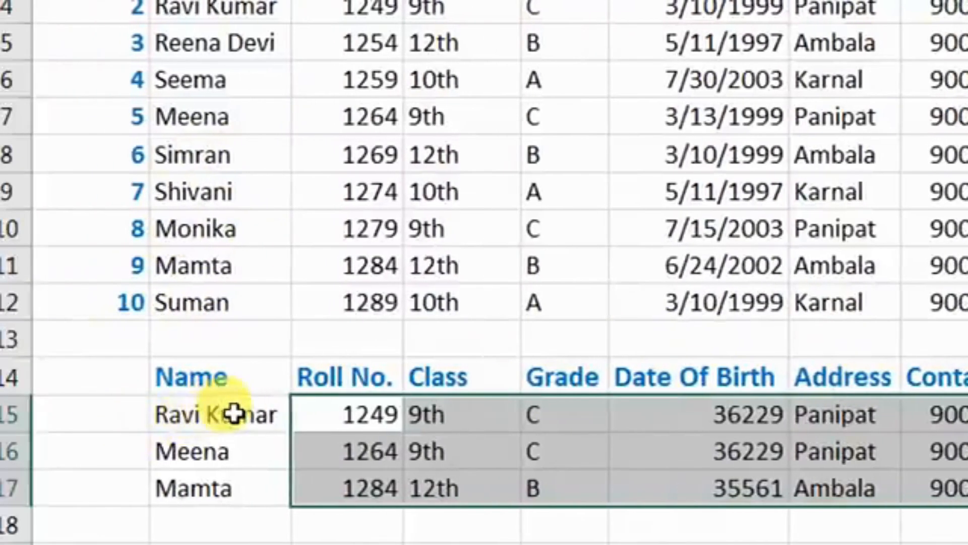
Step: Replace the name in B15 with the lowercase name of the student listed as Sr. No. 8
{"action": "left_click", "coordinate": [207, 418]}
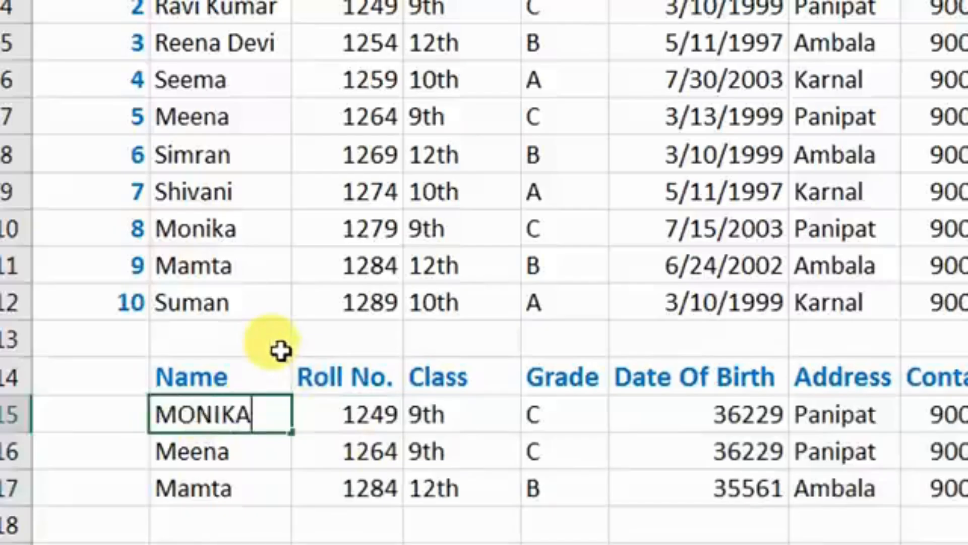
{"action": "key", "text": "BackSpace"}
{"action": "key", "text": "BackSpace"}
{"action": "key", "text": "BackSpace"}
{"action": "key", "text": "BackSpace"}
{"action": "key", "text": "BackSpace"}
{"action": "key", "text": "BackSpace"}
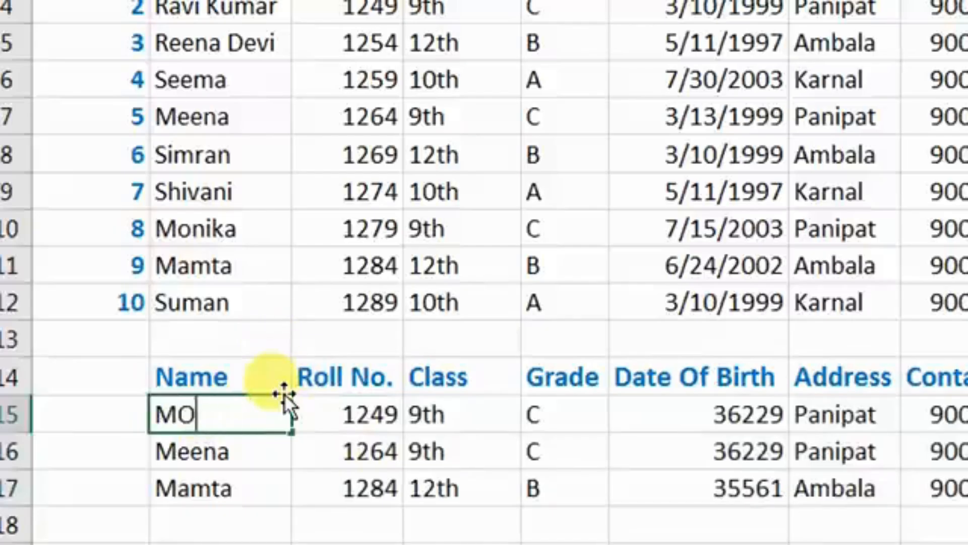
{"action": "type", "text": "mon"}
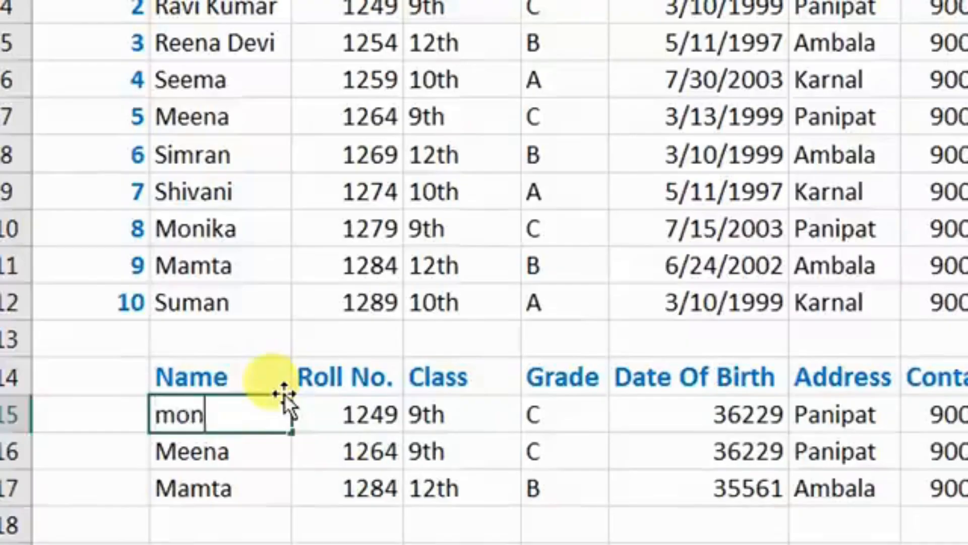
{"action": "type", "text": "ika"}
{"action": "left_click", "coordinate": [399, 453]}
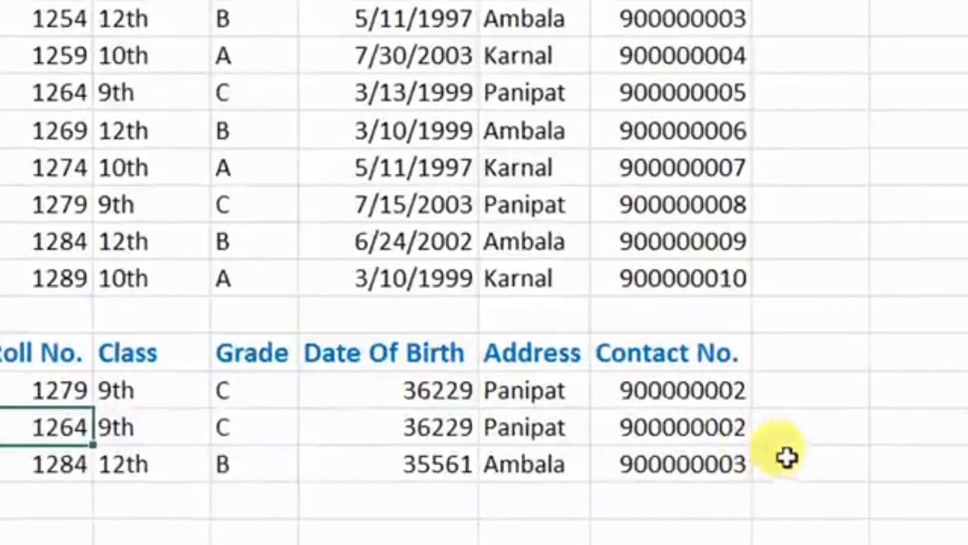
Step: Apply the day-month-year date format to the Date Of Birth results in F15:F17
{"action": "left_click", "coordinate": [422, 397]}
{"action": "left_click_drag", "start_coordinate": [421, 397], "coordinate": [417, 451]}
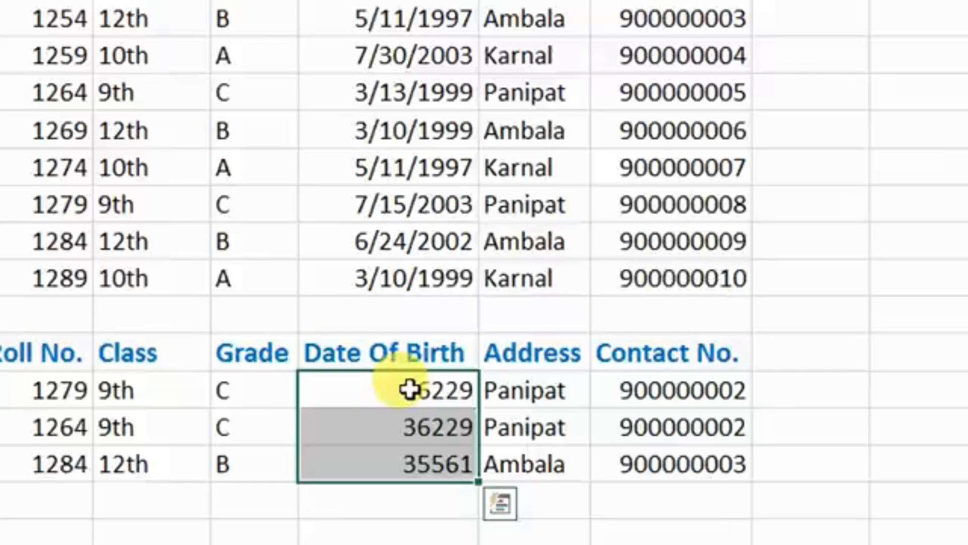
{"action": "key", "text": "ctrl+shift+3"}
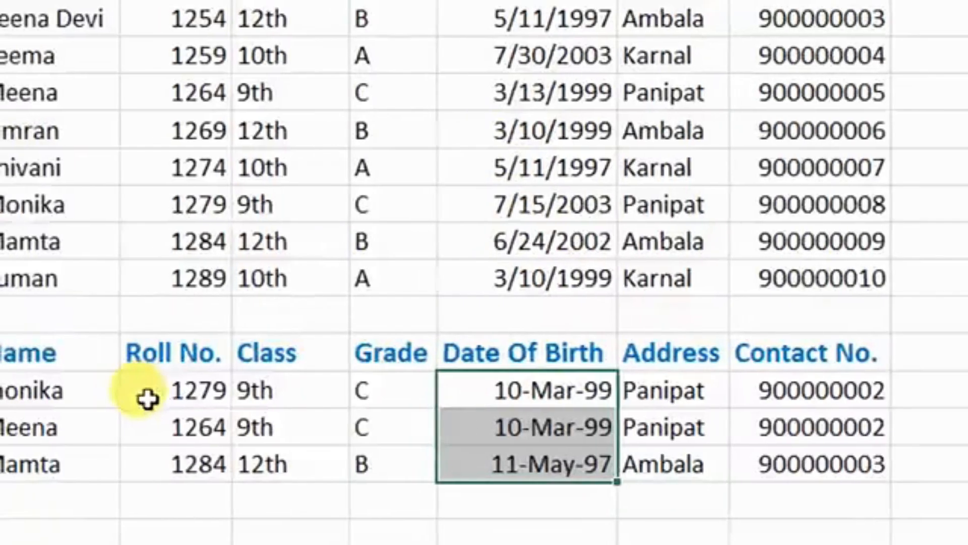
Step: Fill the C15 lookup formula again across the whole result range C15:H17
{"action": "left_click", "coordinate": [190, 391]}
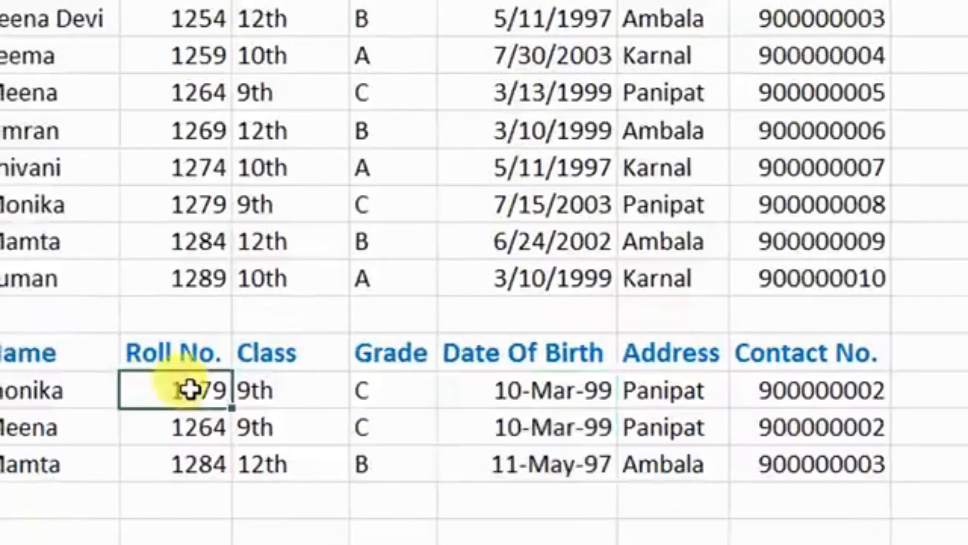
{"action": "left_click_drag", "start_coordinate": [234, 410], "coordinate": [906, 491]}
{"action": "left_click_drag", "start_coordinate": [868, 465], "coordinate": [852, 461]}
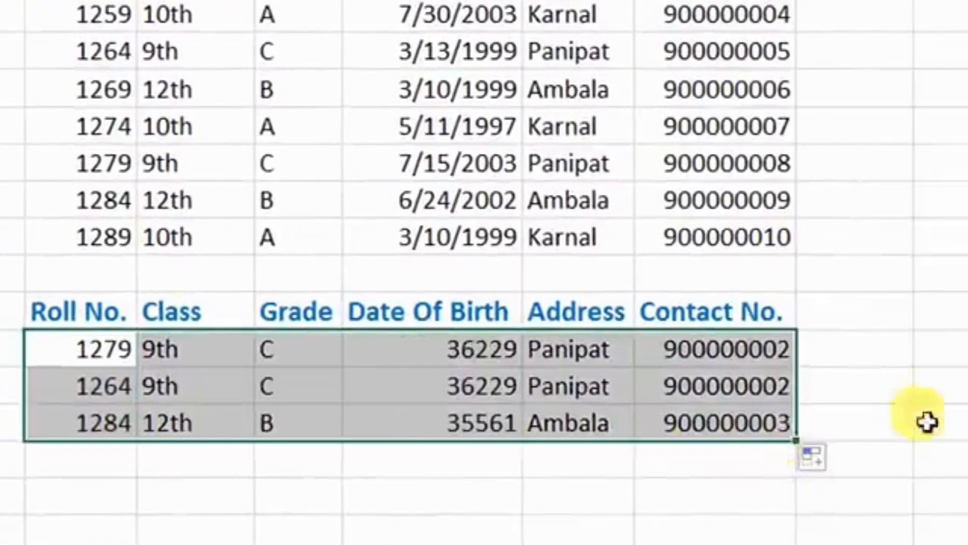
{"action": "left_click", "coordinate": [822, 397]}
Step: Format the refilled Date Of Birth cells F15:F17 as dates in the day-month-year style
{"action": "left_click_drag", "start_coordinate": [316, 353], "coordinate": [315, 382]}
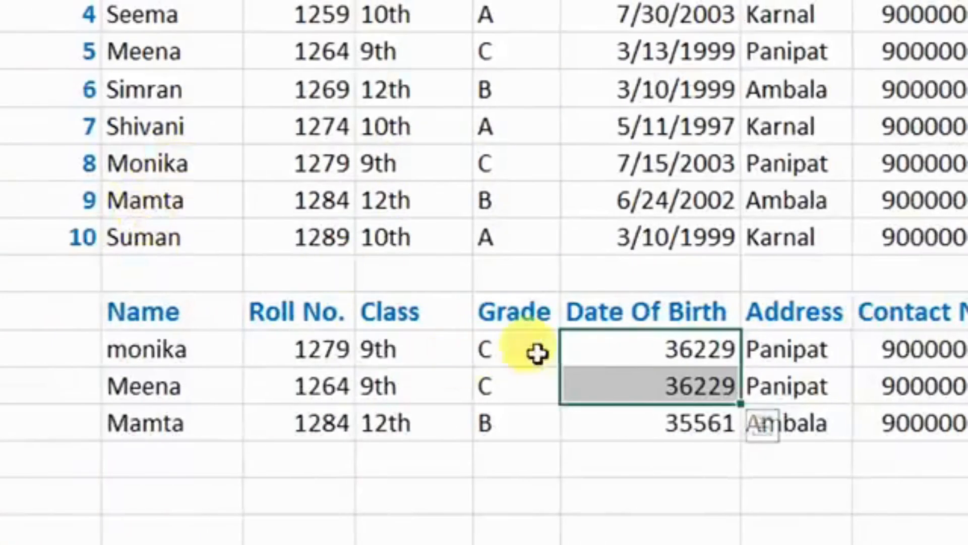
{"action": "left_click_drag", "start_coordinate": [624, 352], "coordinate": [631, 408]}
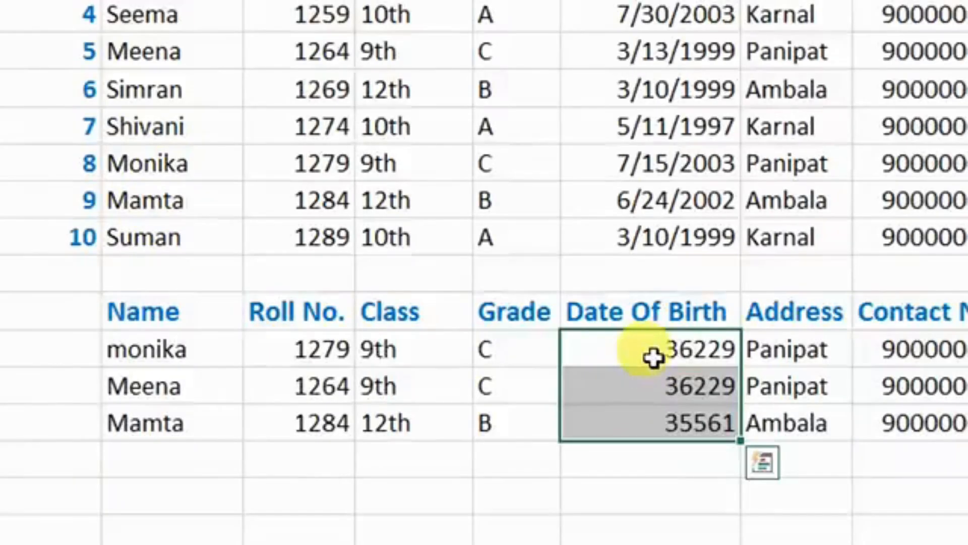
{"action": "key", "text": "ctrl+shift+3"}
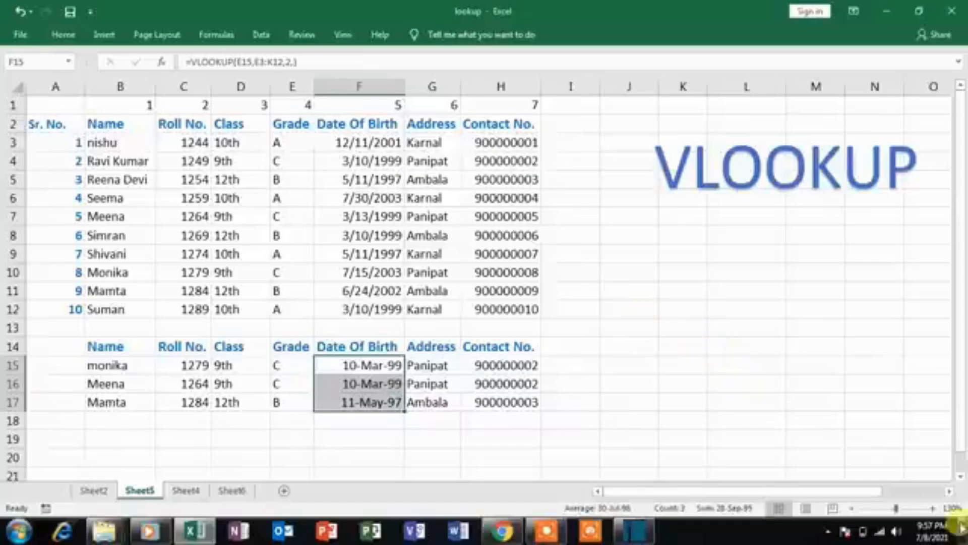
Step: Copy the header row B14:H14 and select J14 as the destination
{"action": "left_click", "coordinate": [950, 493]}
{"action": "left_click", "coordinate": [950, 494]}
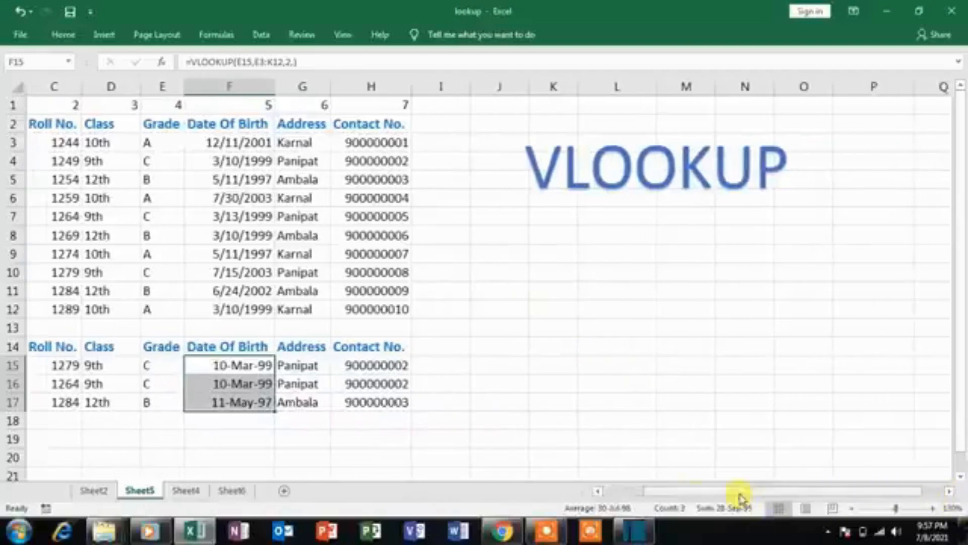
{"action": "left_click_drag", "start_coordinate": [740, 492], "coordinate": [501, 468]}
{"action": "left_click_drag", "start_coordinate": [90, 344], "coordinate": [529, 345]}
{"action": "key", "text": "ctrl+c"}
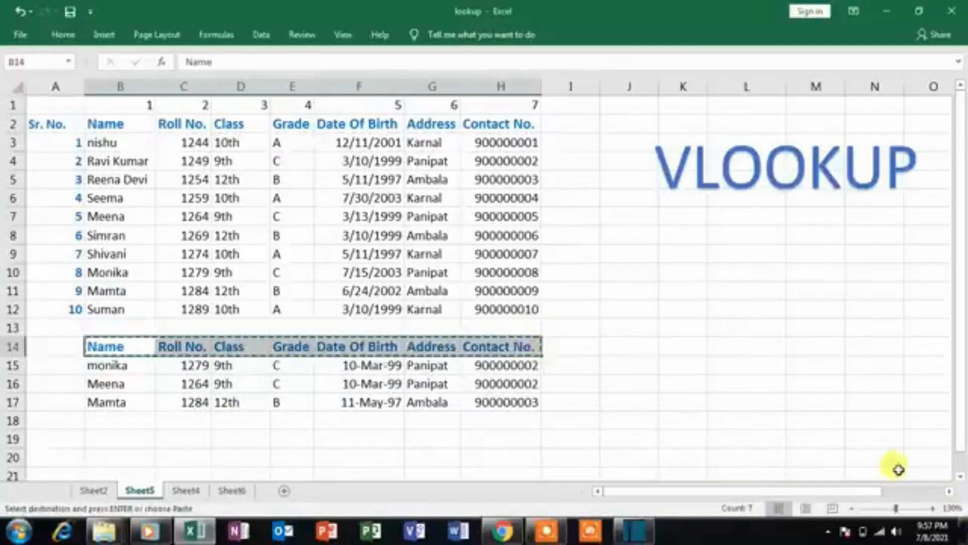
{"action": "left_click", "coordinate": [948, 491]}
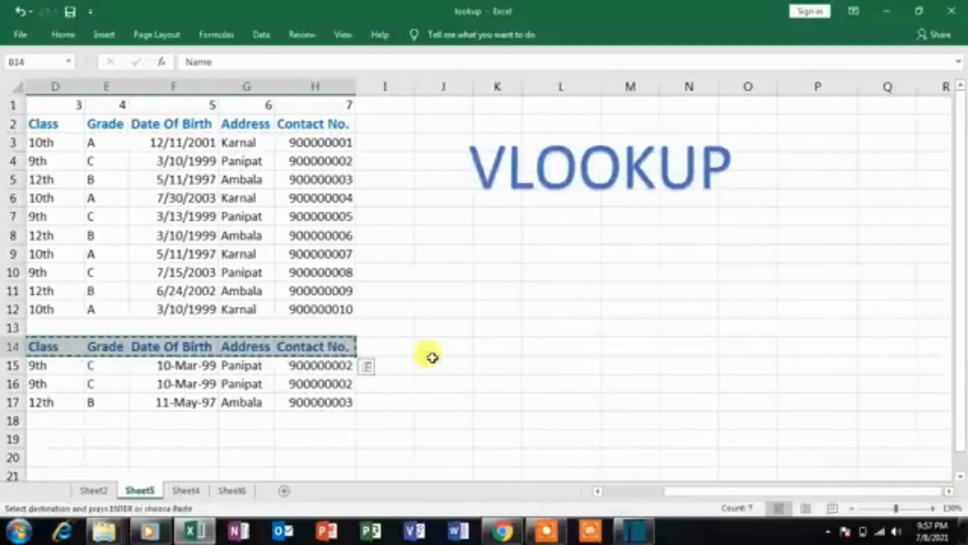
{"action": "left_click", "coordinate": [438, 345]}
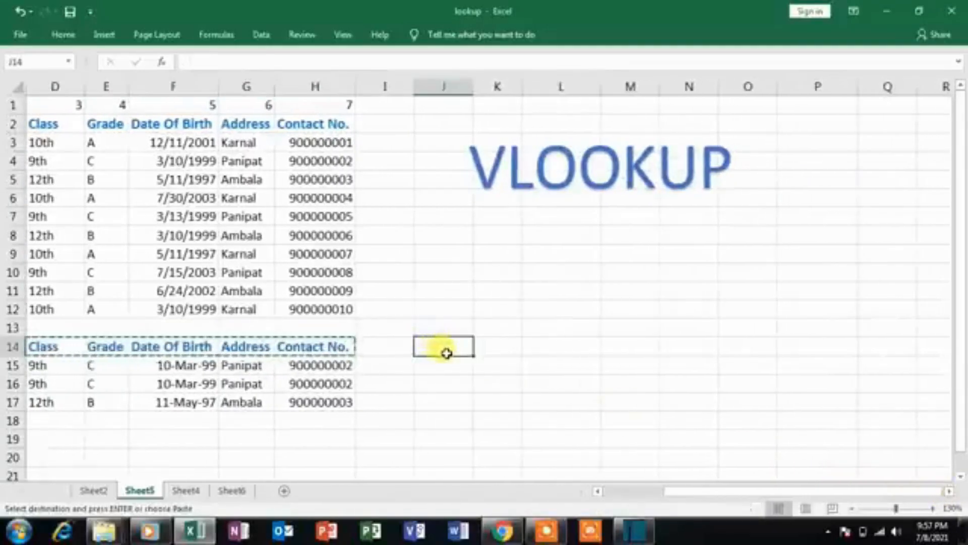
{"action": "key", "text": "ctrl+n"}
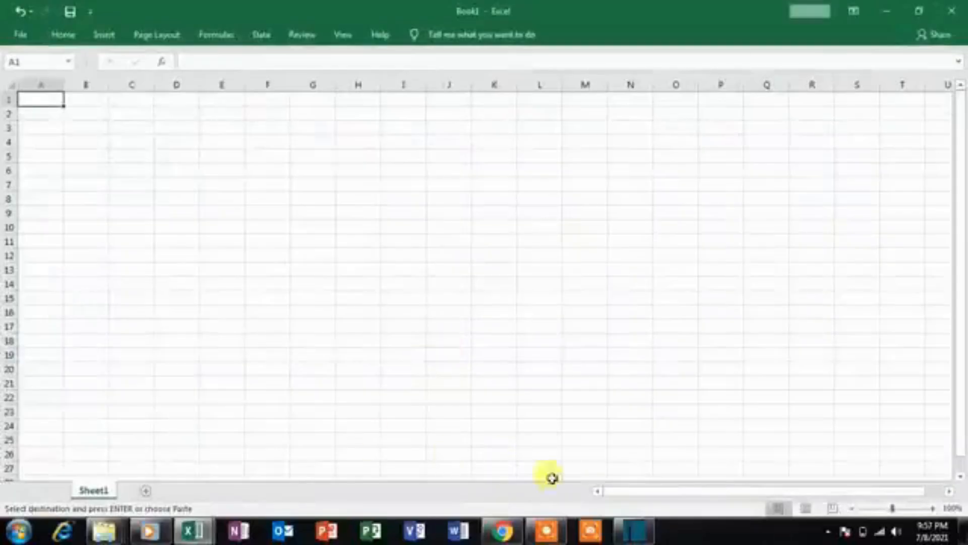
{"action": "mouse_move", "coordinate": [216, 528]}
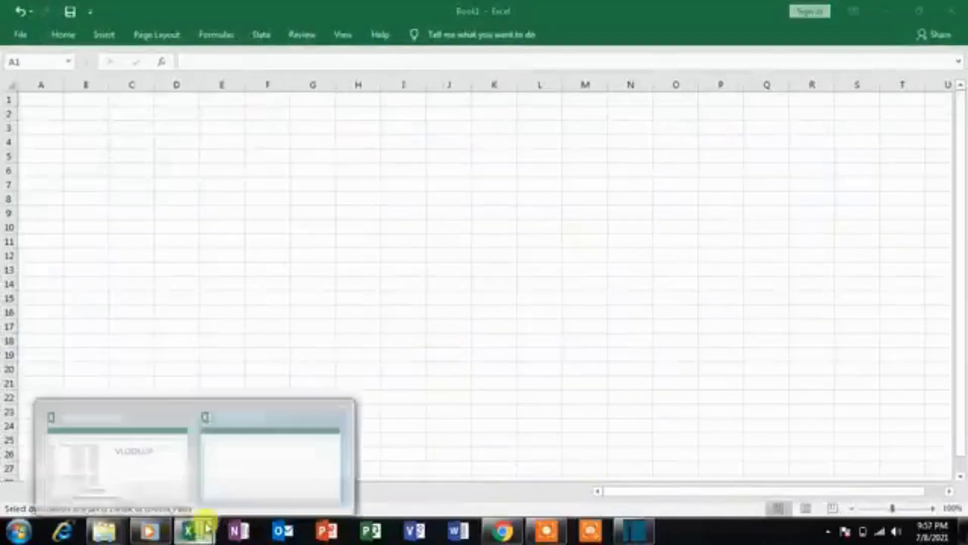
{"action": "left_click", "coordinate": [162, 464]}
Step: Paste the copied headers into J14:P14 and end the copy mode with J15 selected
{"action": "key", "text": "ctrl+v"}
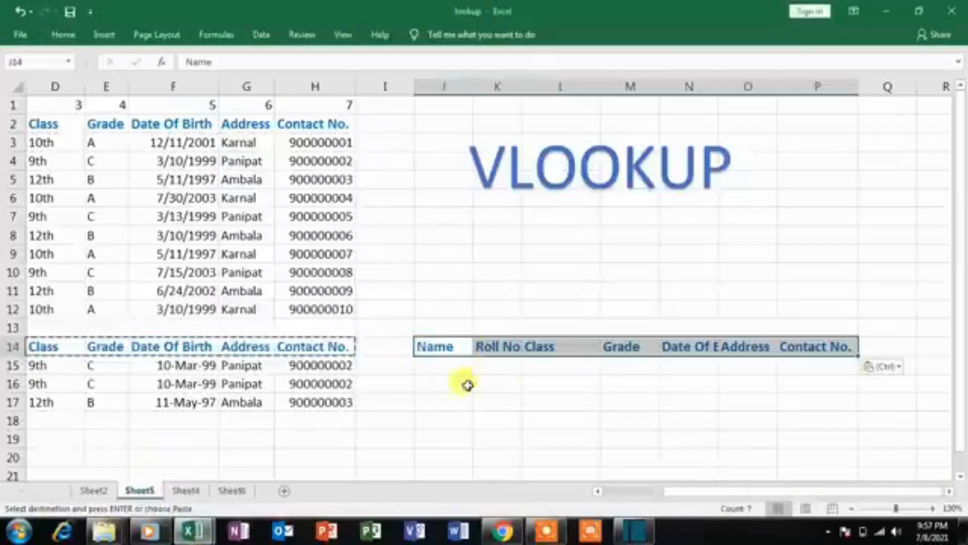
{"action": "left_click_drag", "start_coordinate": [683, 493], "coordinate": [631, 494]}
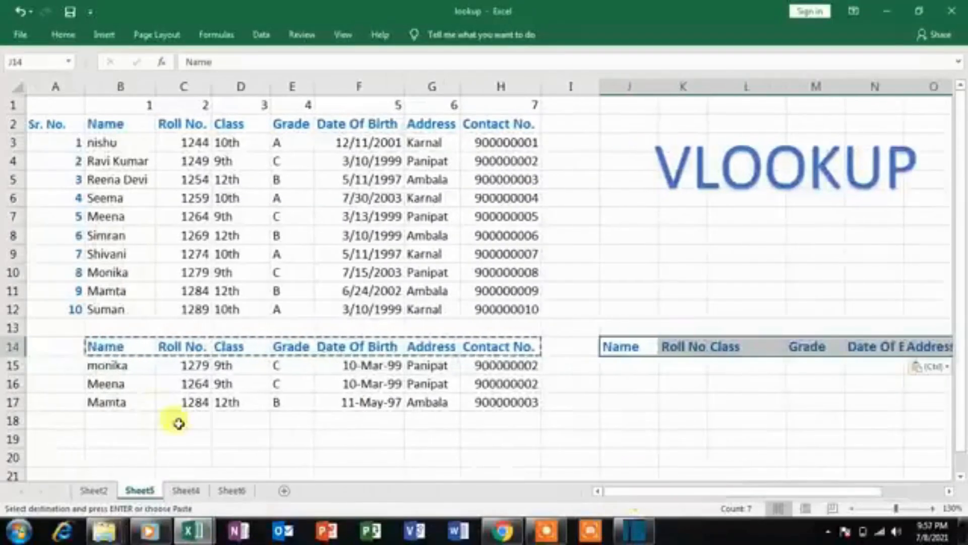
{"action": "left_click", "coordinate": [648, 365]}
{"action": "key", "text": "Escape"}
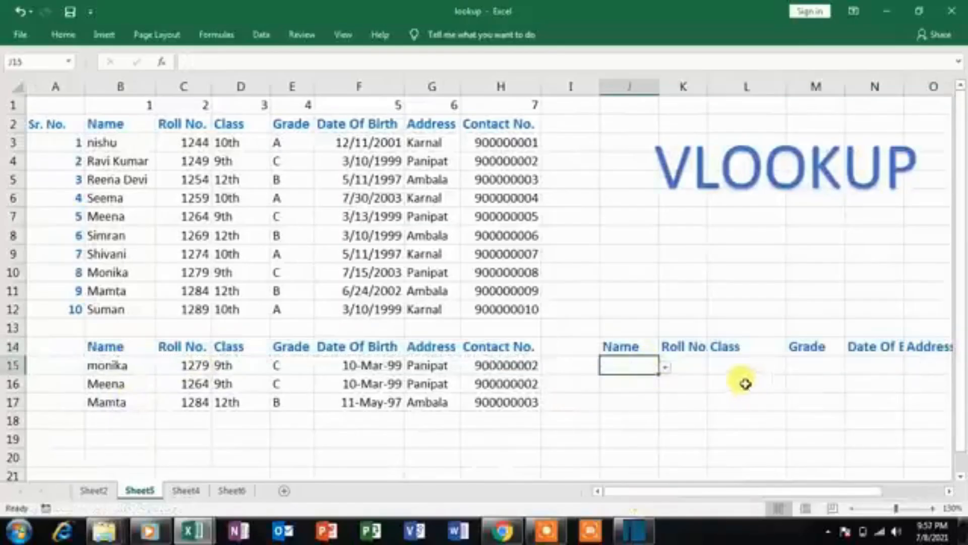
Step: Test the name drop-down list in J15 by choosing the students listed as Sr. No. 2 and 4
{"action": "left_click", "coordinate": [667, 370]}
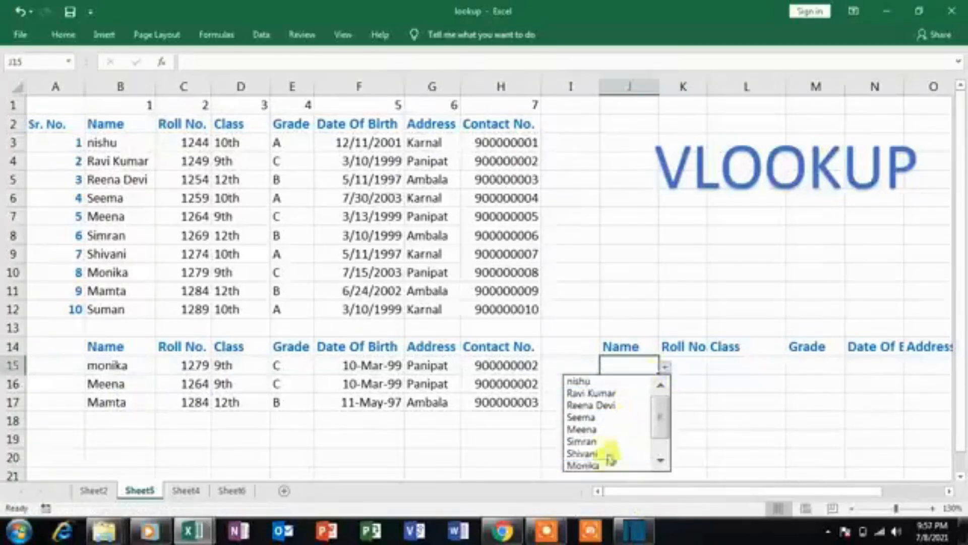
{"action": "left_click", "coordinate": [730, 397]}
{"action": "left_click", "coordinate": [687, 365]}
{"action": "left_click", "coordinate": [649, 368]}
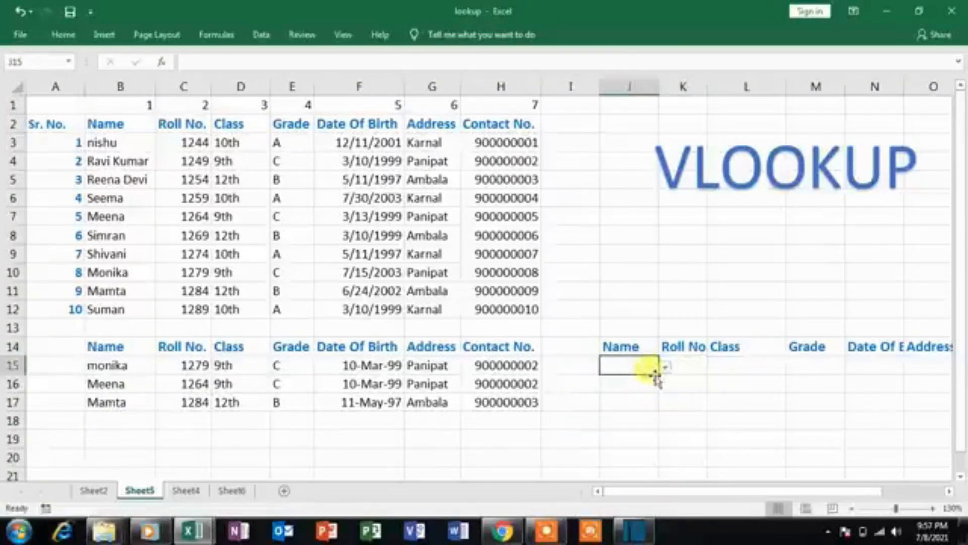
{"action": "left_click", "coordinate": [667, 370]}
{"action": "left_click", "coordinate": [635, 393]}
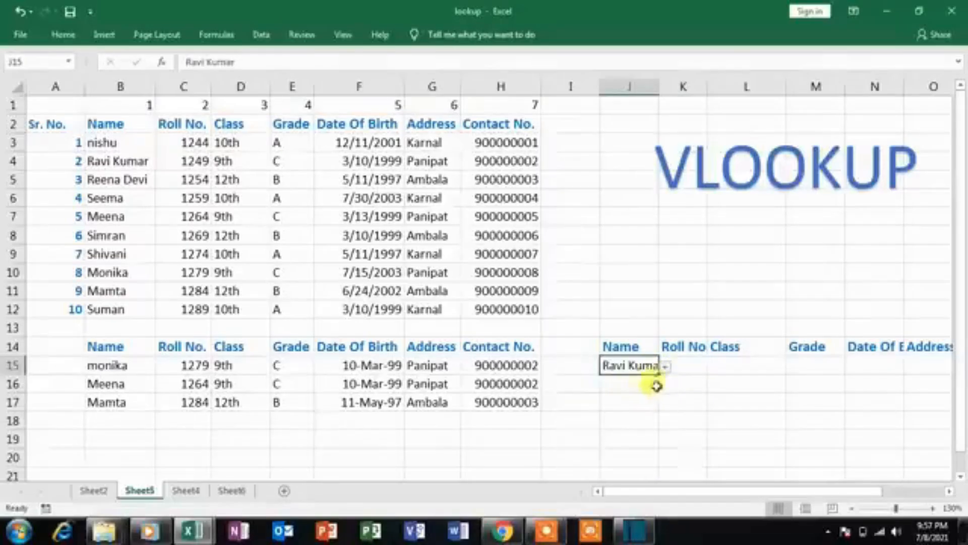
{"action": "left_click", "coordinate": [666, 370]}
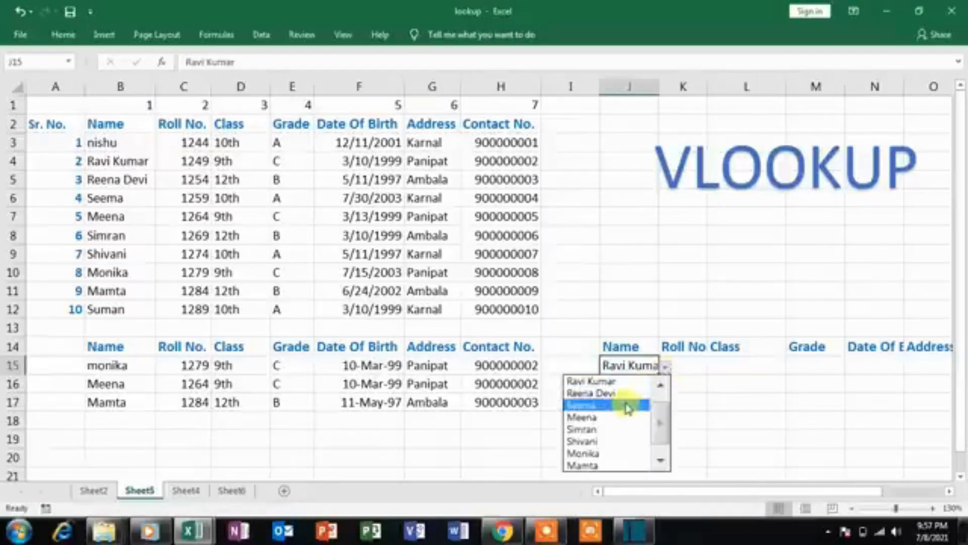
{"action": "left_click", "coordinate": [627, 402]}
Step: Choose the student listed as Sr. No. 8 from the name list in J15
{"action": "left_click", "coordinate": [663, 369]}
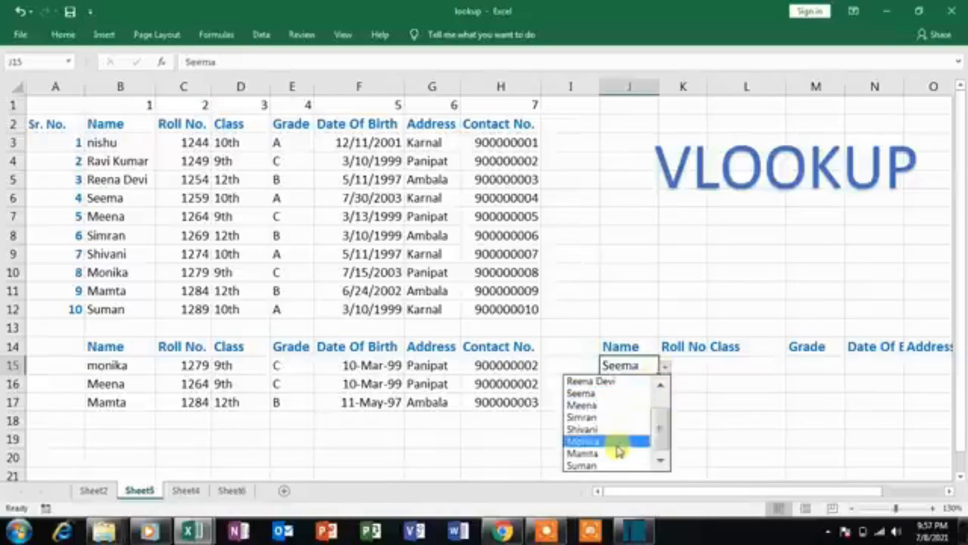
{"action": "left_click", "coordinate": [618, 445]}
{"action": "left_click", "coordinate": [675, 422]}
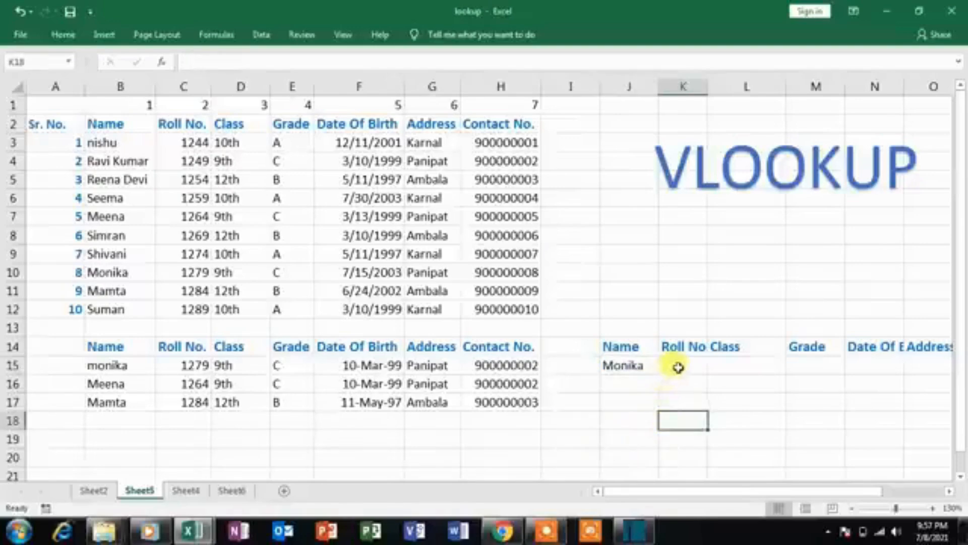
Step: Start a VLOOKUP formula in K15 under Roll No. with J15 as the lookup value
{"action": "left_click", "coordinate": [678, 367]}
{"action": "left_click", "coordinate": [947, 492]}
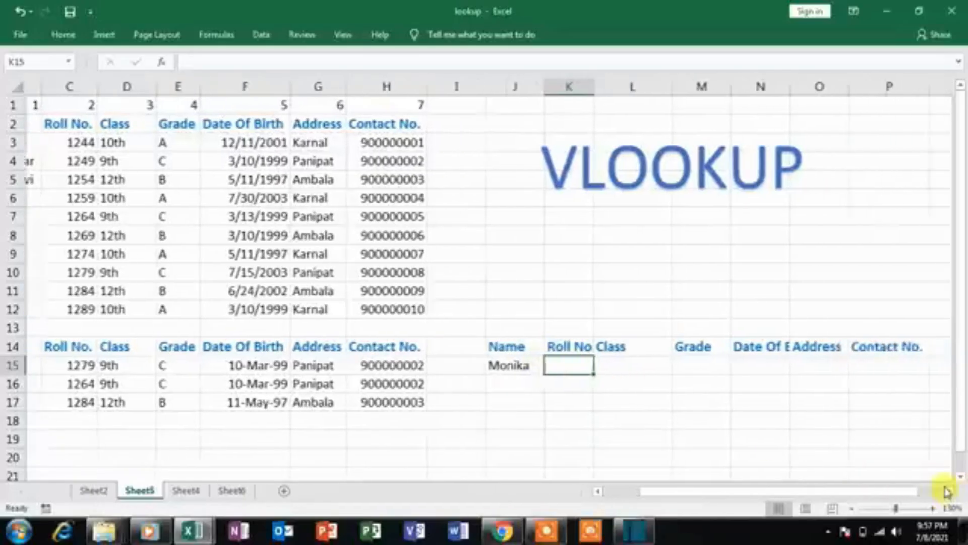
{"action": "left_click", "coordinate": [947, 492]}
{"action": "left_click", "coordinate": [947, 491]}
{"action": "left_click", "coordinate": [947, 492]}
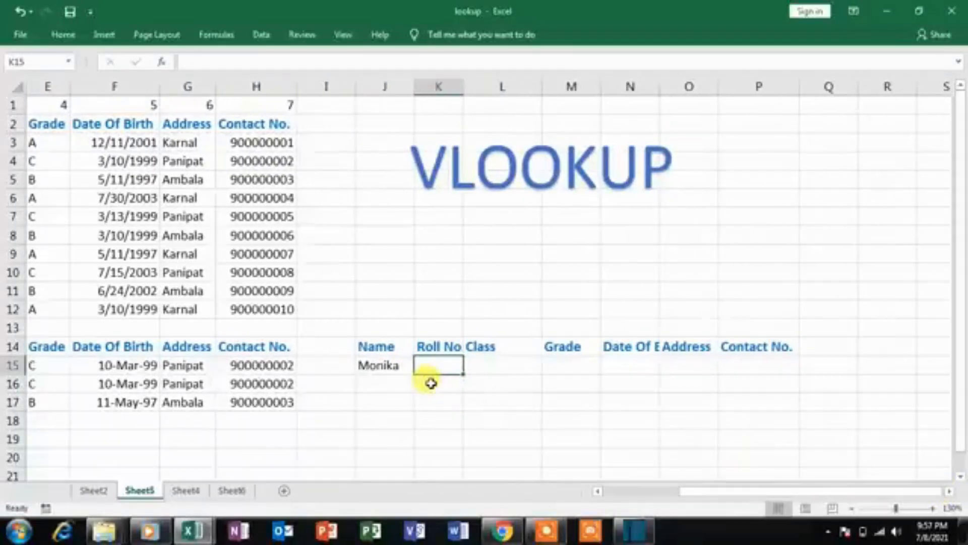
{"action": "type", "text": "=vlook"}
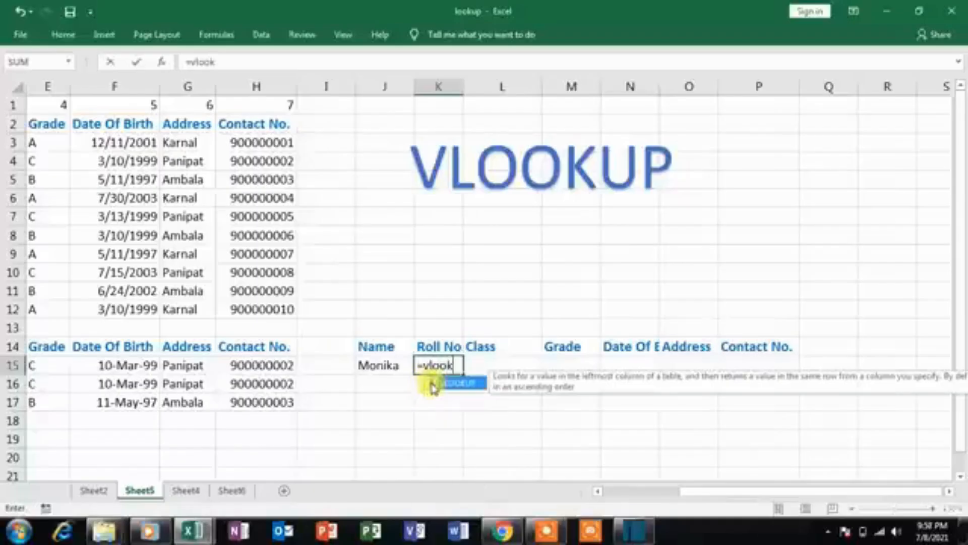
{"action": "type", "text": "up("}
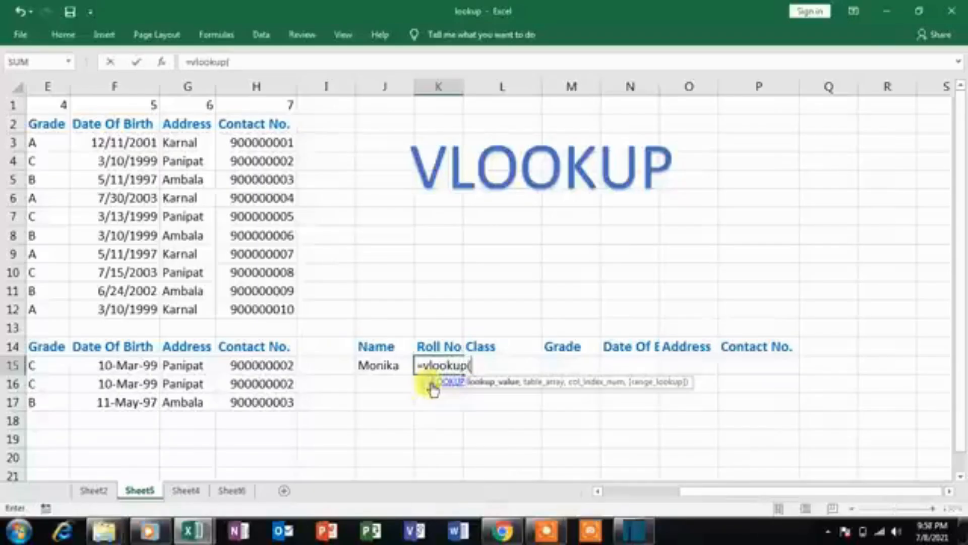
{"action": "left_click", "coordinate": [385, 366]}
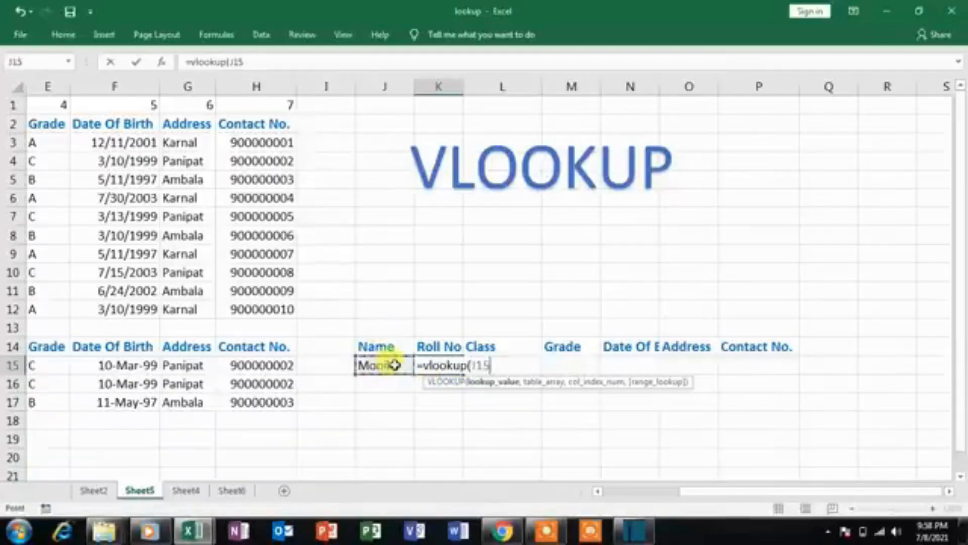
{"action": "type", "text": ","}
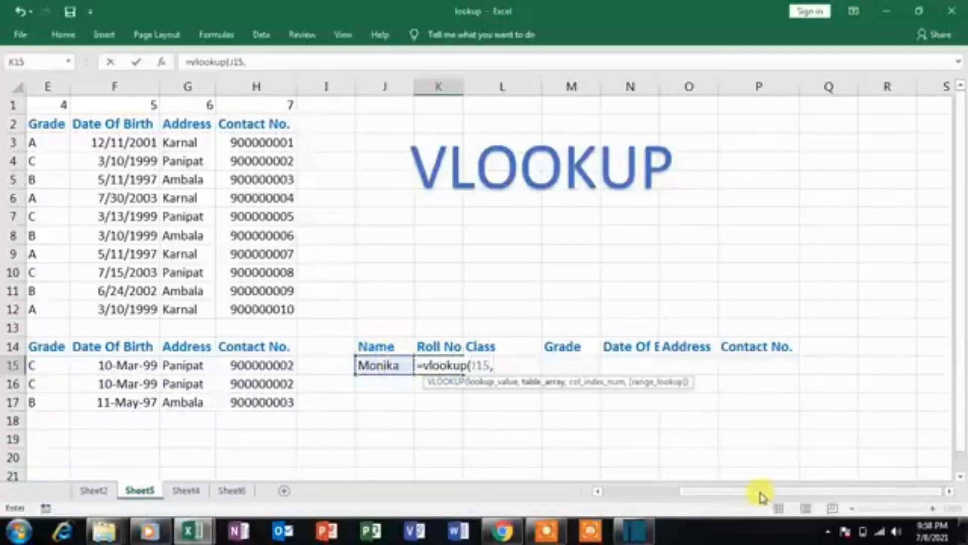
Step: Set the student data range B3:H12 as the table array of the K15 formula
{"action": "left_click_drag", "start_coordinate": [761, 493], "coordinate": [653, 495]}
{"action": "left_click_drag", "start_coordinate": [132, 148], "coordinate": [492, 308]}
{"action": "left_click_drag", "start_coordinate": [853, 497], "coordinate": [958, 486]}
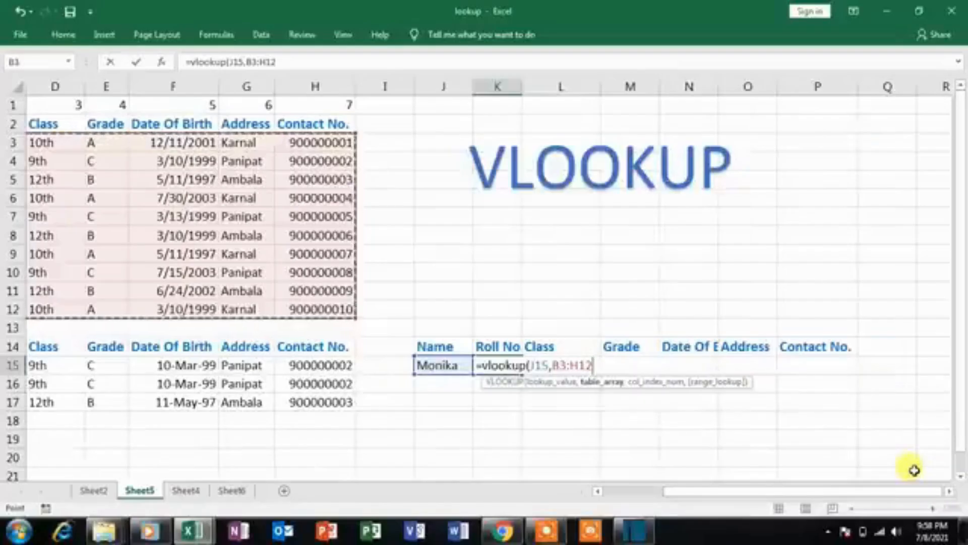
{"action": "type", "text": ","}
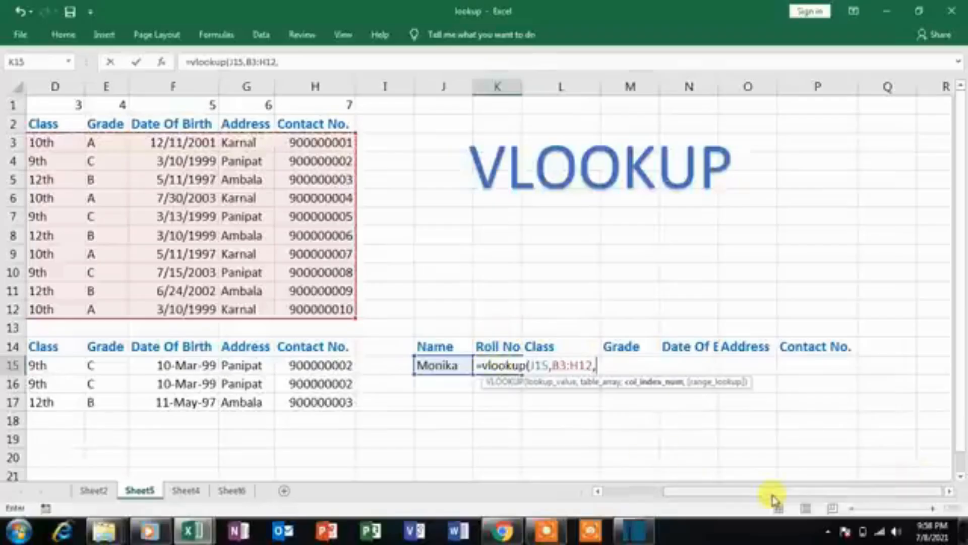
Step: Finish the K15 formula with column index 2 and an empty range-lookup argument, and fill it across to P15
{"action": "left_click_drag", "start_coordinate": [772, 497], "coordinate": [689, 496]}
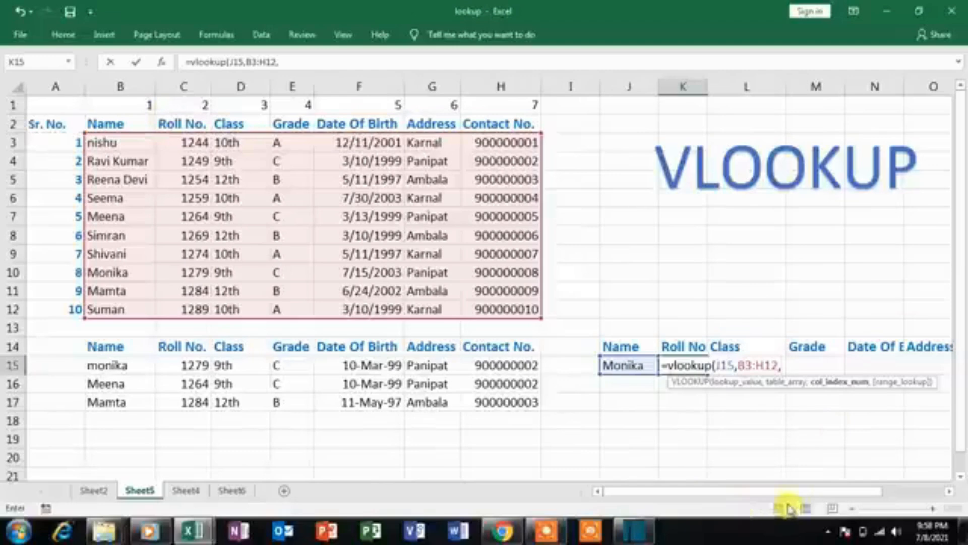
{"action": "left_click_drag", "start_coordinate": [792, 492], "coordinate": [871, 476]}
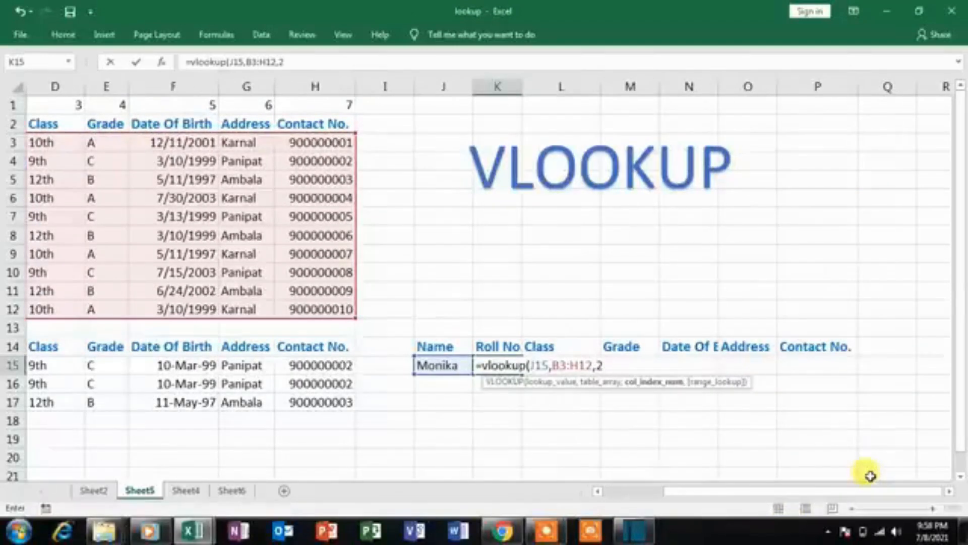
{"action": "type", "text": ","}
{"action": "key", "text": "Down"}
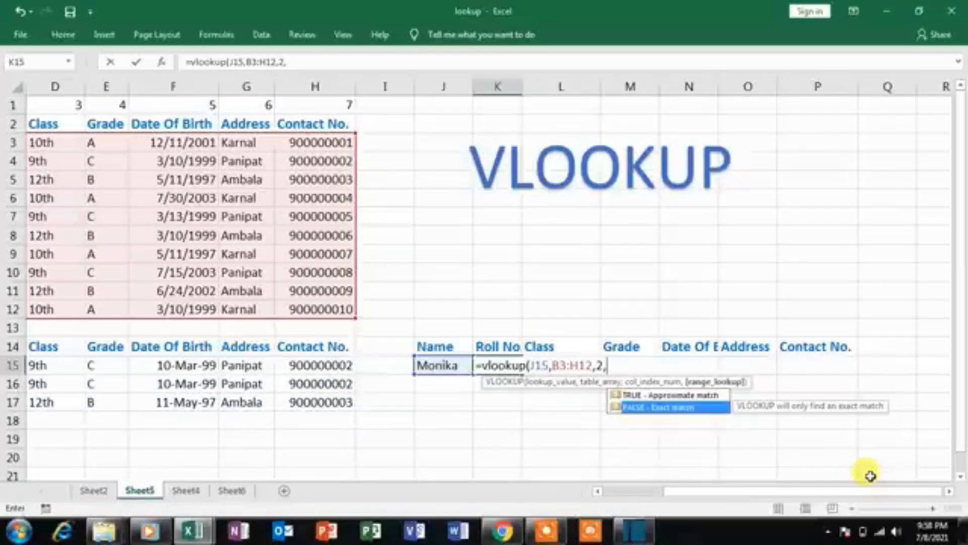
{"action": "type", "text": ")"}
{"action": "key", "text": "Return"}
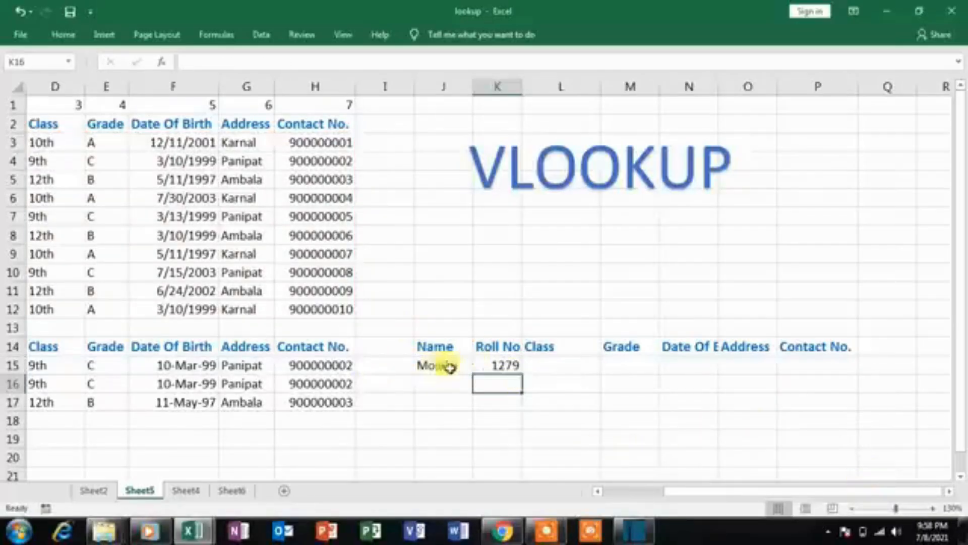
{"action": "left_click", "coordinate": [505, 363]}
{"action": "left_click_drag", "start_coordinate": [523, 373], "coordinate": [858, 379]}
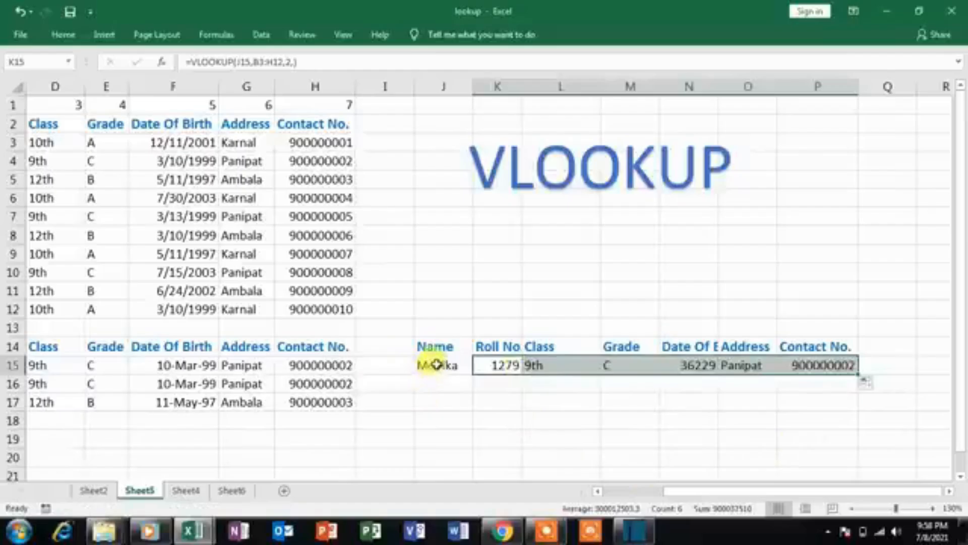
Step: Test the lookup row by choosing the students listed as Sr. No. 4, 6 and 9 in J15
{"action": "left_click", "coordinate": [437, 365]}
{"action": "left_click", "coordinate": [478, 371]}
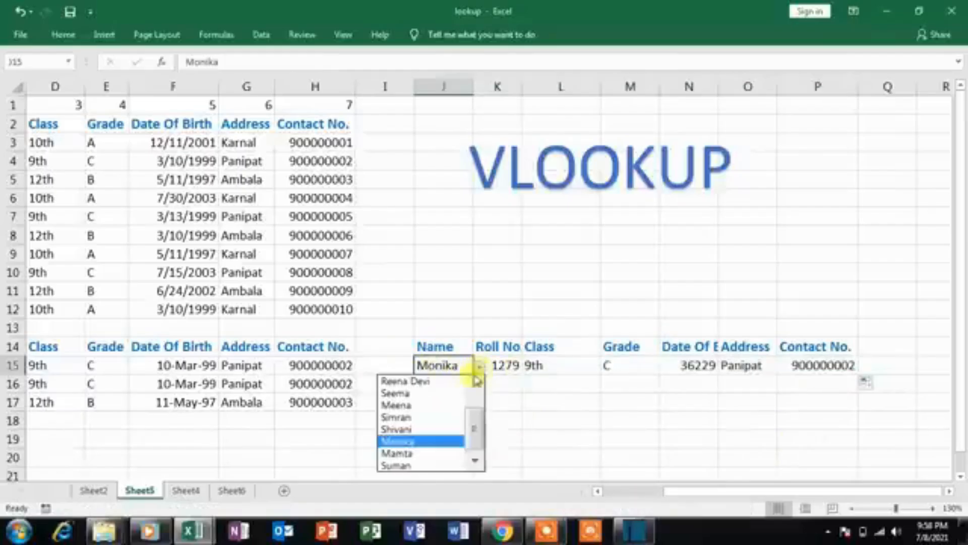
{"action": "left_click", "coordinate": [416, 393]}
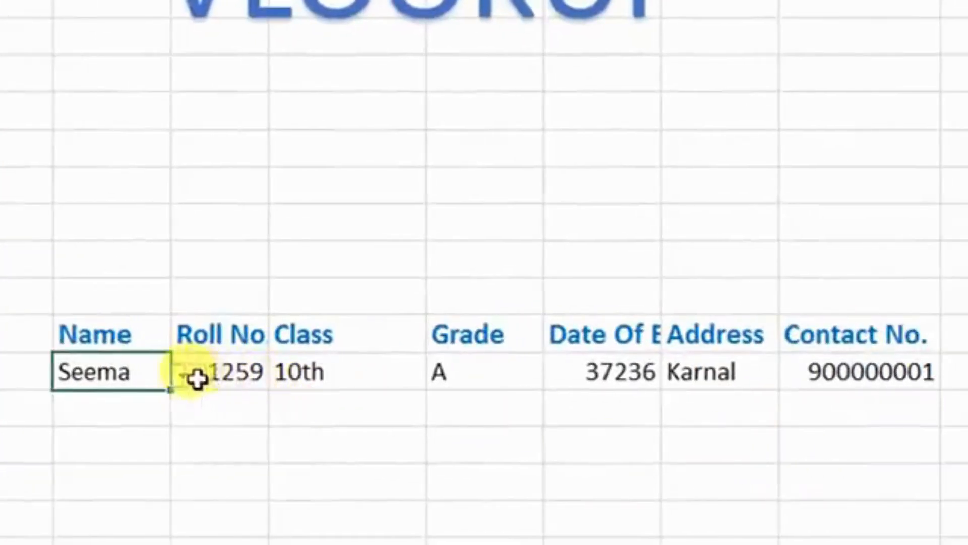
{"action": "left_click", "coordinate": [183, 380]}
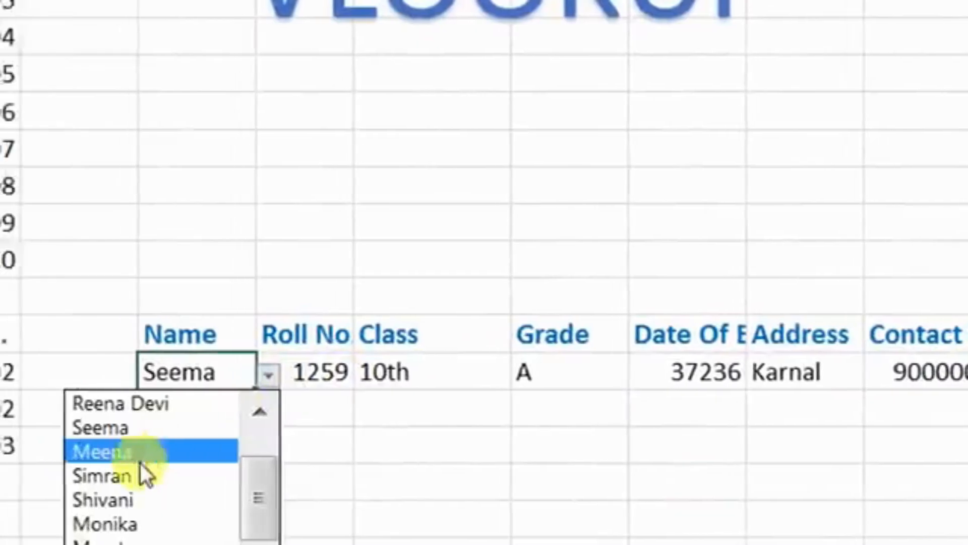
{"action": "left_click", "coordinate": [148, 452]}
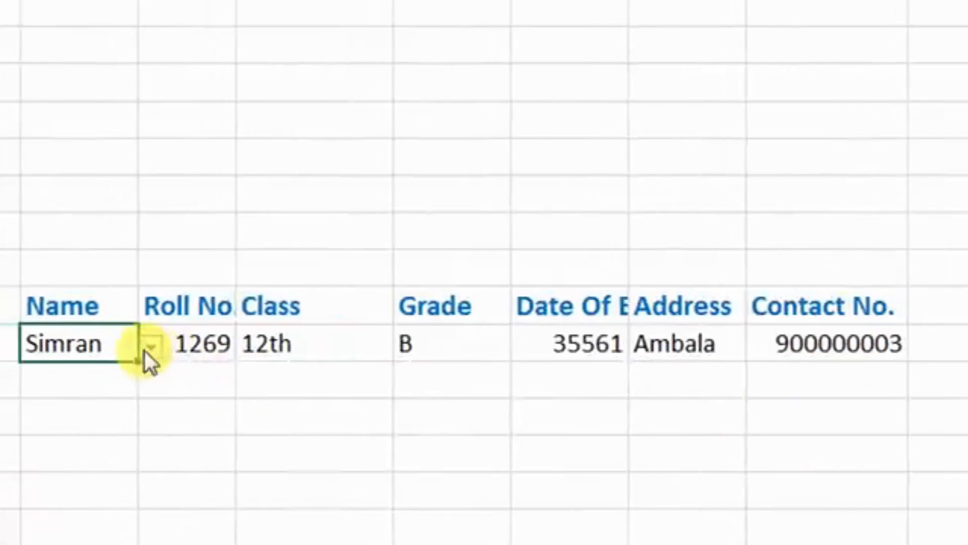
{"action": "left_click", "coordinate": [156, 349]}
{"action": "left_click", "coordinate": [146, 467]}
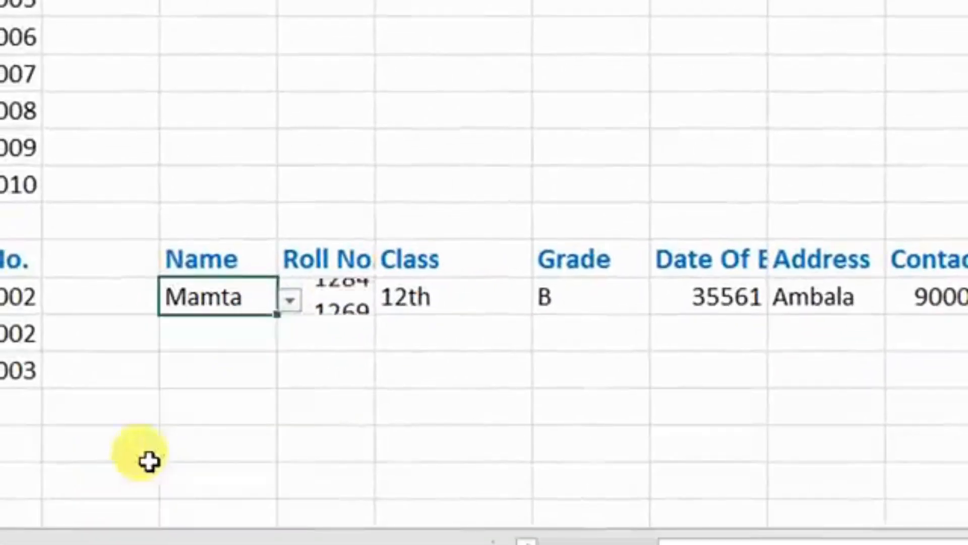
Step: Test J15 with the students listed as Sr. No. 7 and 3, and inspect the formula in K15
{"action": "left_click", "coordinate": [294, 304]}
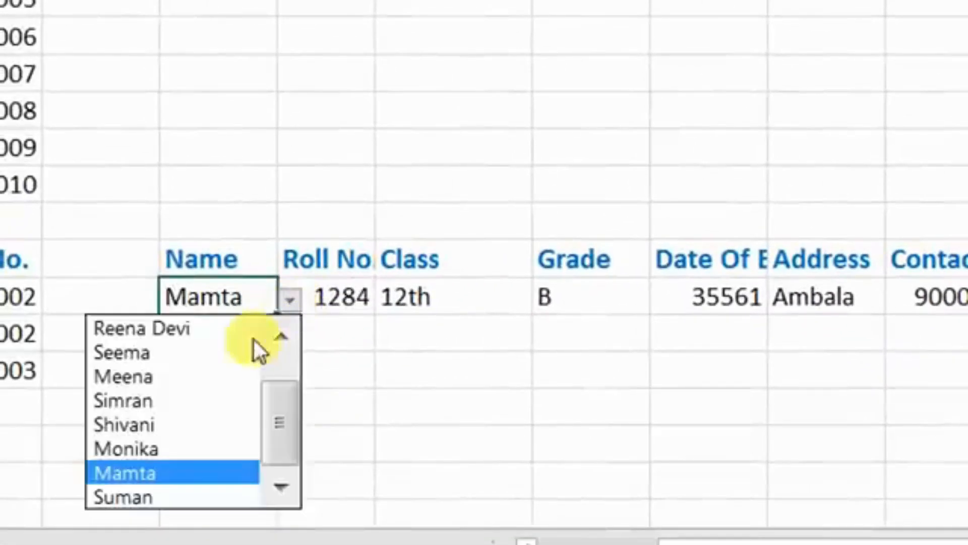
{"action": "left_click", "coordinate": [178, 424]}
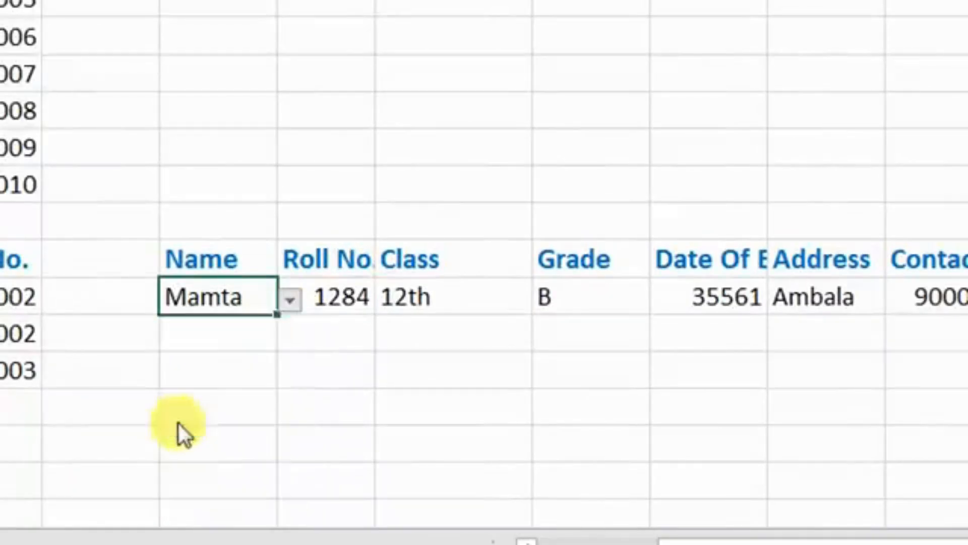
{"action": "left_click", "coordinate": [290, 303]}
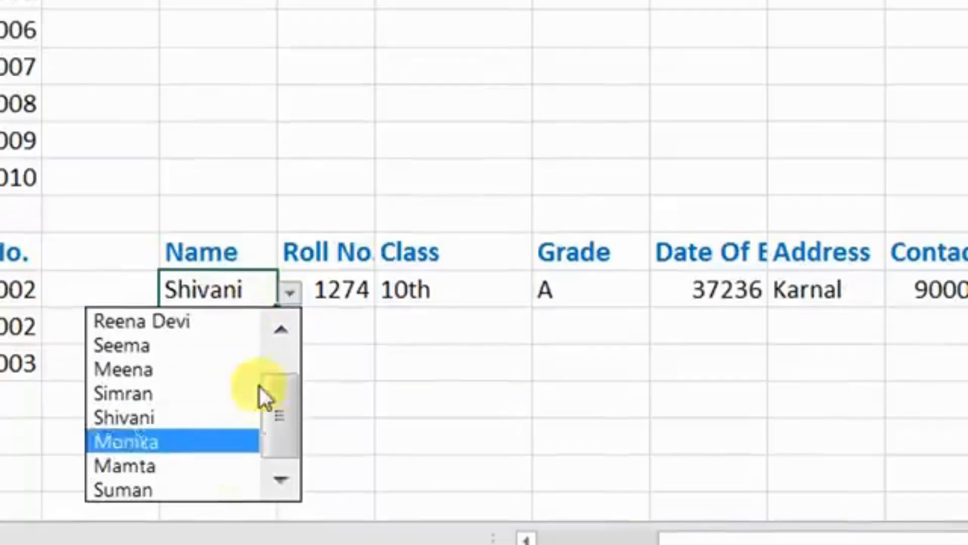
{"action": "left_click_drag", "start_coordinate": [278, 385], "coordinate": [286, 341]}
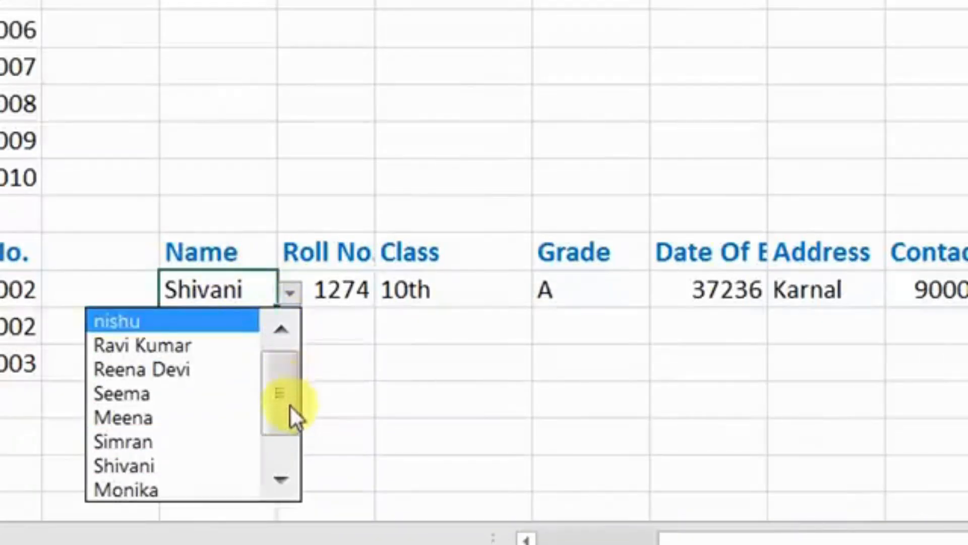
{"action": "left_click", "coordinate": [198, 374]}
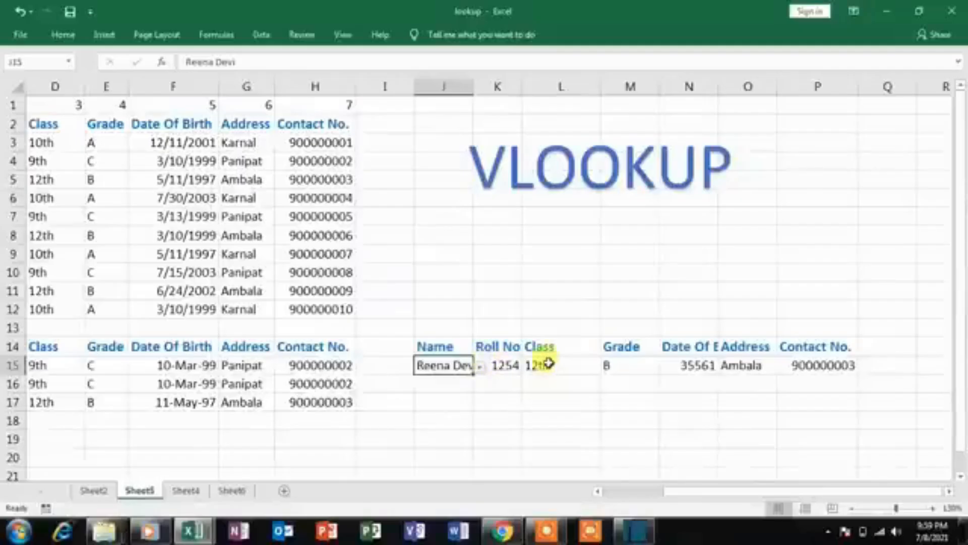
{"action": "left_click", "coordinate": [483, 385]}
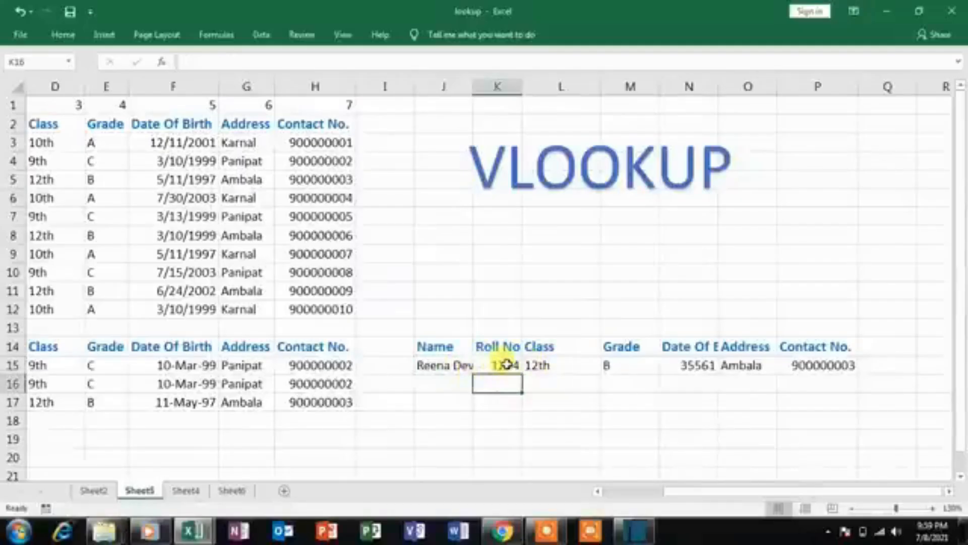
{"action": "left_click", "coordinate": [509, 364]}
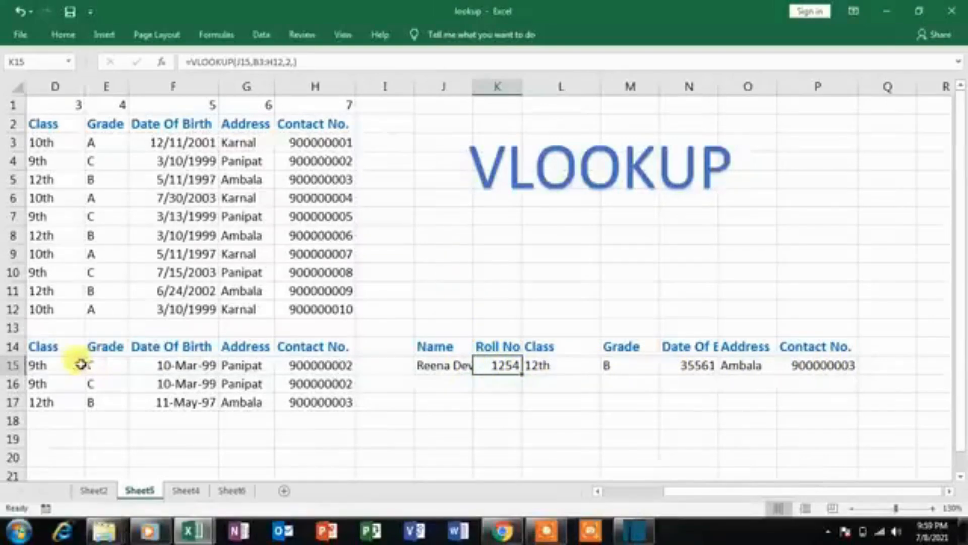
Step: Clear the name in J15 and choose the student listed as Sr. No. 2 from its list
{"action": "left_click", "coordinate": [443, 367]}
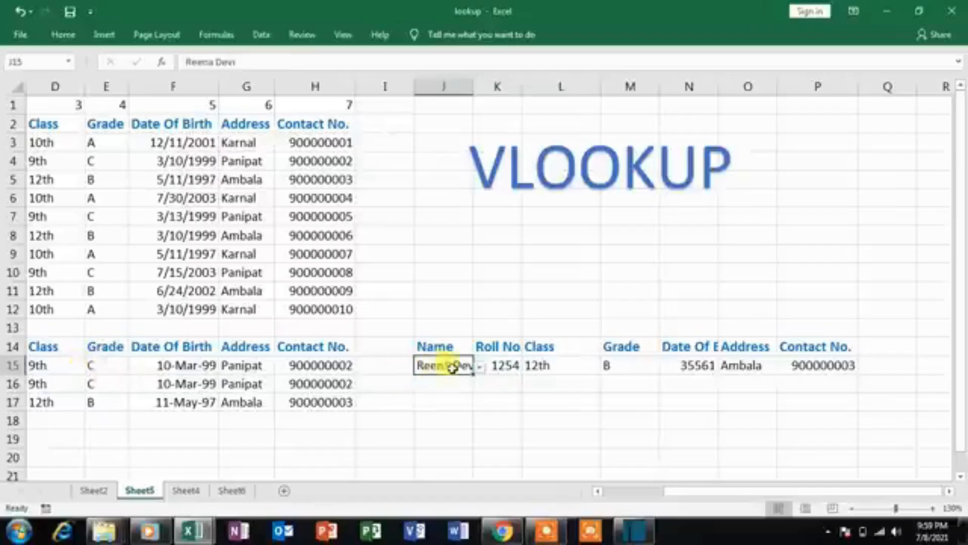
{"action": "key", "text": "Delete"}
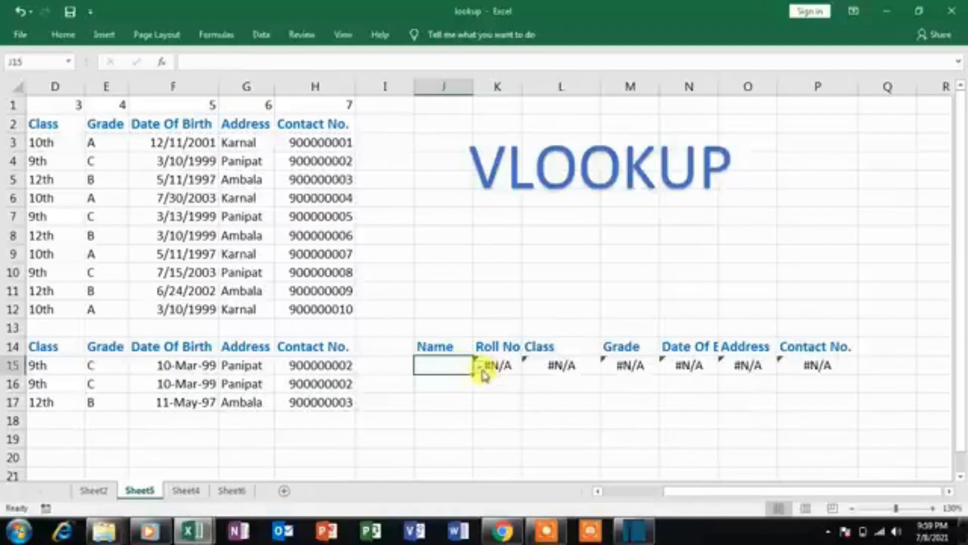
{"action": "left_click", "coordinate": [478, 367]}
{"action": "left_click", "coordinate": [428, 393]}
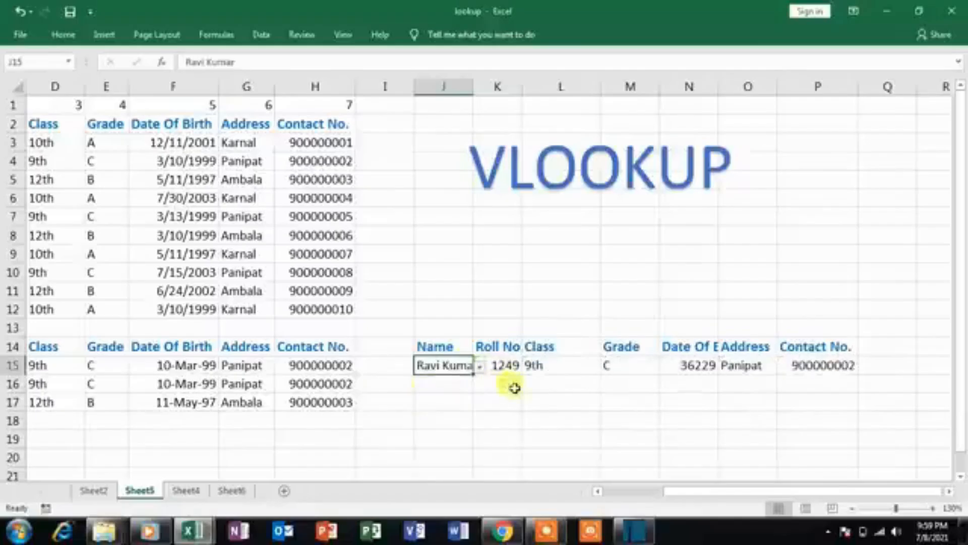
Step: Start a data validation rule for the empty cell J19 that allows values from a List
{"action": "scroll", "coordinate": [451, 376], "scroll_direction": "down", "scroll_amount": 1}
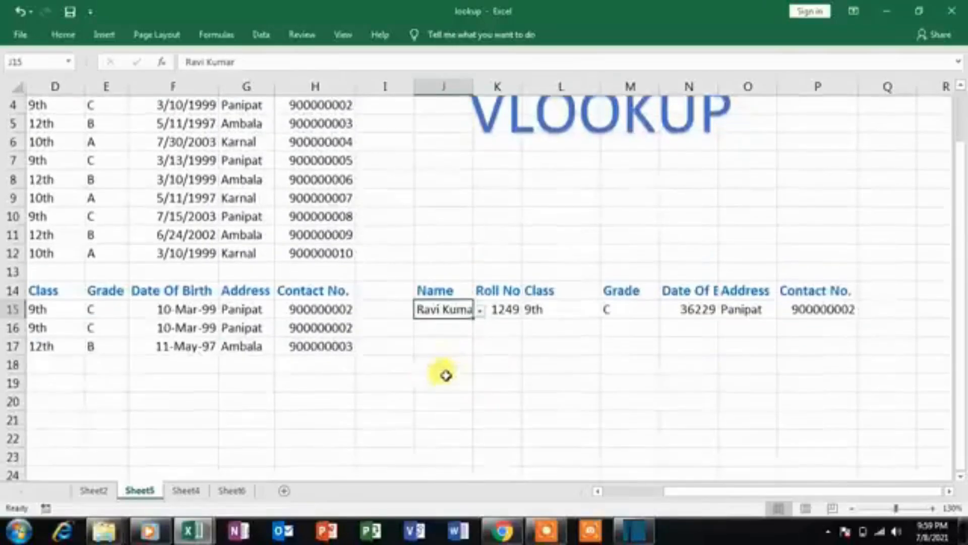
{"action": "left_click", "coordinate": [443, 379]}
{"action": "mouse_move", "coordinate": [442, 379]}
{"action": "left_mouse_down"}
{"action": "mouse_move", "coordinate": [475, 385]}
{"action": "mouse_move", "coordinate": [456, 379]}
{"action": "left_mouse_up"}
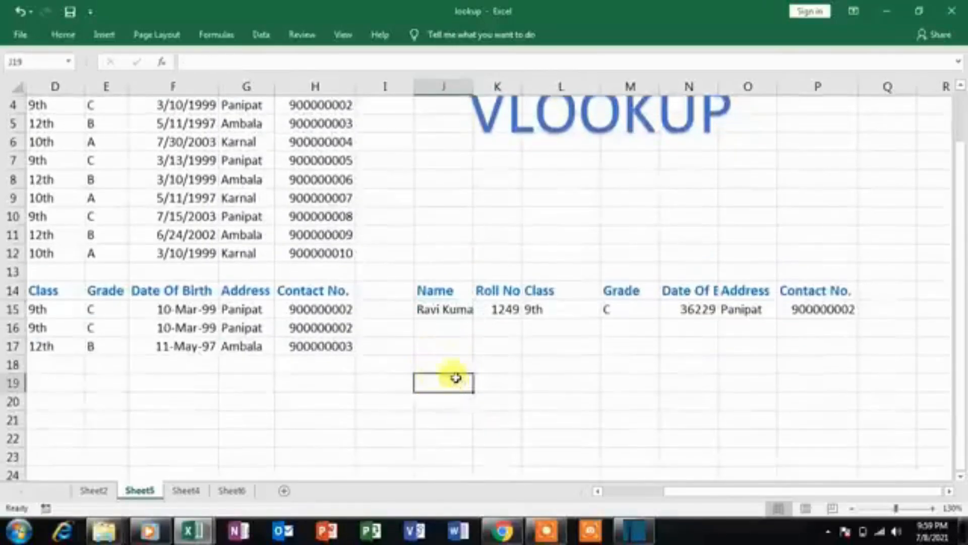
{"action": "left_click", "coordinate": [262, 34]}
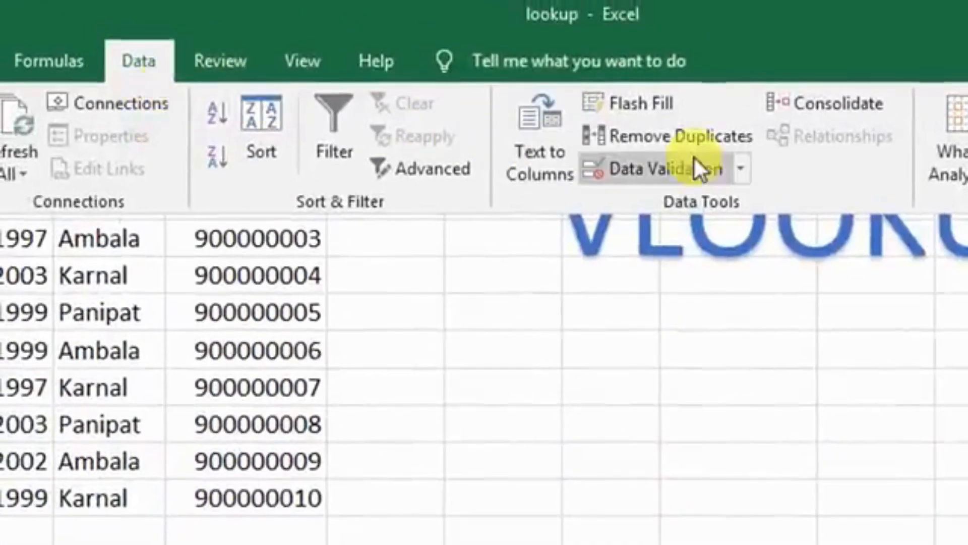
{"action": "left_click", "coordinate": [736, 166]}
{"action": "left_click", "coordinate": [686, 203]}
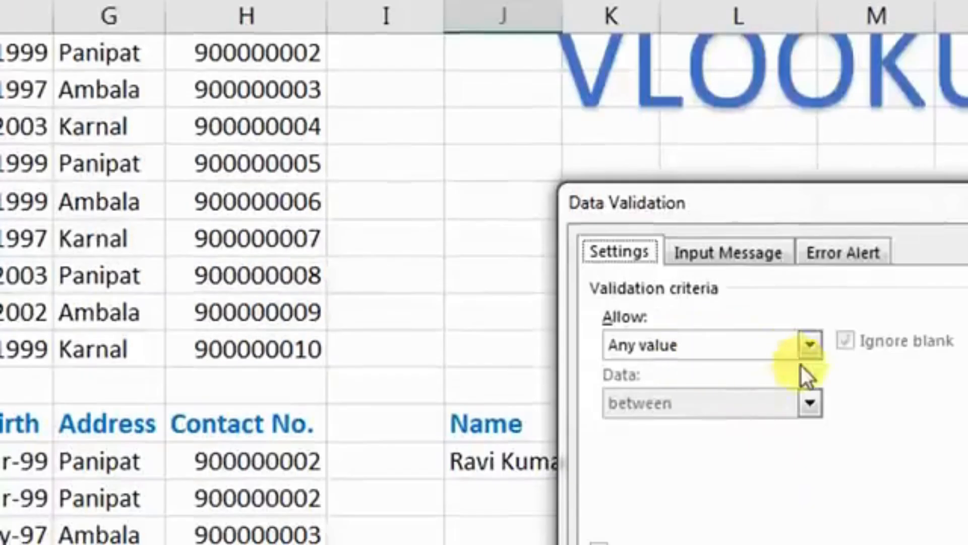
{"action": "left_click", "coordinate": [809, 346]}
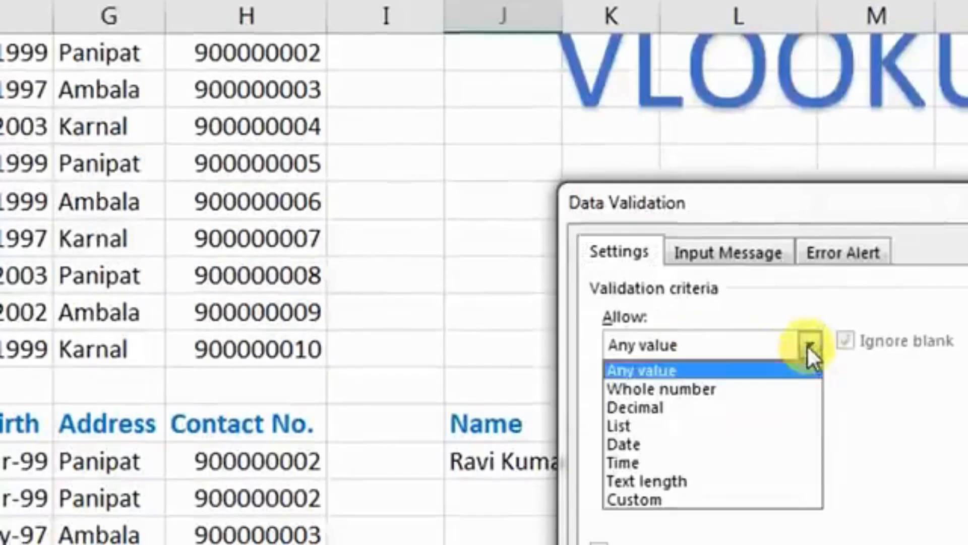
{"action": "left_click", "coordinate": [643, 428]}
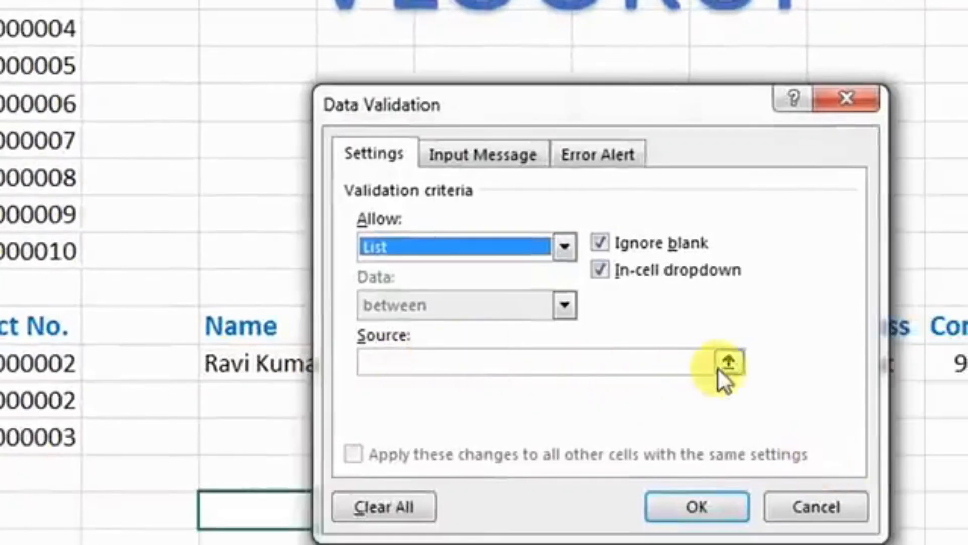
Step: Set the list source for J19 to the student names in $B$3:$B$12 and apply the validation rule
{"action": "left_click", "coordinate": [703, 361]}
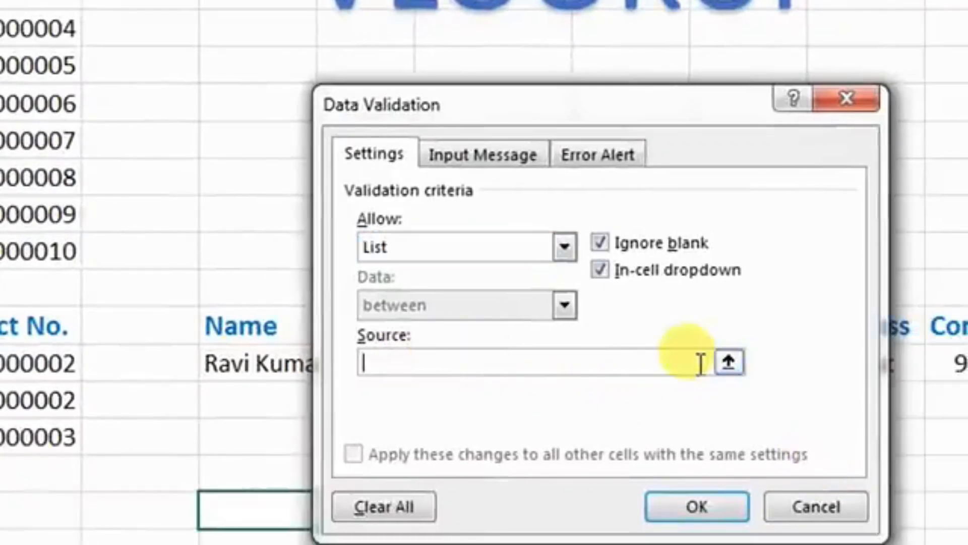
{"action": "left_click", "coordinate": [728, 362]}
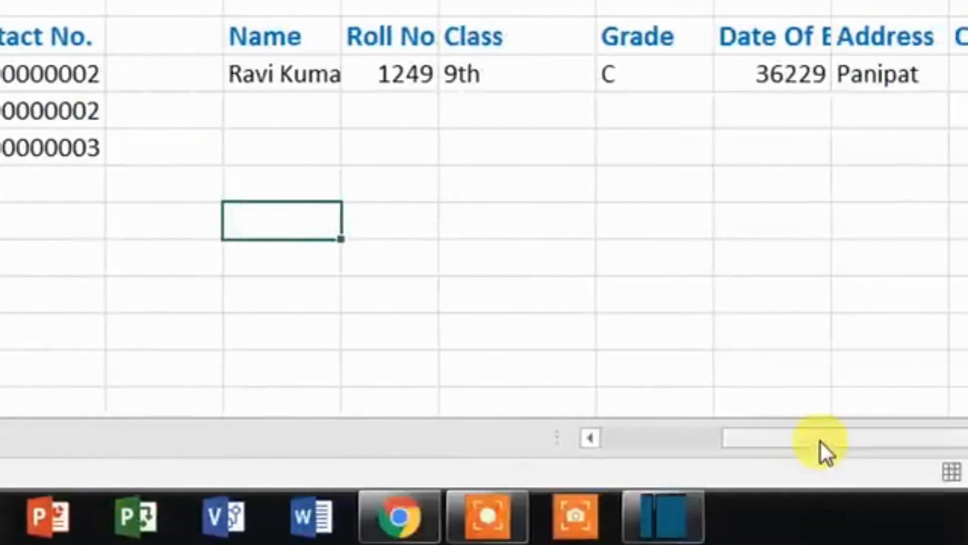
{"action": "left_click_drag", "start_coordinate": [821, 442], "coordinate": [716, 438]}
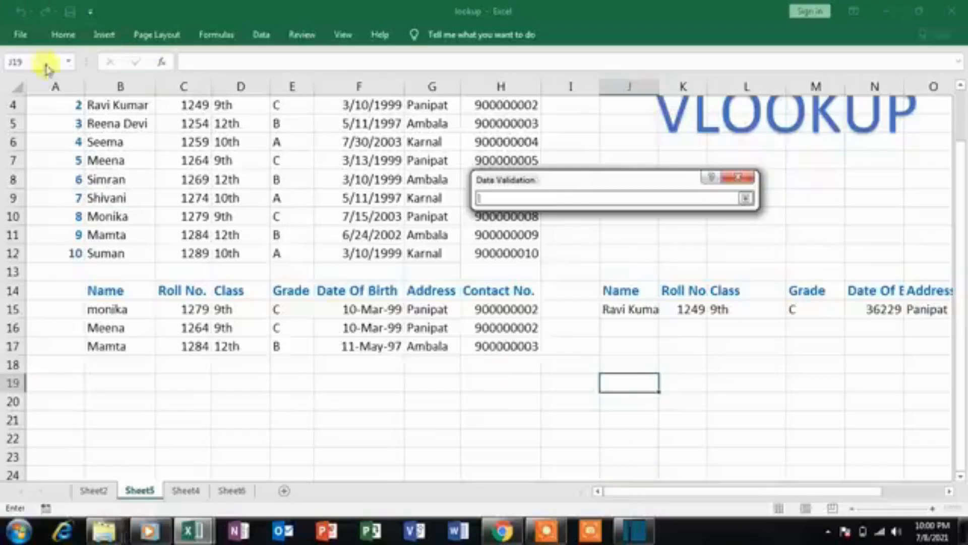
{"action": "left_click_drag", "start_coordinate": [962, 164], "coordinate": [961, 107]}
{"action": "left_click_drag", "start_coordinate": [99, 142], "coordinate": [125, 300]}
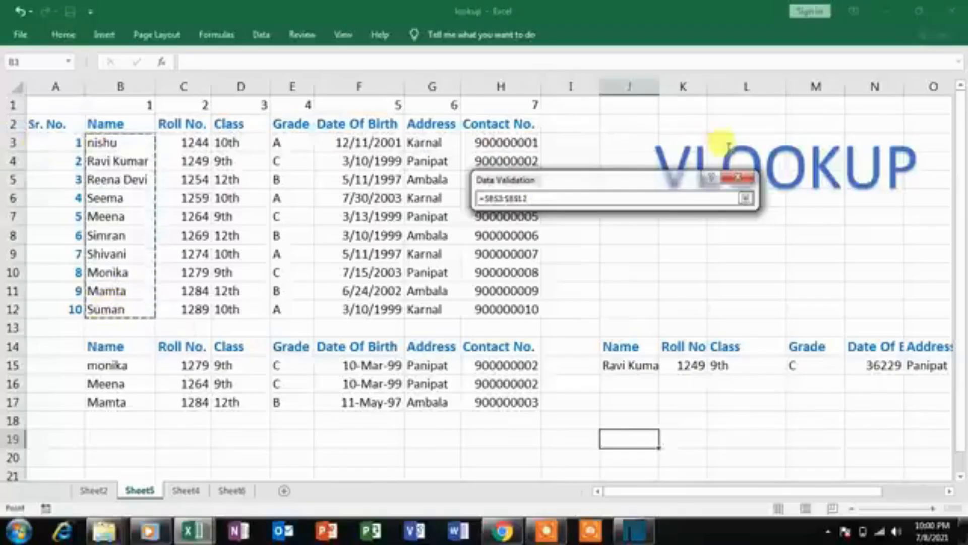
{"action": "left_click", "coordinate": [745, 198]}
{"action": "left_click", "coordinate": [667, 381]}
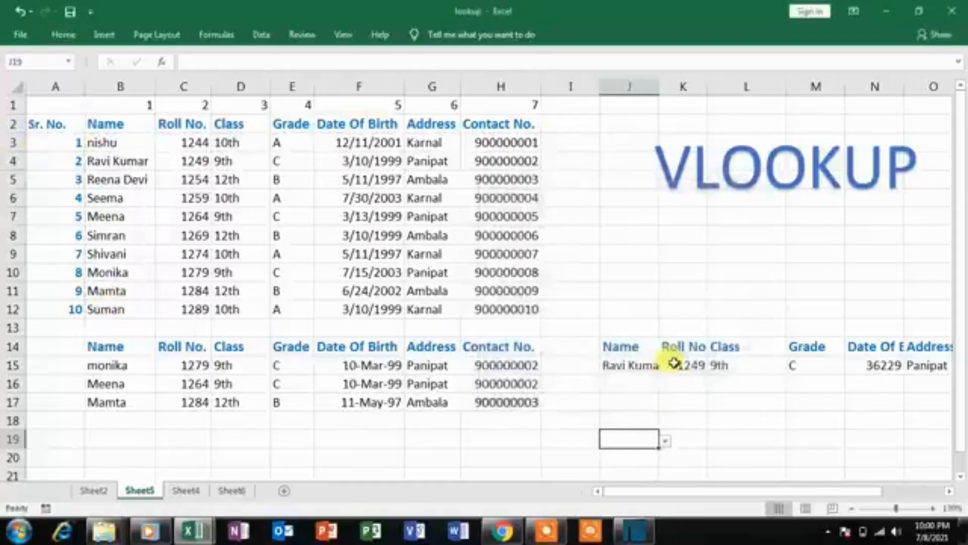
Step: Review the names offered by the drop-down list in J19, then close it without choosing one
{"action": "scroll", "coordinate": [650, 403], "scroll_direction": "down", "scroll_amount": 1}
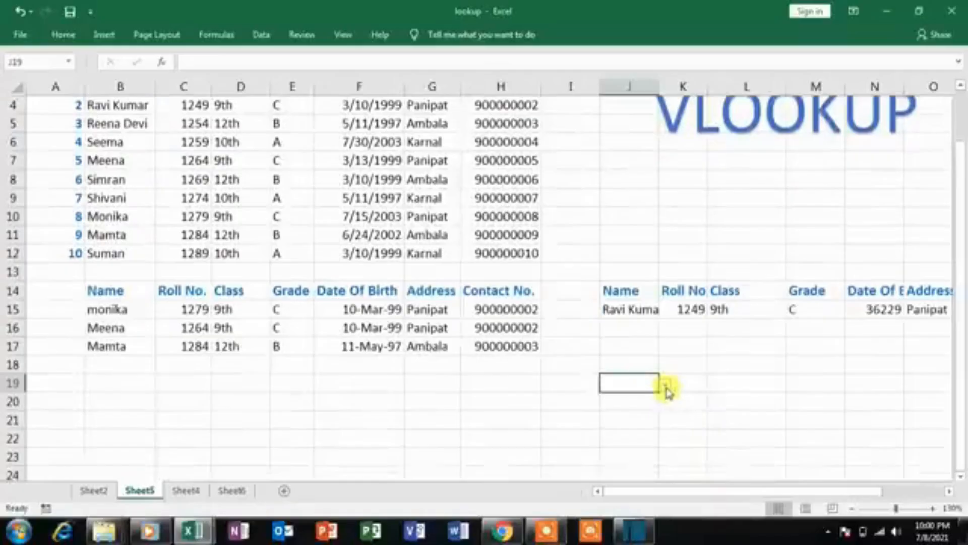
{"action": "left_click", "coordinate": [666, 386]}
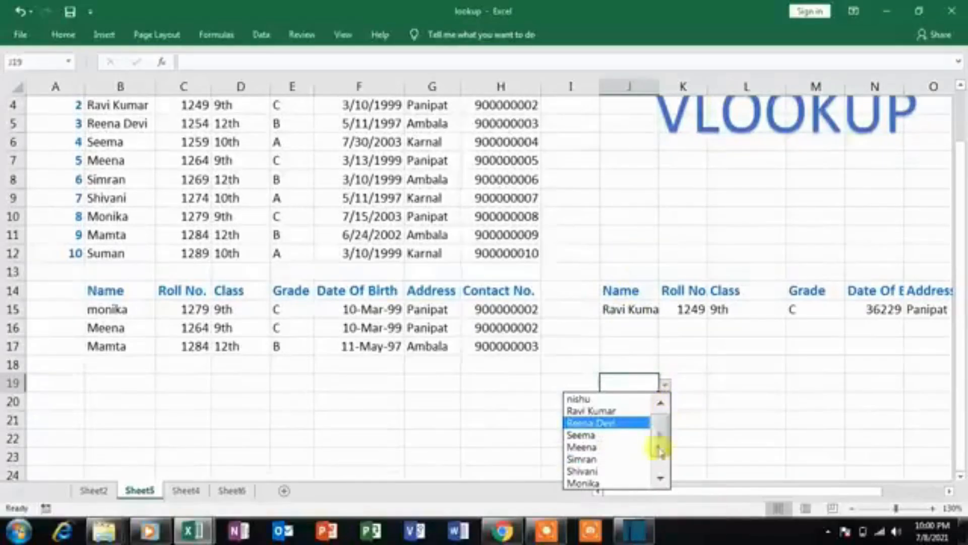
{"action": "left_click_drag", "start_coordinate": [660, 455], "coordinate": [664, 439]}
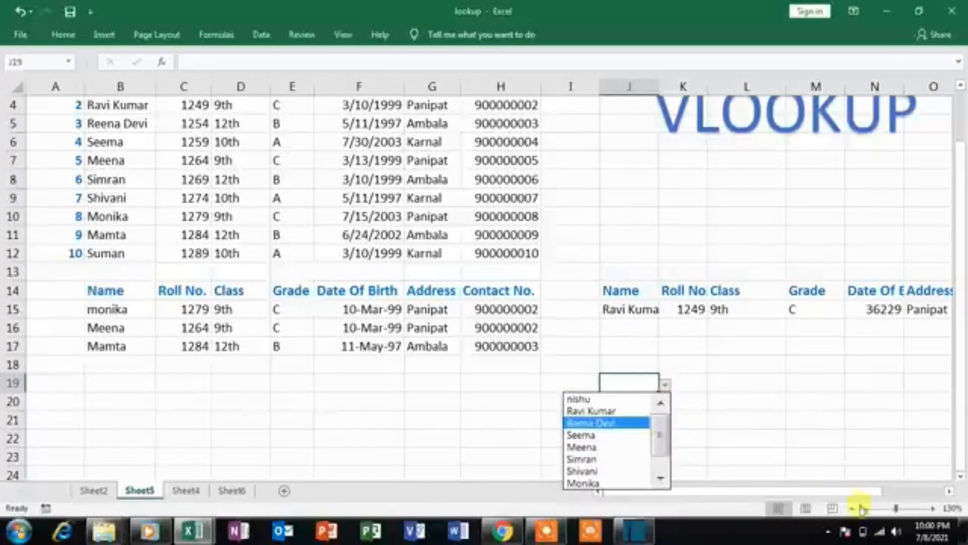
{"action": "left_click", "coordinate": [843, 497]}
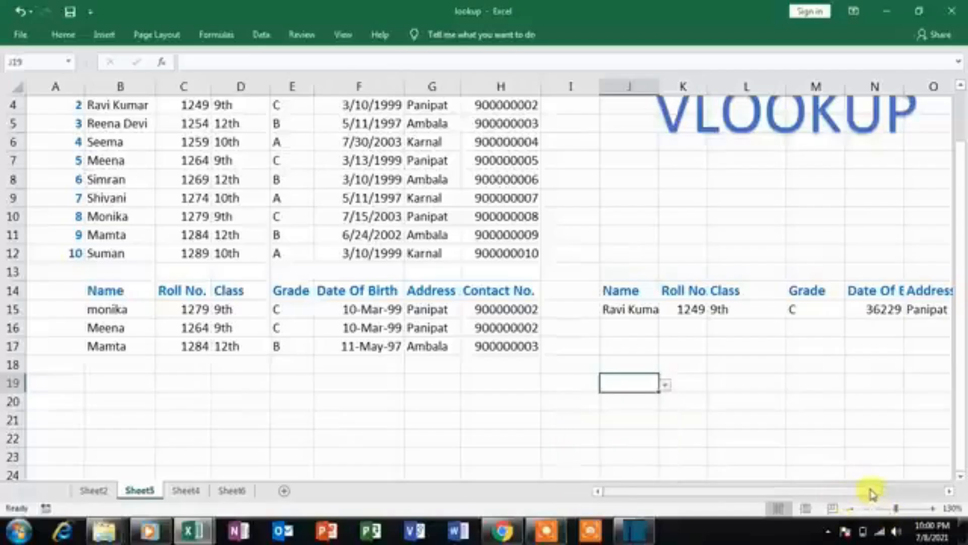
{"action": "left_click_drag", "start_coordinate": [873, 493], "coordinate": [928, 492]}
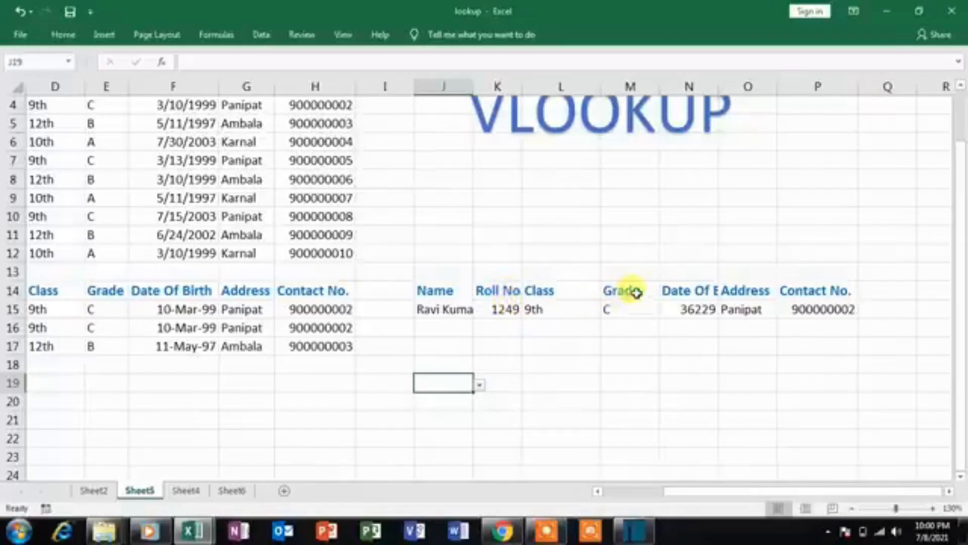
Step: Examine the Grade, Class, Date Of Birth and Contact No. results returned for the name in J15
{"action": "left_click_drag", "start_coordinate": [639, 291], "coordinate": [631, 307]}
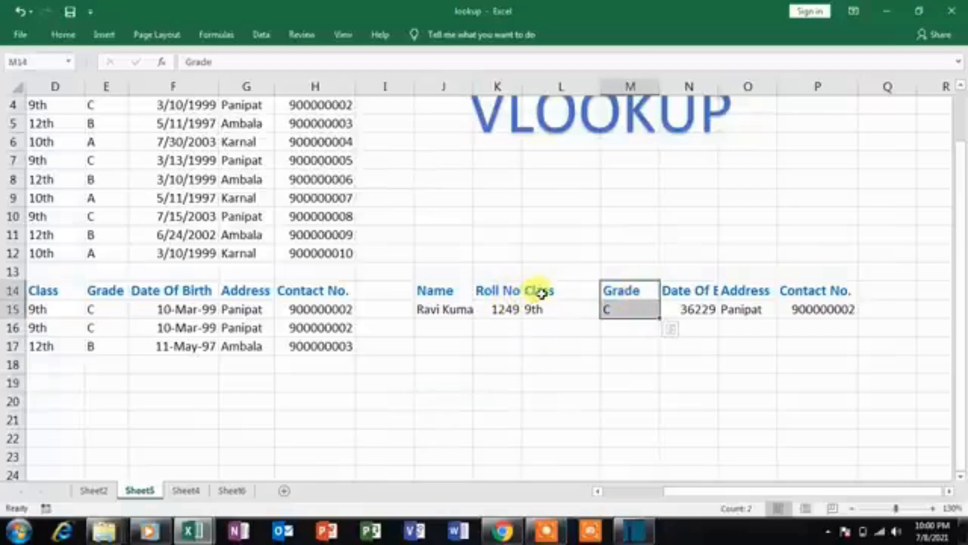
{"action": "left_click_drag", "start_coordinate": [541, 293], "coordinate": [553, 309]}
{"action": "left_click_drag", "start_coordinate": [691, 293], "coordinate": [688, 309]}
{"action": "left_click_drag", "start_coordinate": [832, 291], "coordinate": [828, 309]}
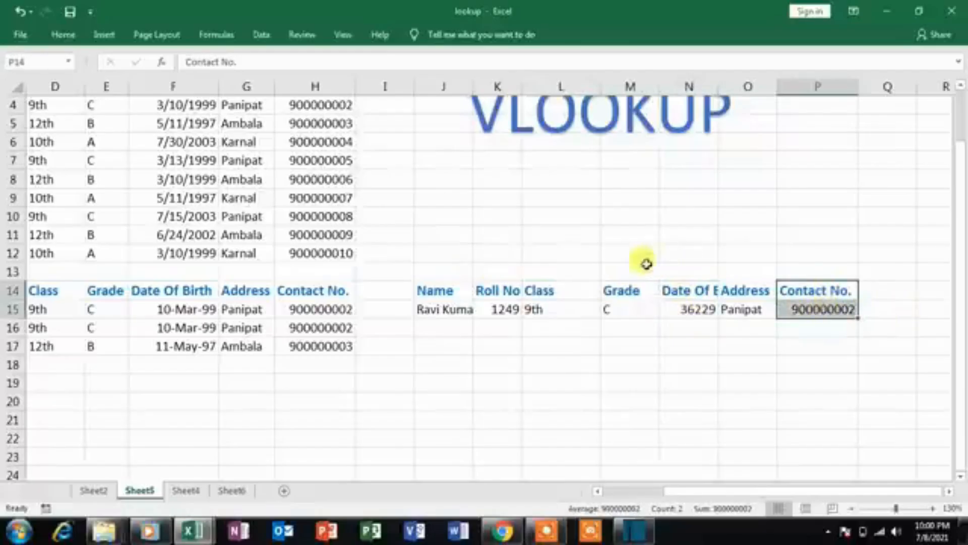
{"action": "left_click", "coordinate": [452, 309]}
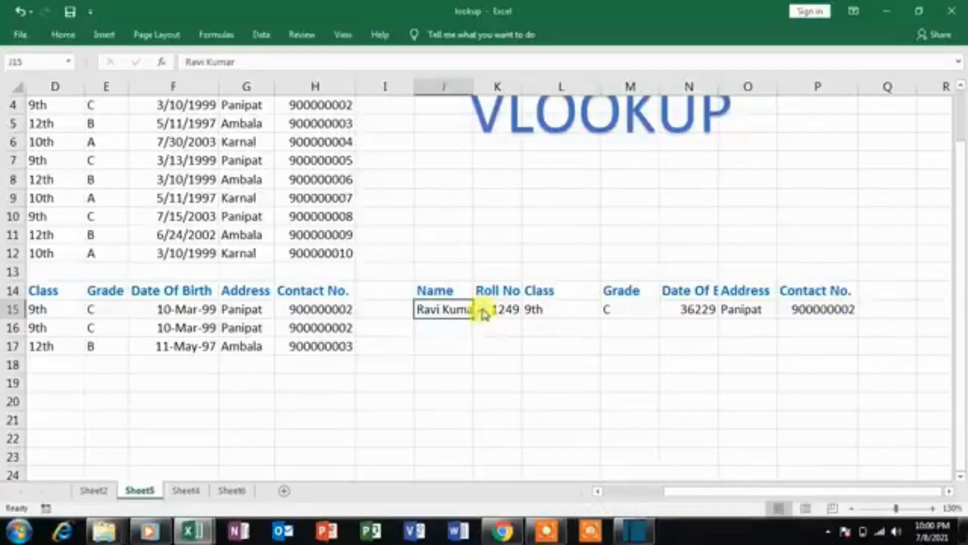
{"action": "scroll", "coordinate": [515, 231], "scroll_direction": "up", "scroll_amount": 1}
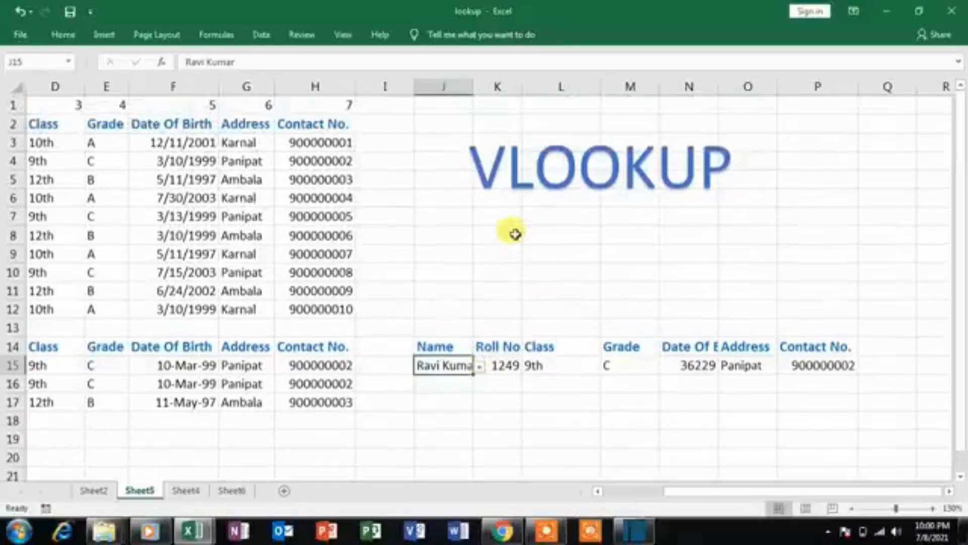
Step: Copy the Name header from J14 into J9
{"action": "left_click", "coordinate": [446, 238]}
{"action": "left_click", "coordinate": [432, 343]}
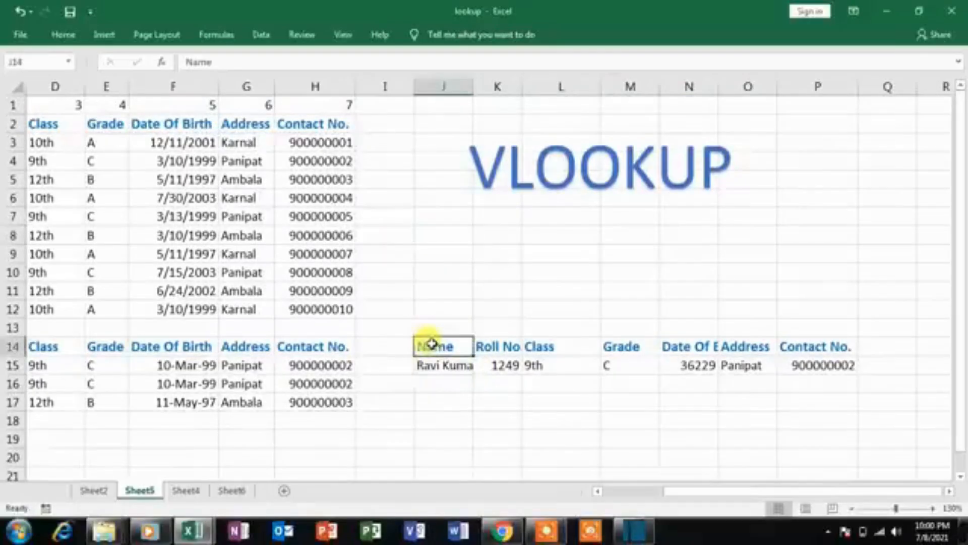
{"action": "key", "text": "ctrl+c"}
{"action": "left_click", "coordinate": [450, 253]}
{"action": "key", "text": "ctrl+v"}
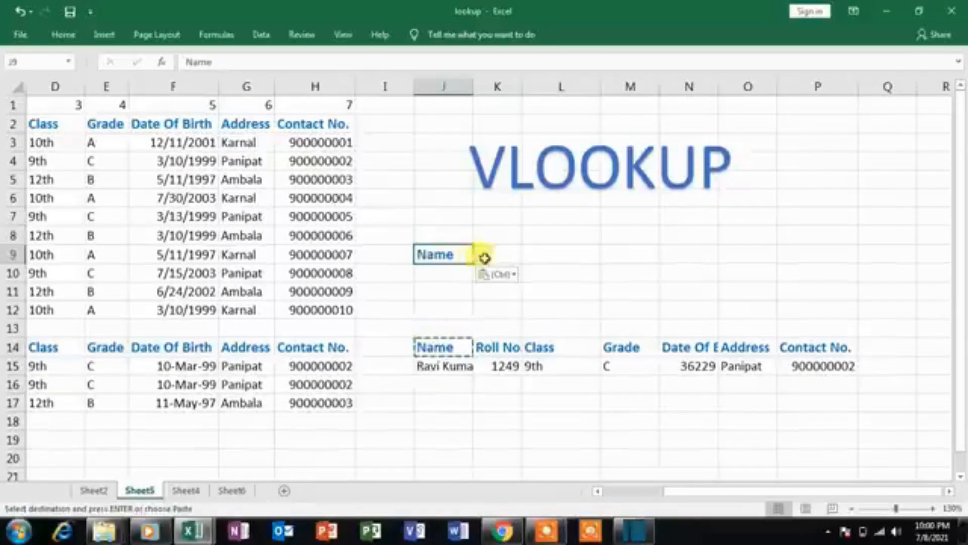
{"action": "left_click", "coordinate": [537, 256]}
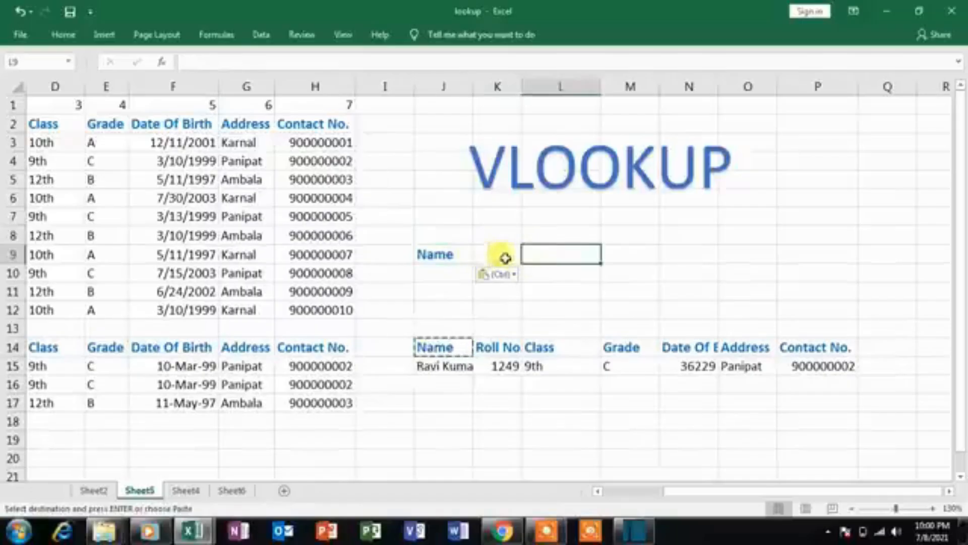
{"action": "left_click", "coordinate": [500, 256]}
{"action": "left_click", "coordinate": [551, 255]}
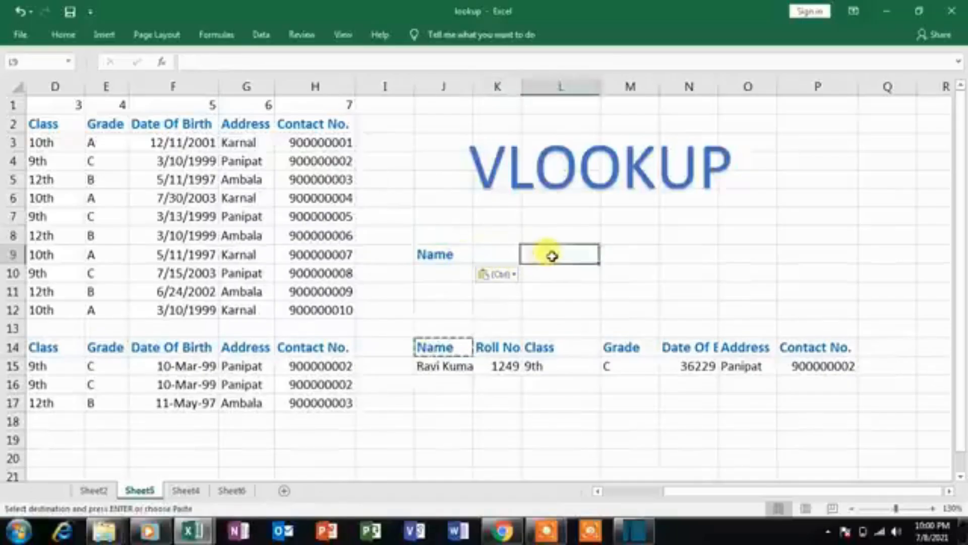
{"action": "left_click", "coordinate": [439, 255]}
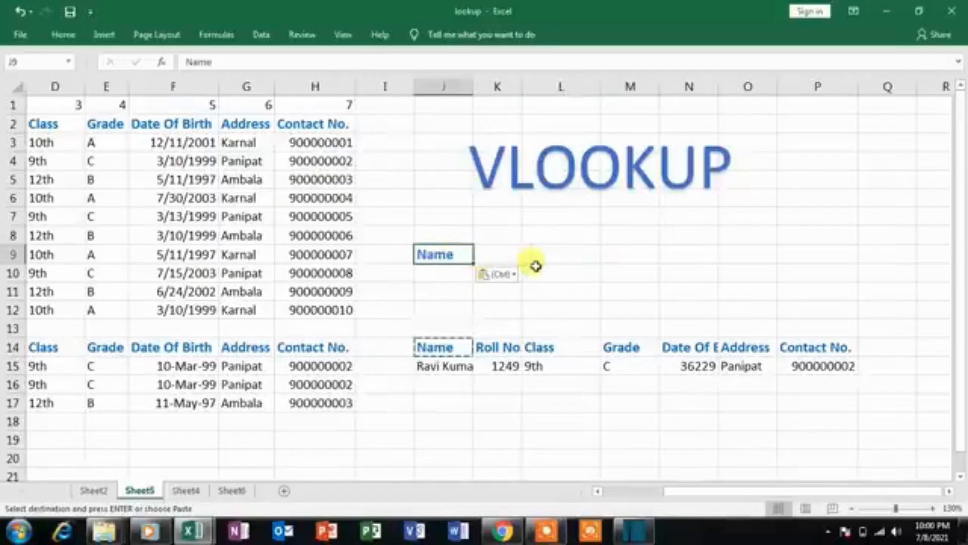
Step: Place a copy of the Name header in J19 and enter the label "Search value" in L19
{"action": "scroll", "coordinate": [485, 323], "scroll_direction": "down", "scroll_amount": 3}
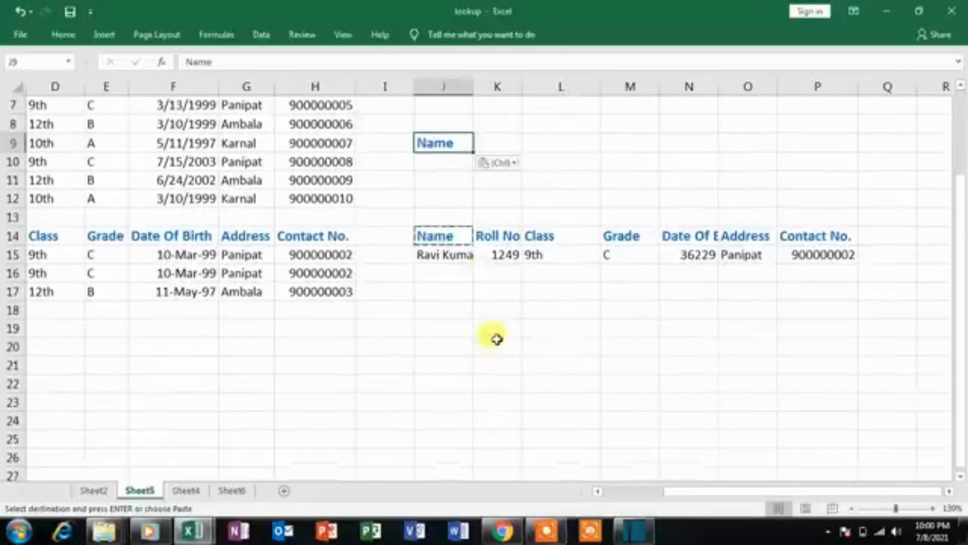
{"action": "left_click", "coordinate": [470, 273]}
{"action": "key", "text": "ctrl+v"}
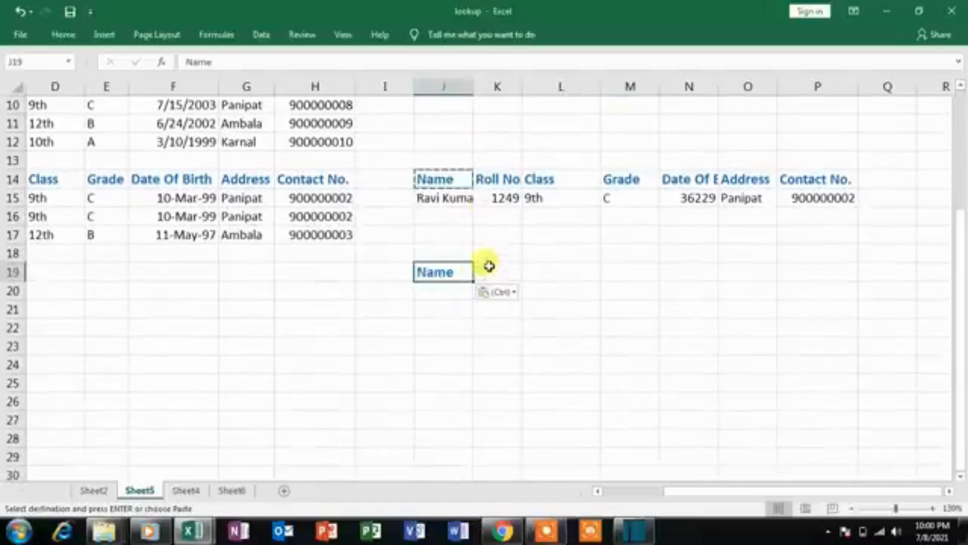
{"action": "left_click", "coordinate": [489, 271]}
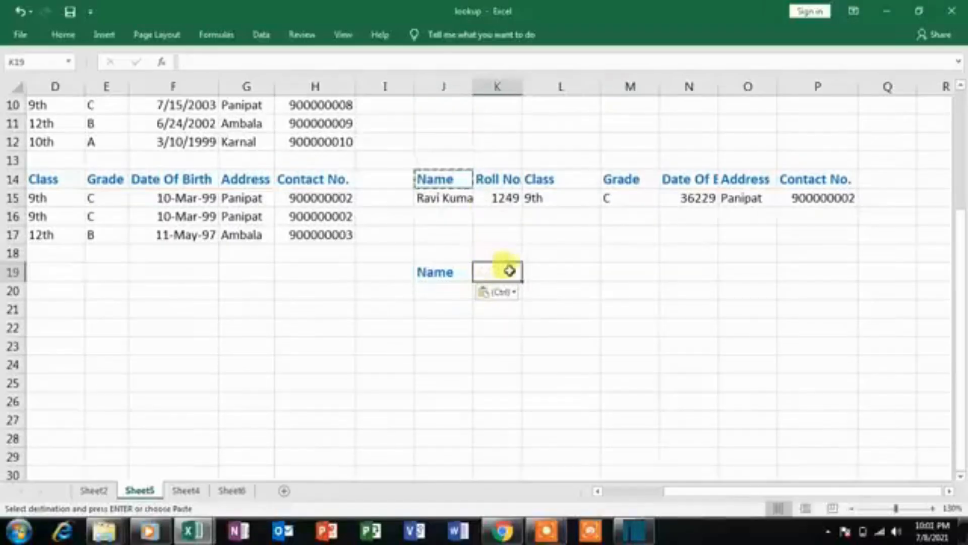
{"action": "left_click", "coordinate": [580, 275]}
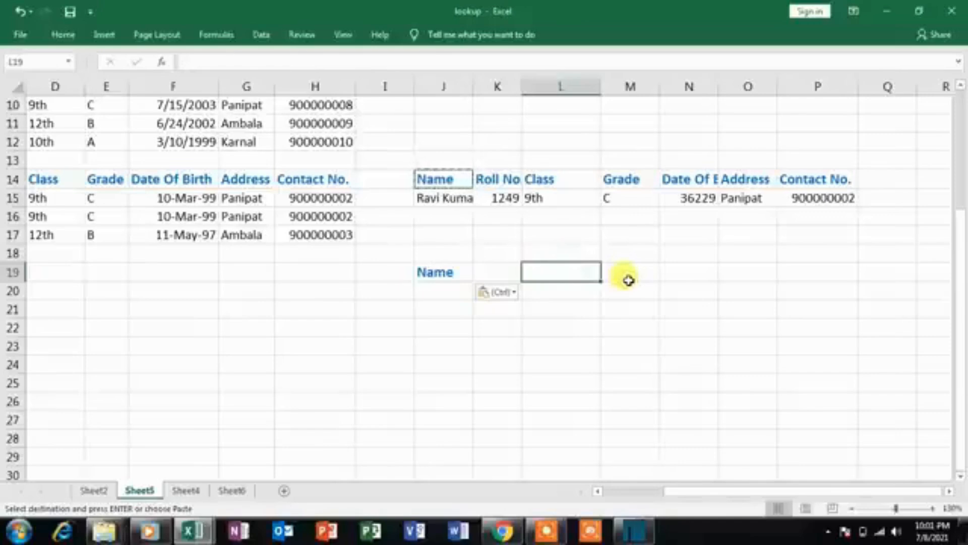
{"action": "type", "text": "Search value"}
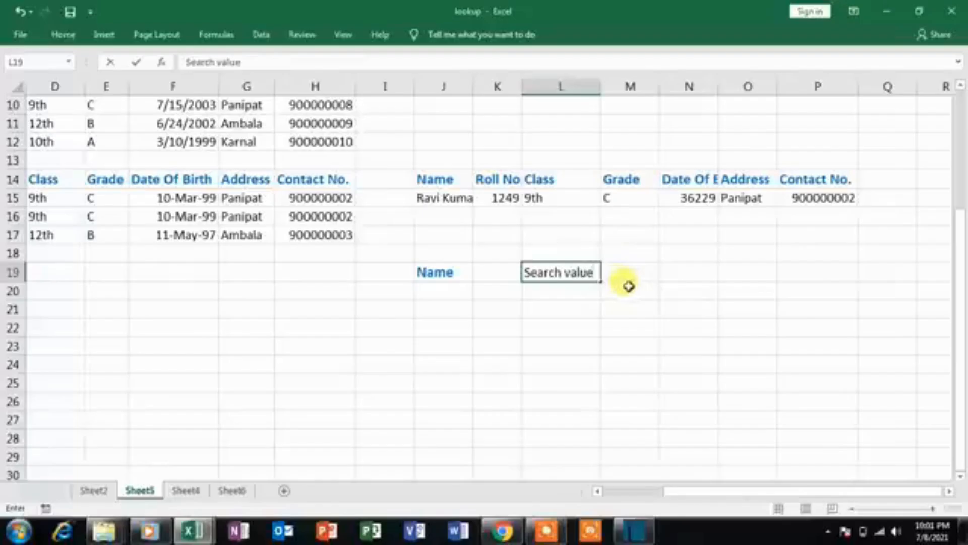
{"action": "left_click", "coordinate": [628, 286]}
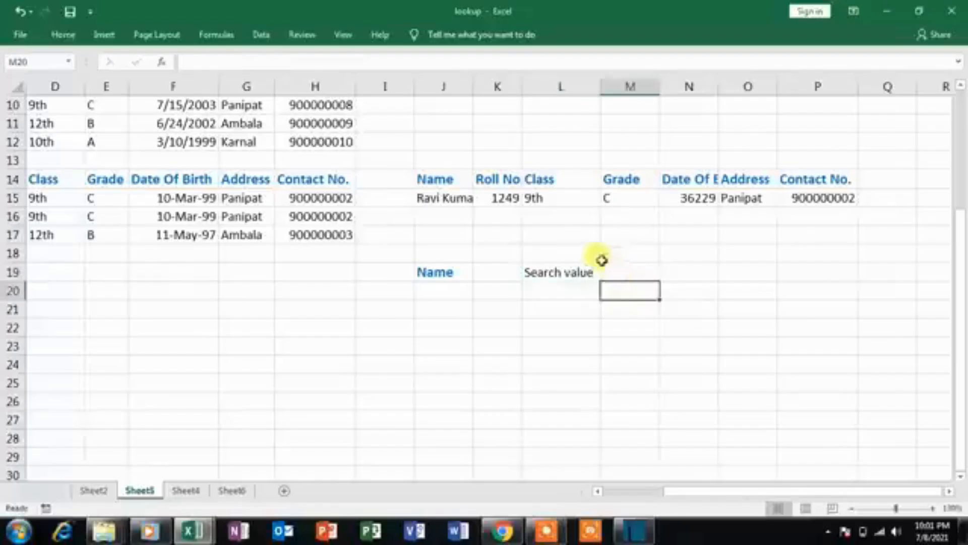
Step: Set the data validation of J20, below the second Name header, to allow a List
{"action": "left_click", "coordinate": [457, 288]}
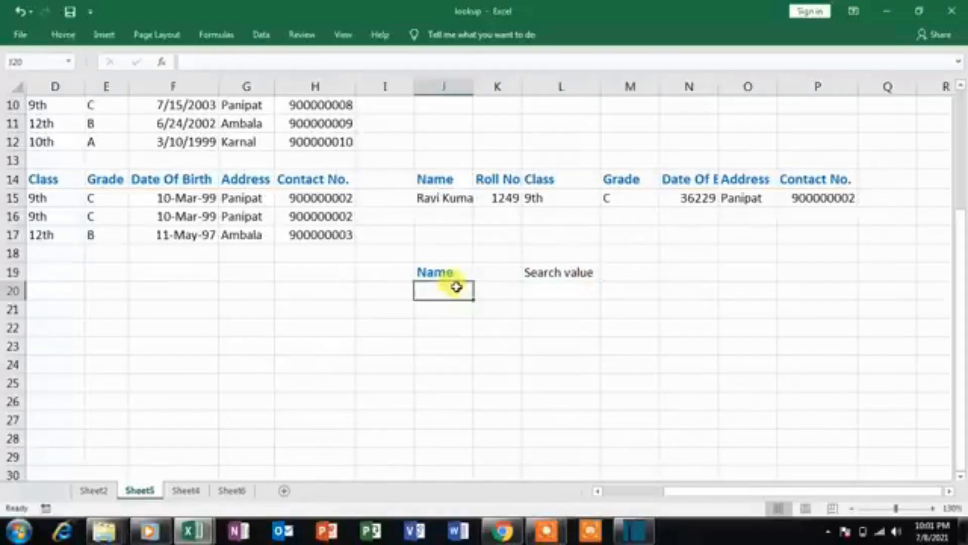
{"action": "left_click", "coordinate": [260, 34]}
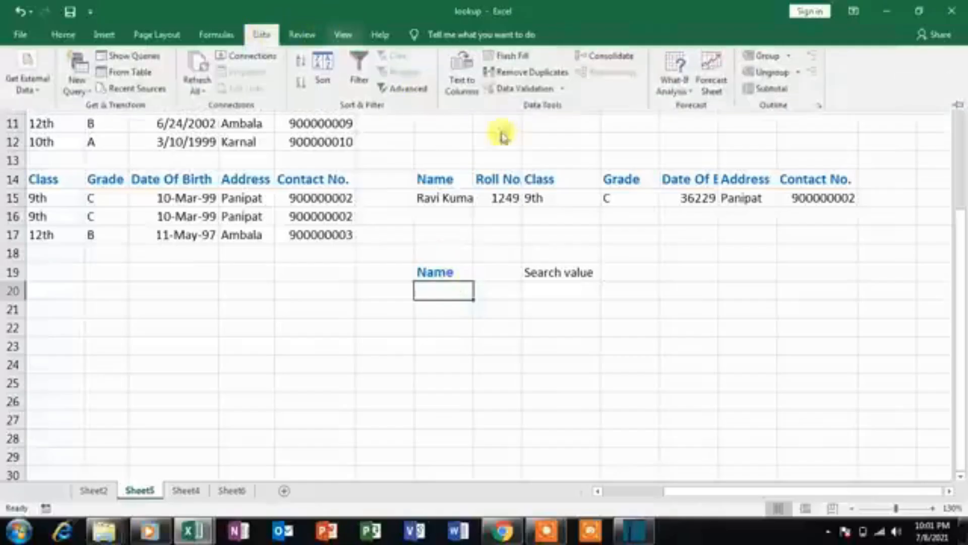
{"action": "left_click", "coordinate": [544, 89]}
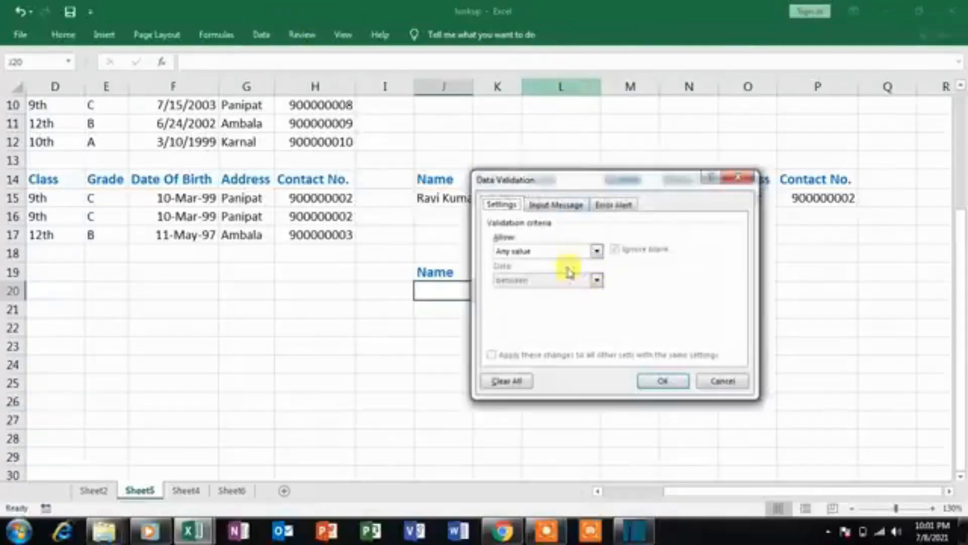
{"action": "left_click", "coordinate": [531, 252]}
{"action": "left_click", "coordinate": [524, 287]}
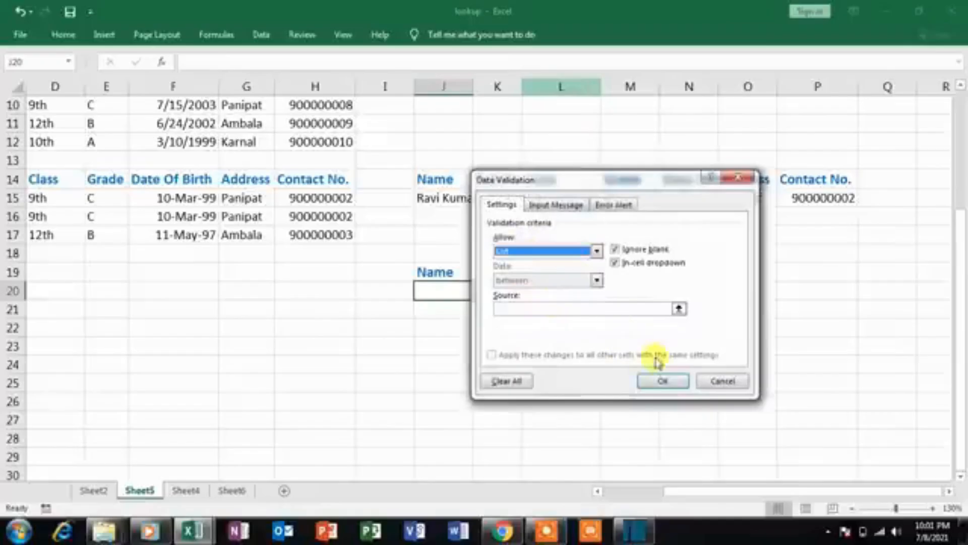
Step: Use the names in $B$3:$B$12 as the list source for J20 and check the resulting drop-down
{"action": "left_click", "coordinate": [679, 308]}
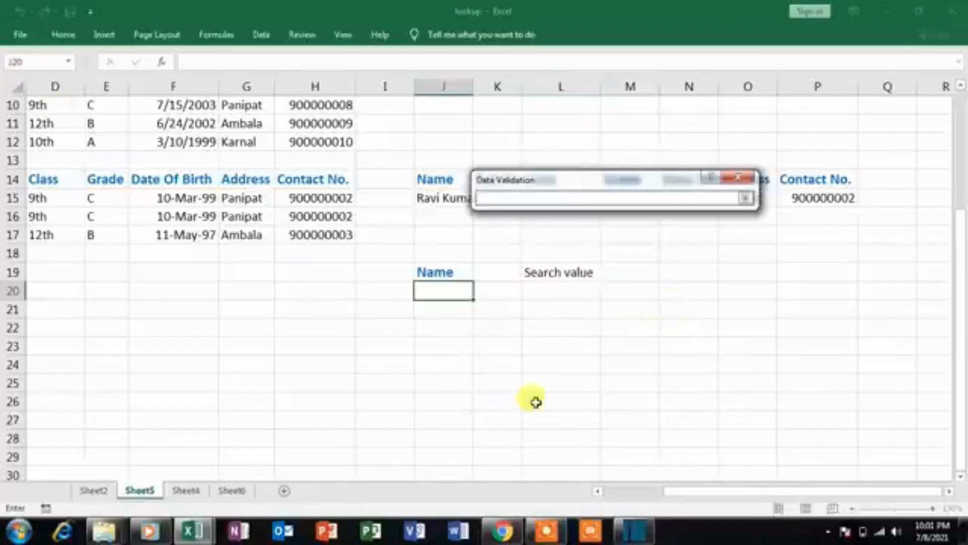
{"action": "left_click_drag", "start_coordinate": [735, 493], "coordinate": [648, 493]}
{"action": "scroll", "coordinate": [223, 190], "scroll_direction": "up", "scroll_amount": 3}
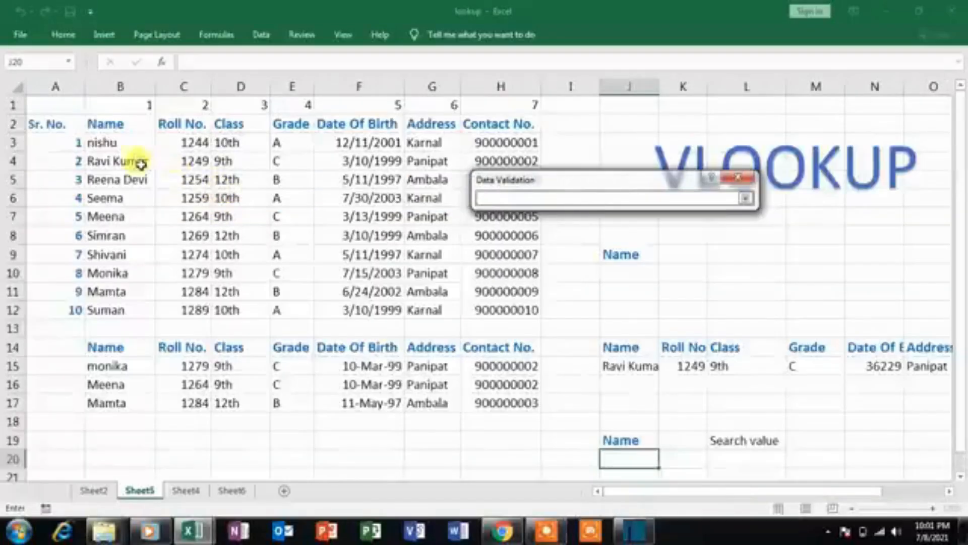
{"action": "left_click_drag", "start_coordinate": [104, 142], "coordinate": [117, 309]}
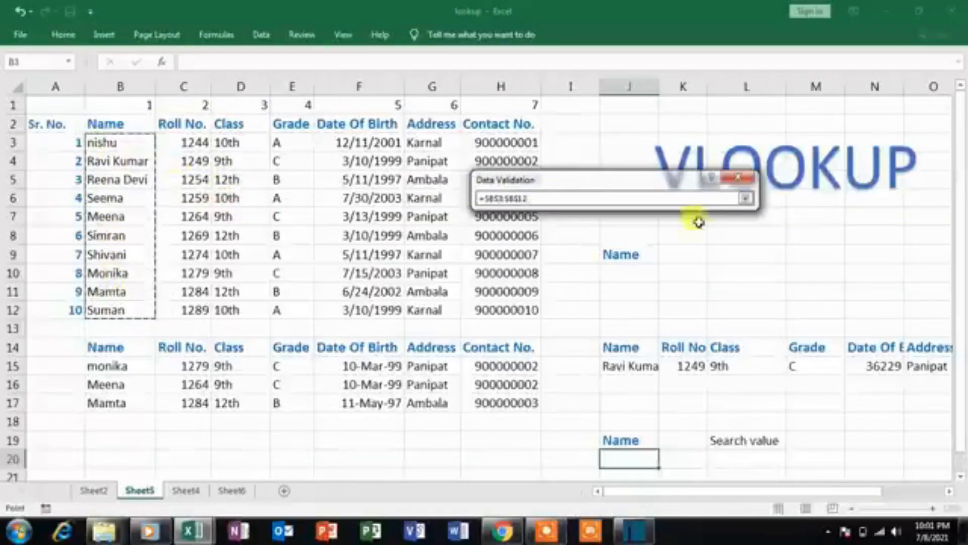
{"action": "left_click", "coordinate": [745, 198]}
{"action": "left_click", "coordinate": [673, 380]}
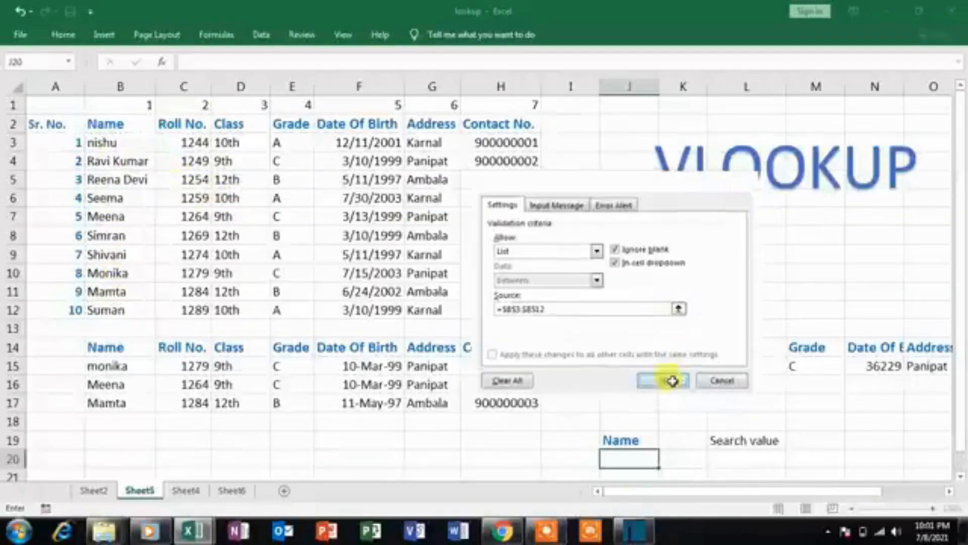
{"action": "scroll", "coordinate": [688, 396], "scroll_direction": "down", "scroll_amount": 2}
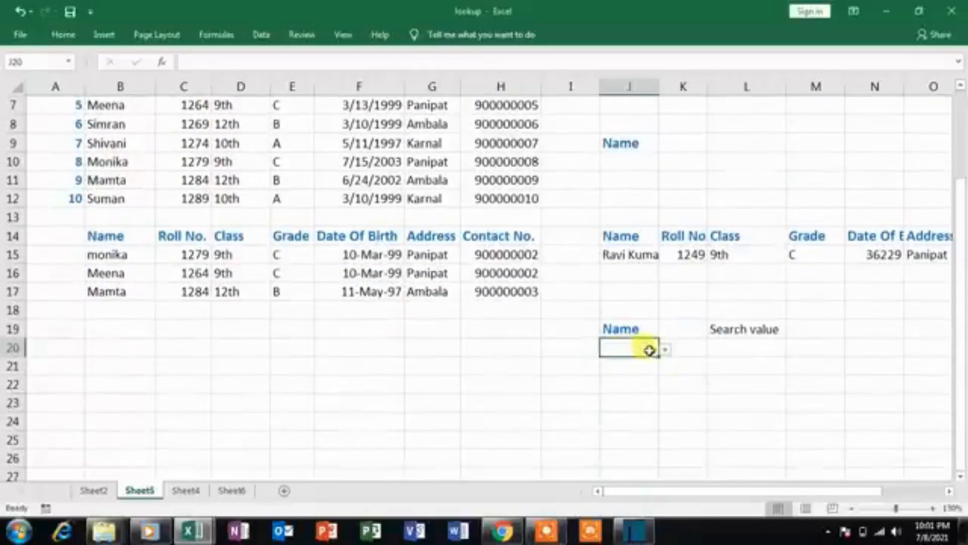
{"action": "left_click", "coordinate": [664, 350]}
{"action": "key", "text": "Escape"}
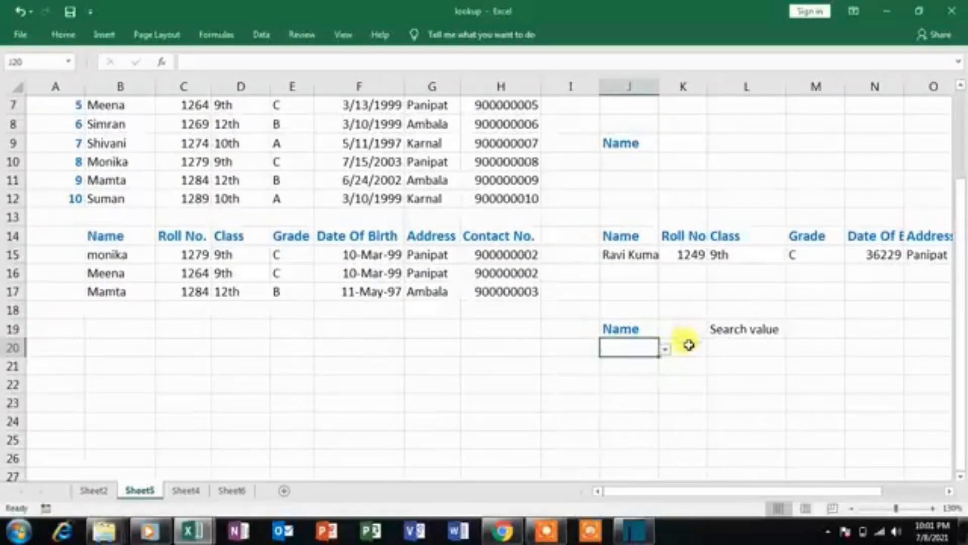
Step: Set the data validation of K20 to allow a List
{"action": "left_click", "coordinate": [688, 346]}
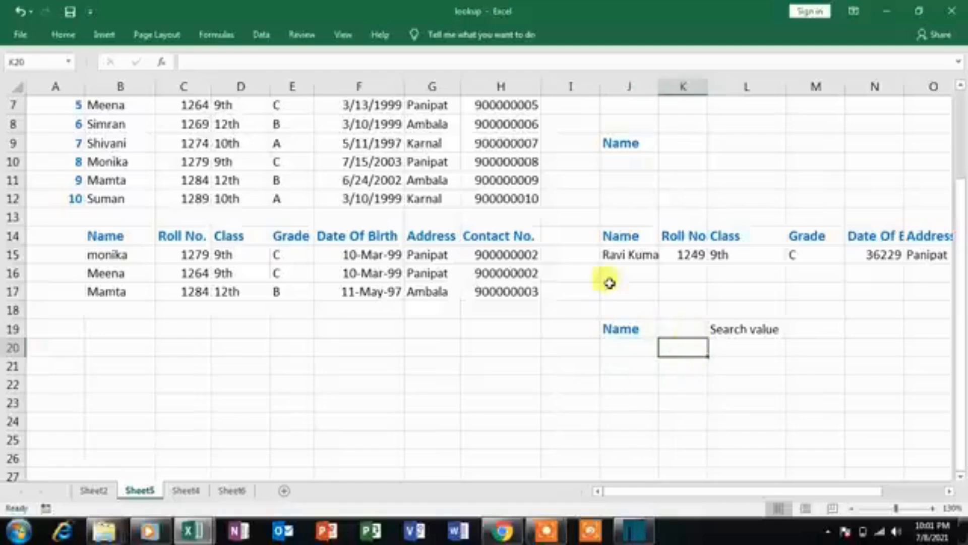
{"action": "scroll", "coordinate": [608, 214], "scroll_direction": "up", "scroll_amount": 2}
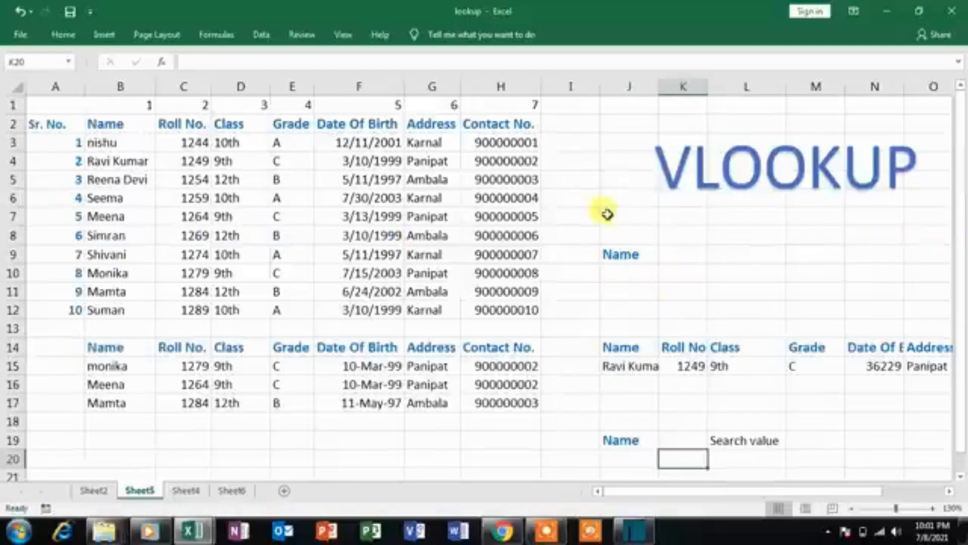
{"action": "left_click", "coordinate": [263, 36]}
{"action": "left_click", "coordinate": [548, 96]}
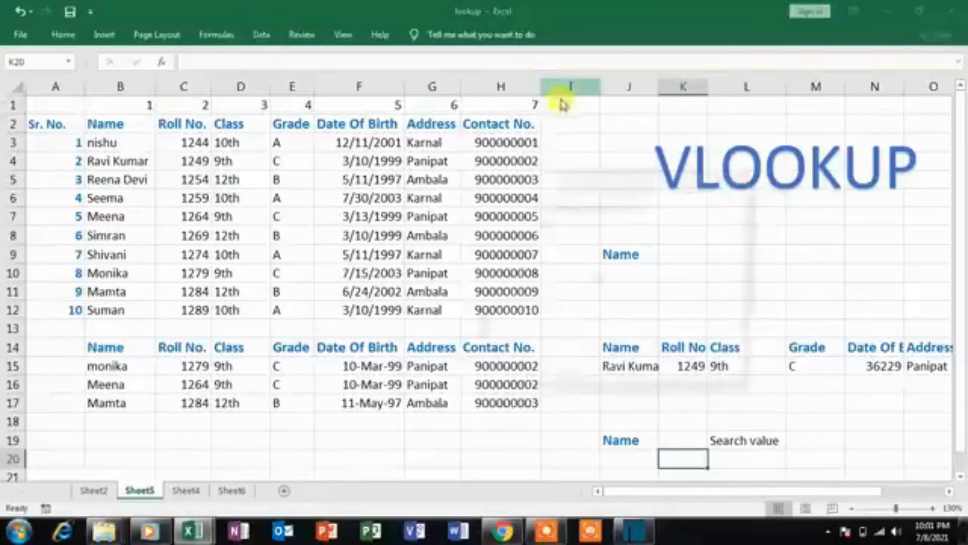
{"action": "left_click", "coordinate": [598, 253]}
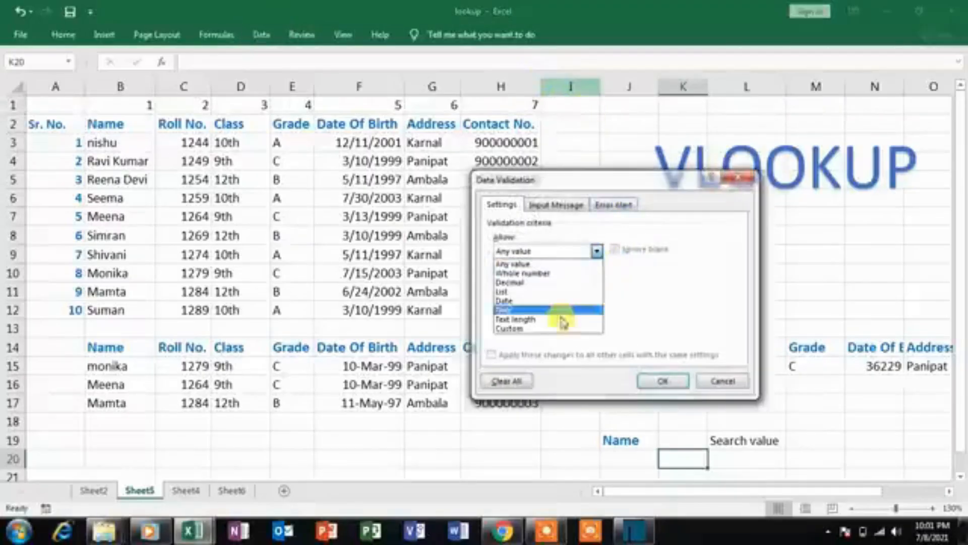
{"action": "left_click", "coordinate": [520, 293]}
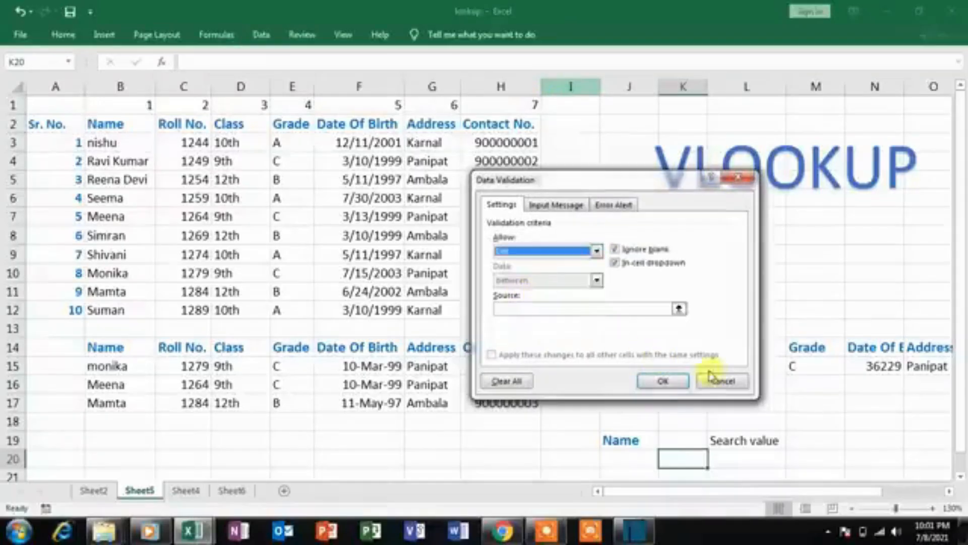
Step: Use the column numbers in $B$1:$H$1 as the list source for K20 and apply the validation
{"action": "left_click", "coordinate": [680, 309]}
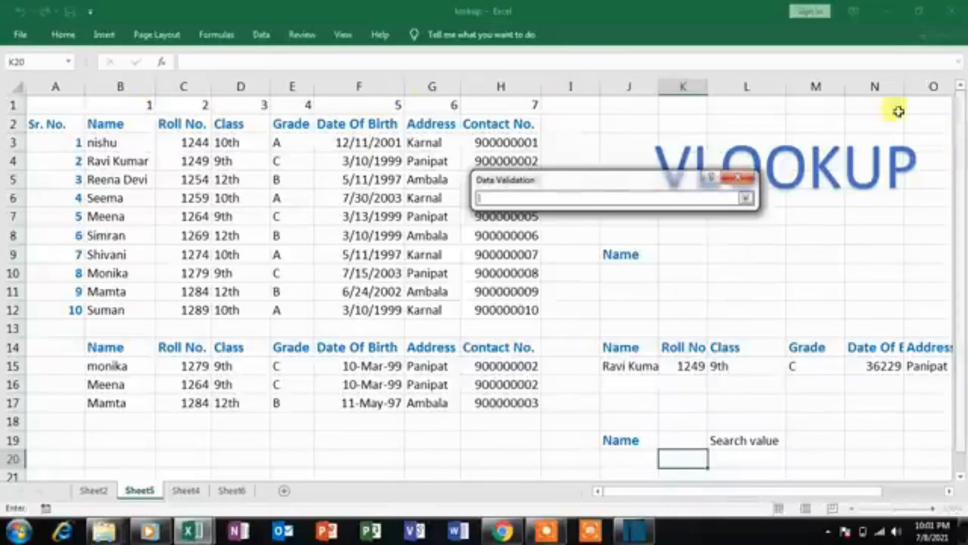
{"action": "left_click", "coordinate": [144, 104]}
{"action": "left_click_drag", "start_coordinate": [144, 104], "coordinate": [523, 107]}
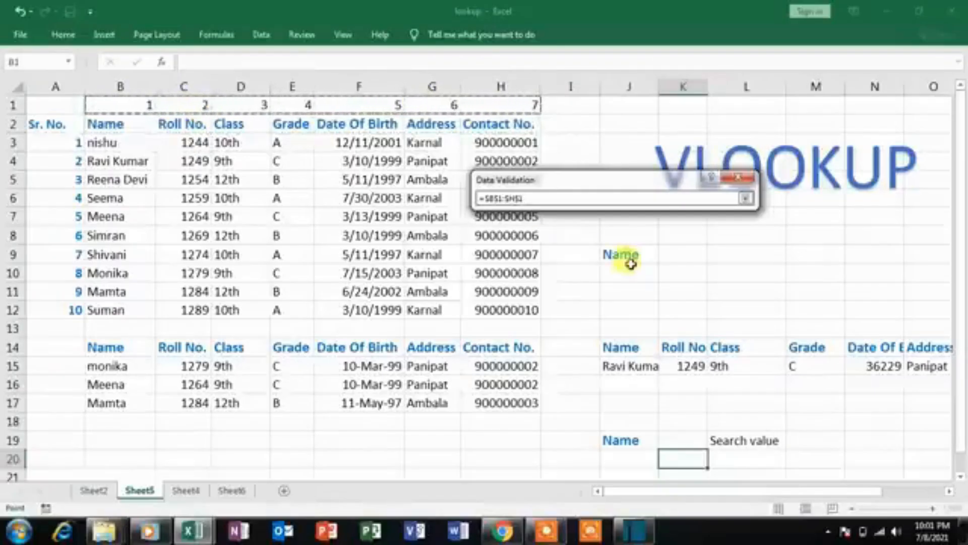
{"action": "left_click", "coordinate": [746, 198]}
{"action": "left_click", "coordinate": [664, 380]}
Step: Review the options offered by the drop-downs in K20 and J20, leaving both cells empty
{"action": "scroll", "coordinate": [728, 399], "scroll_direction": "down", "scroll_amount": 2}
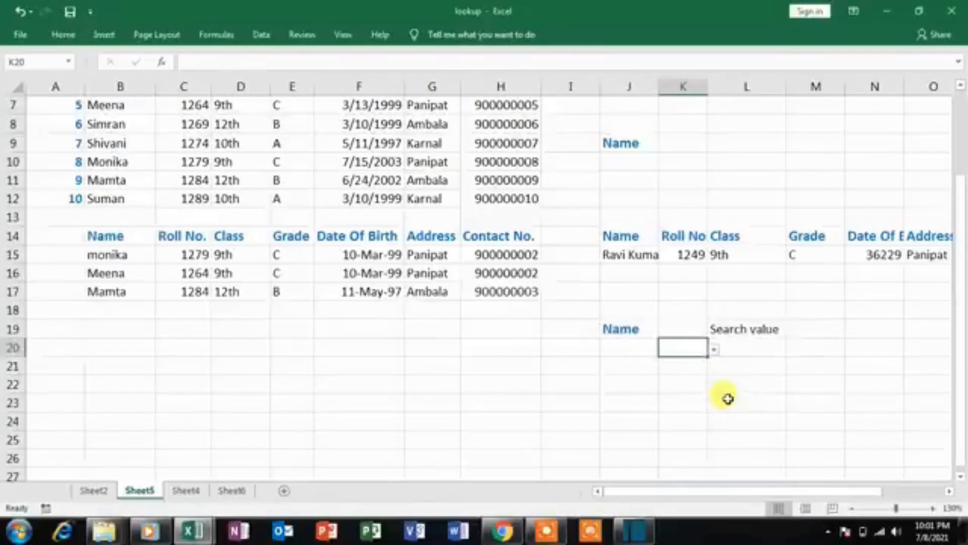
{"action": "left_click", "coordinate": [713, 352]}
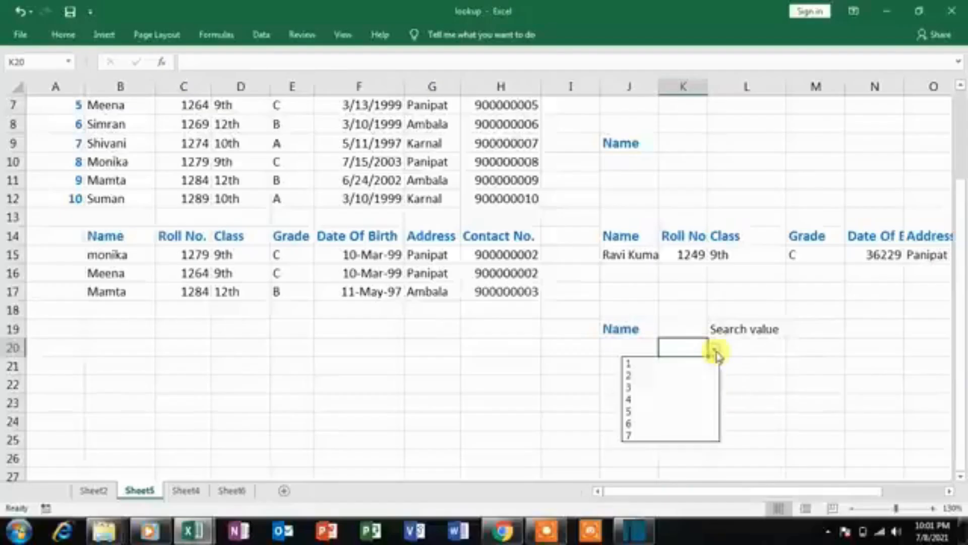
{"action": "left_click", "coordinate": [645, 358]}
{"action": "left_click", "coordinate": [653, 360]}
{"action": "left_click", "coordinate": [646, 347]}
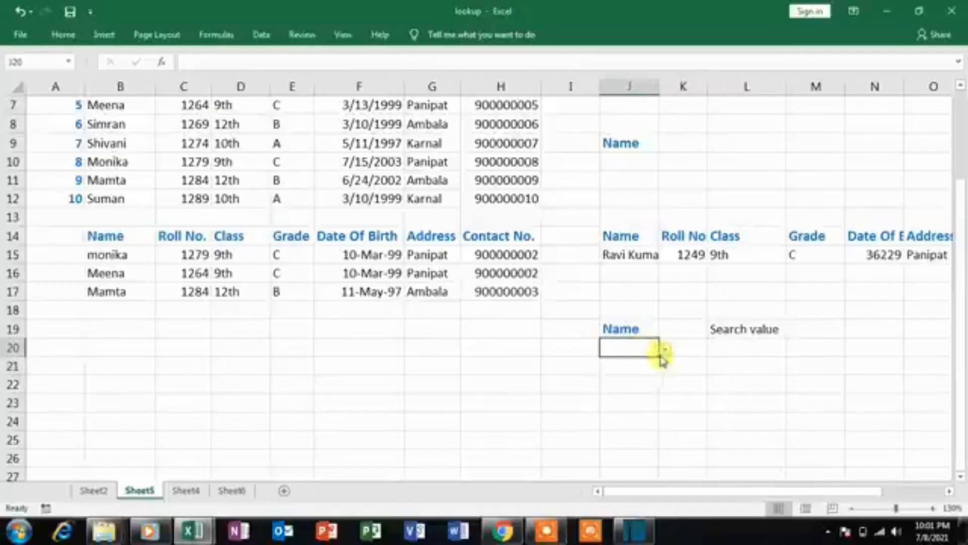
{"action": "left_click", "coordinate": [665, 350]}
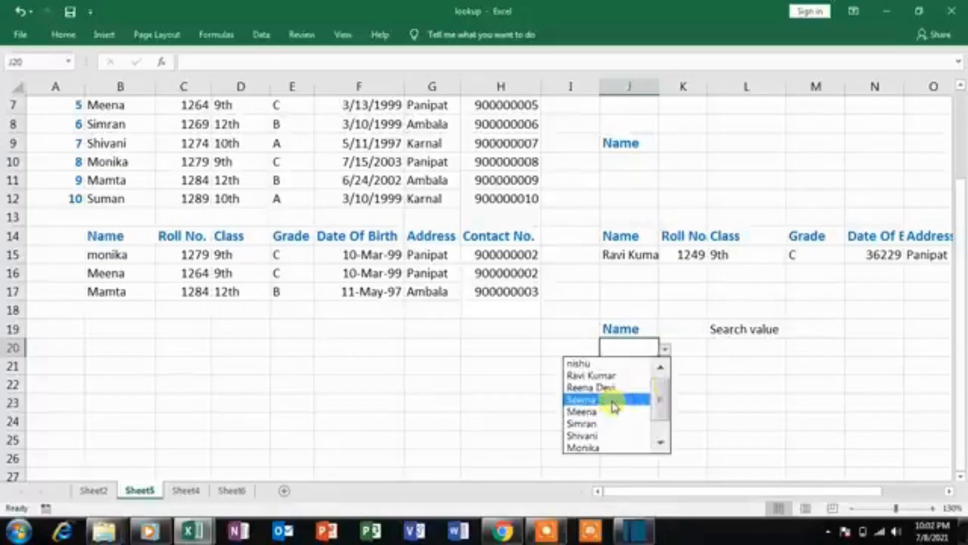
{"action": "key", "text": "Escape"}
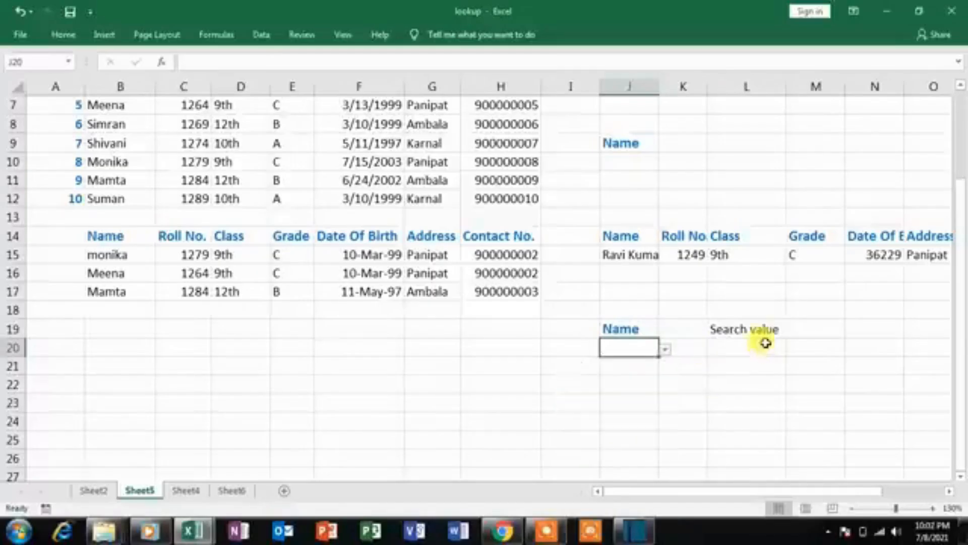
{"action": "left_click", "coordinate": [765, 344]}
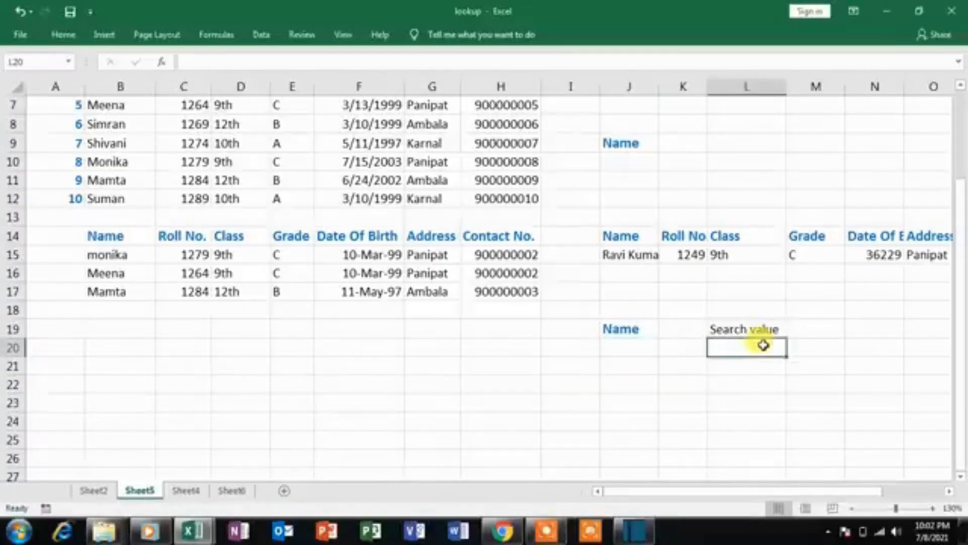
{"action": "type", "text": "="}
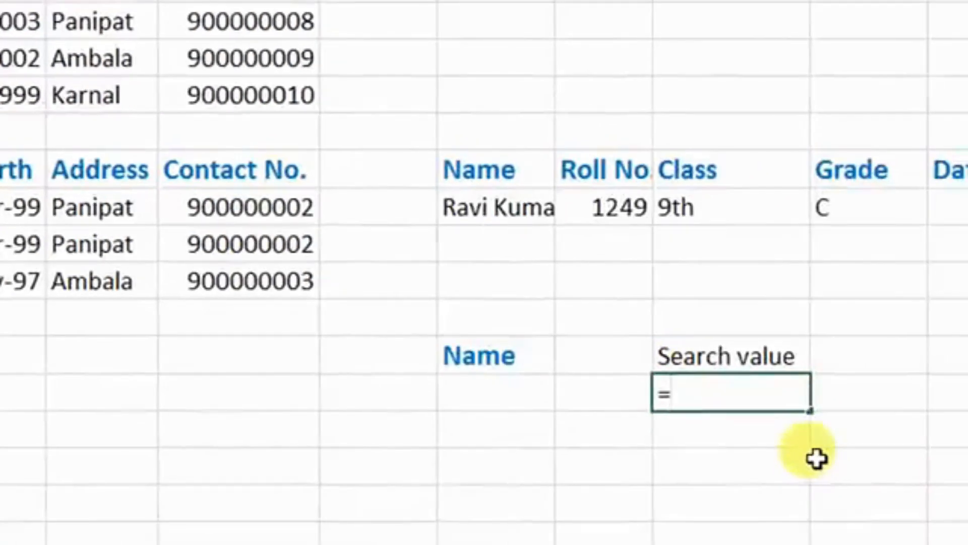
{"action": "type", "text": "vlookup"}
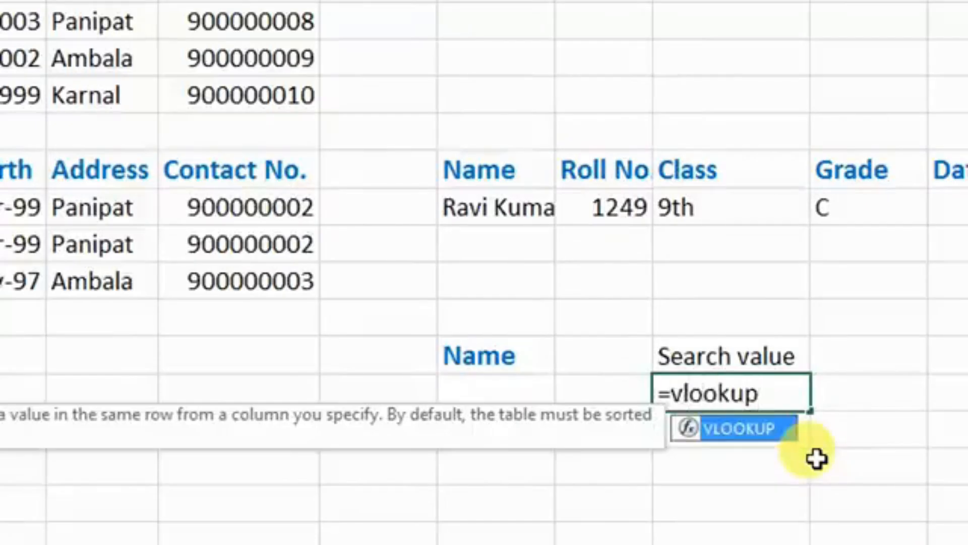
{"action": "type", "text": "("}
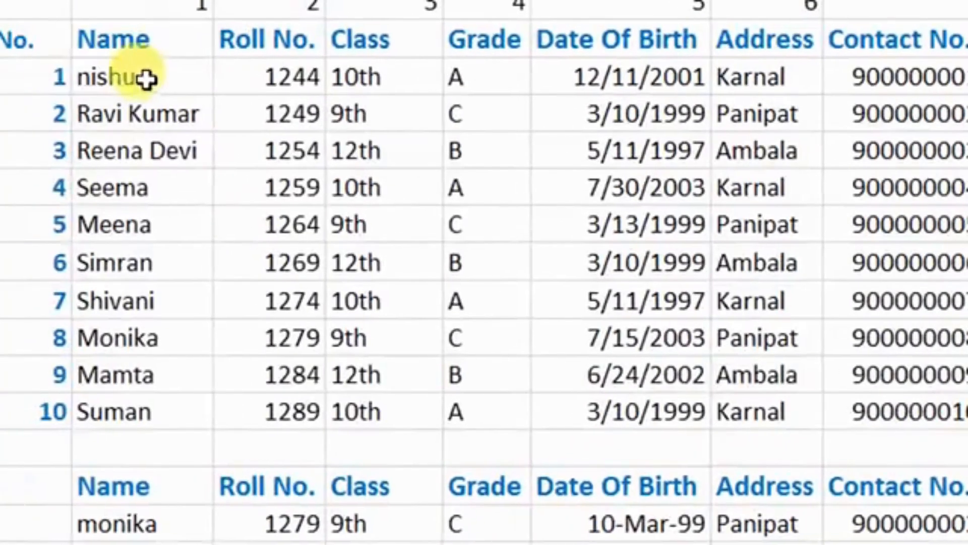
{"action": "left_click_drag", "start_coordinate": [146, 81], "coordinate": [851, 405]}
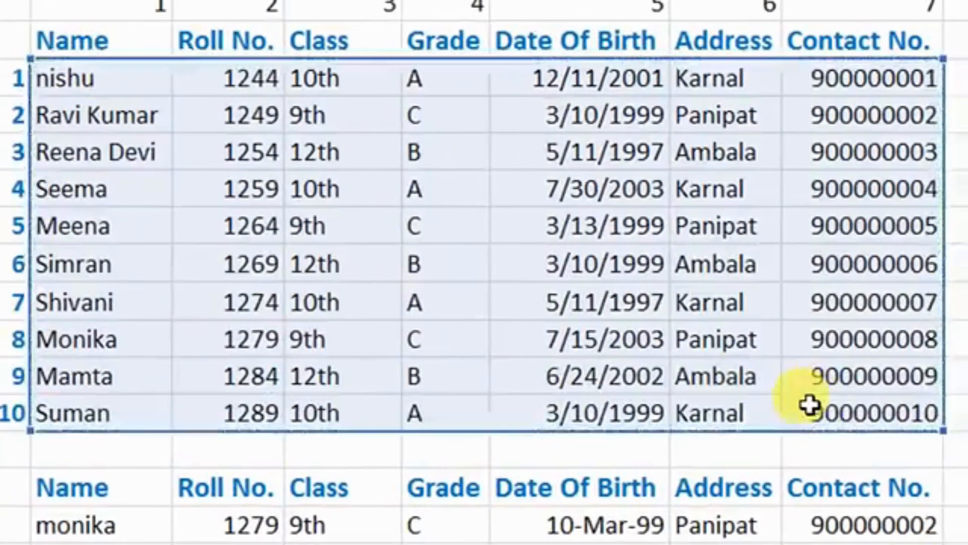
{"action": "key", "text": "Escape"}
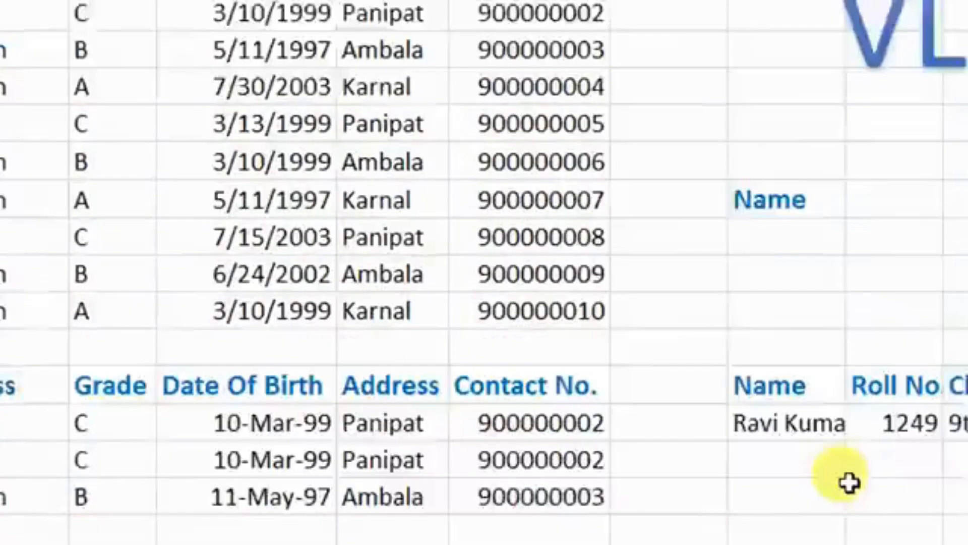
Step: Start a VLOOKUP formula in L20, below the Search value heading, with J20 as the lookup value
{"action": "scroll", "coordinate": [780, 441], "scroll_direction": "down", "scroll_amount": 1}
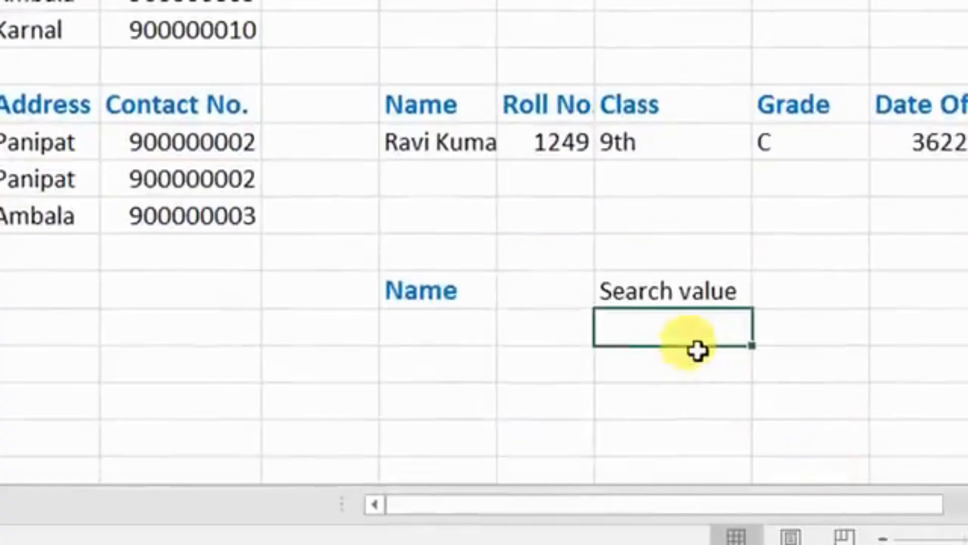
{"action": "scroll", "coordinate": [697, 350], "scroll_direction": "down", "scroll_amount": 1}
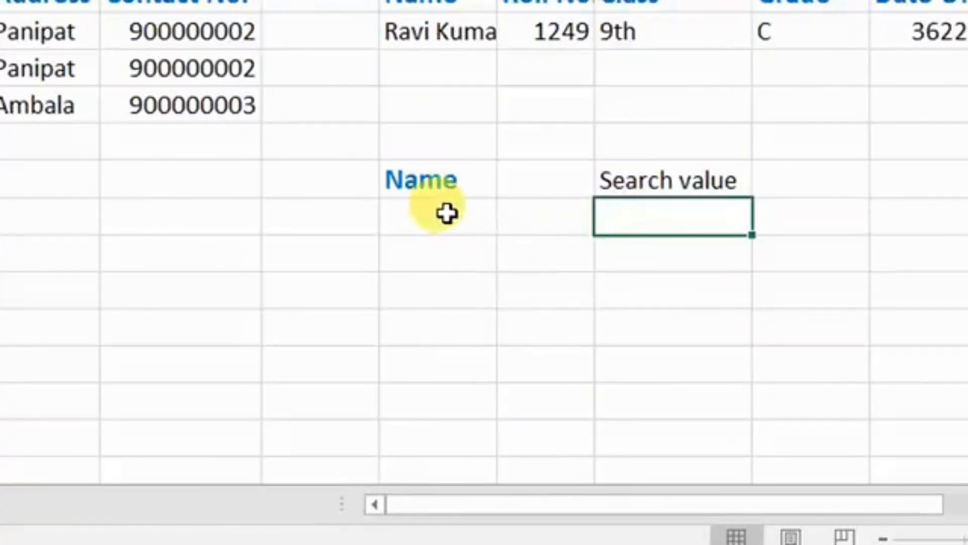
{"action": "type", "text": "="}
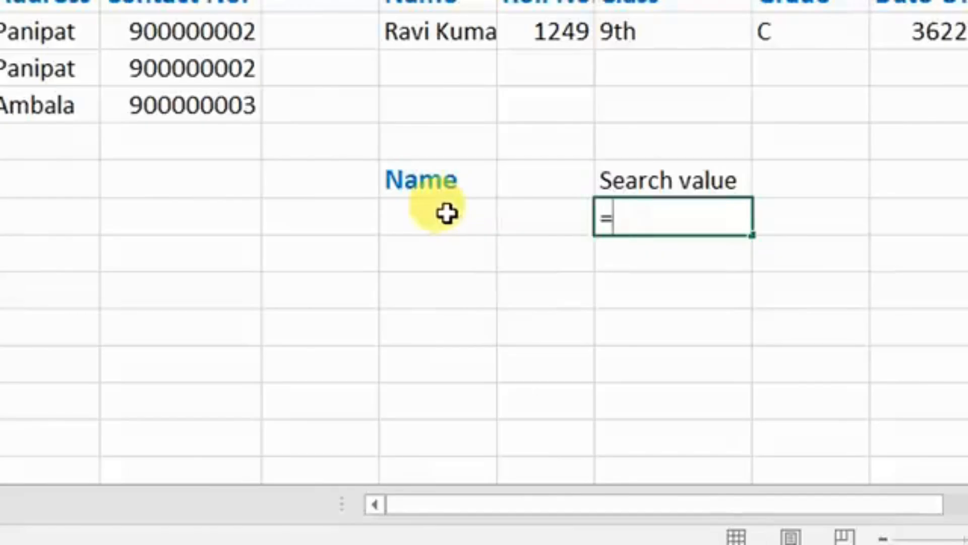
{"action": "type", "text": "vlookup"}
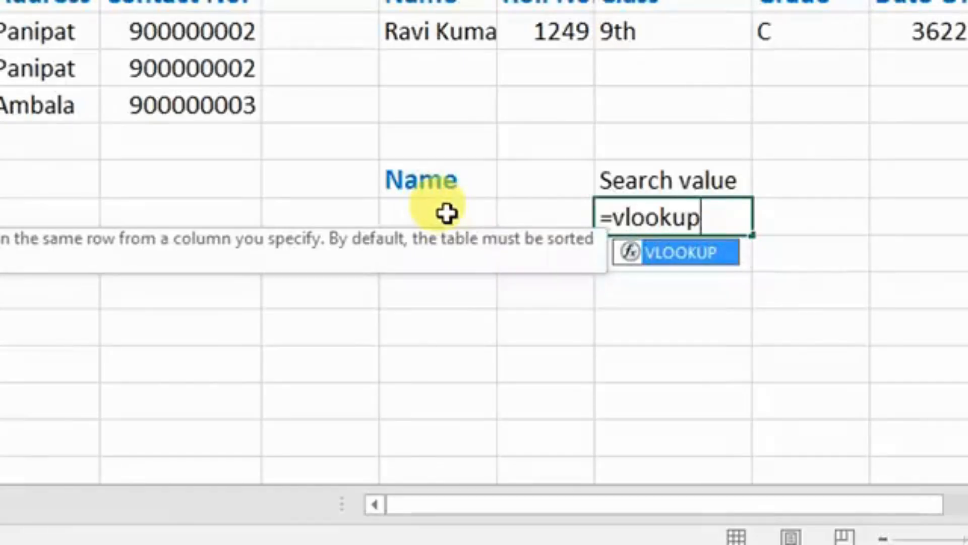
{"action": "type", "text": "("}
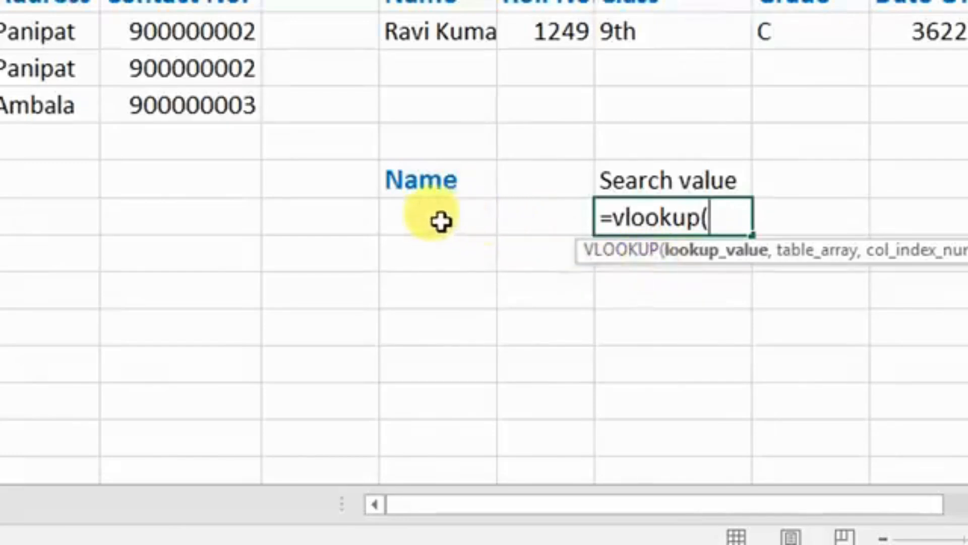
{"action": "left_click", "coordinate": [451, 218]}
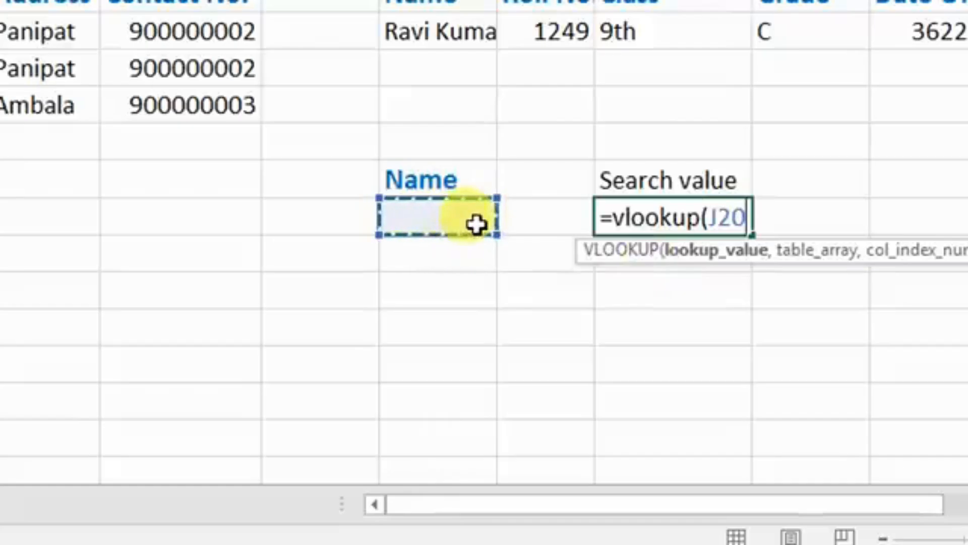
{"action": "type", "text": ","}
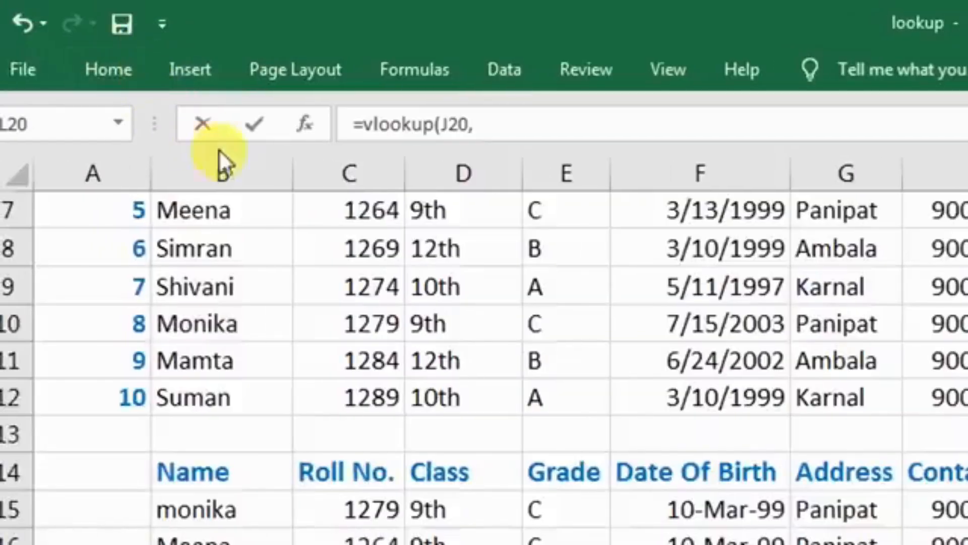
Step: Use the student data in B3:H12 as the table array of the L20 formula
{"action": "scroll", "coordinate": [220, 153], "scroll_direction": "up", "scroll_amount": 2}
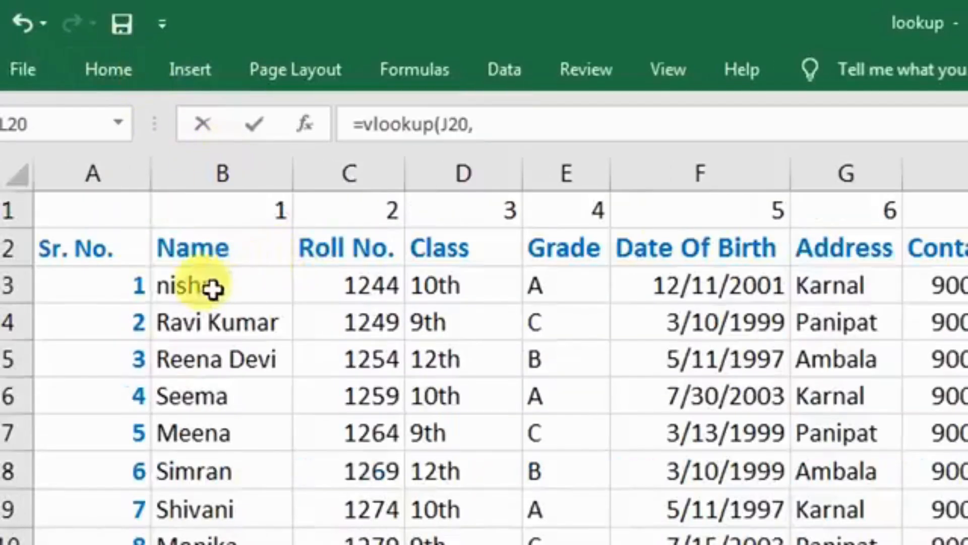
{"action": "left_click_drag", "start_coordinate": [212, 289], "coordinate": [431, 544]}
{"action": "left_click_drag", "start_coordinate": [431, 466], "coordinate": [955, 488]}
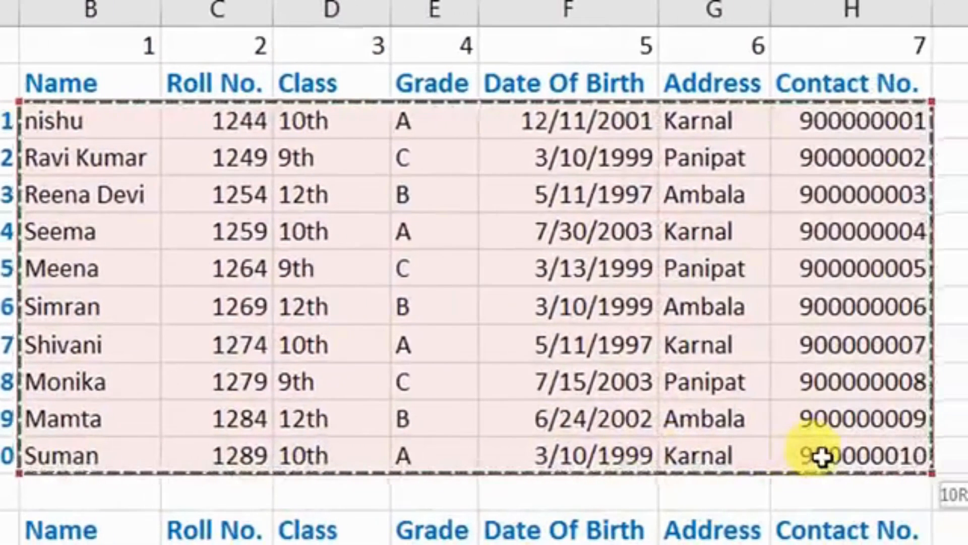
{"action": "left_click_drag", "start_coordinate": [822, 457], "coordinate": [925, 469]}
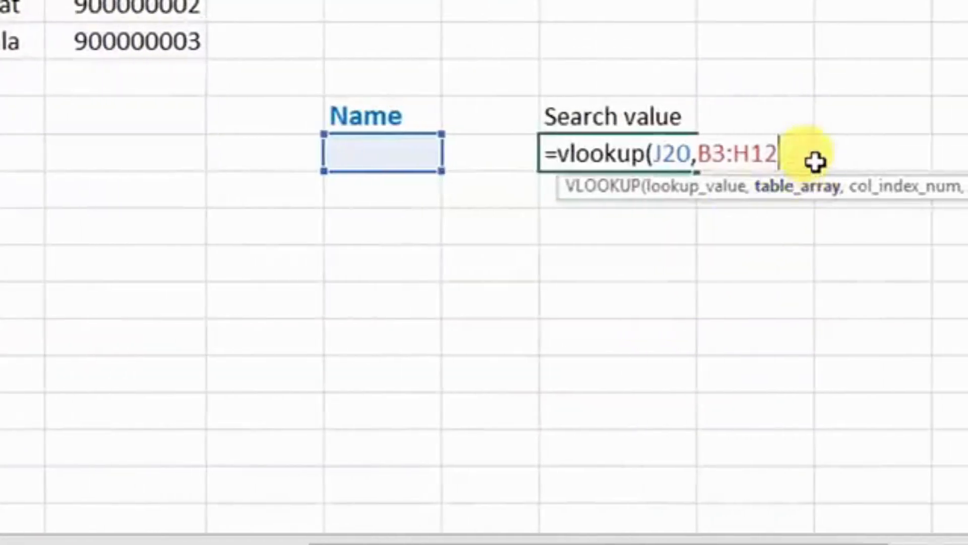
{"action": "type", "text": ","}
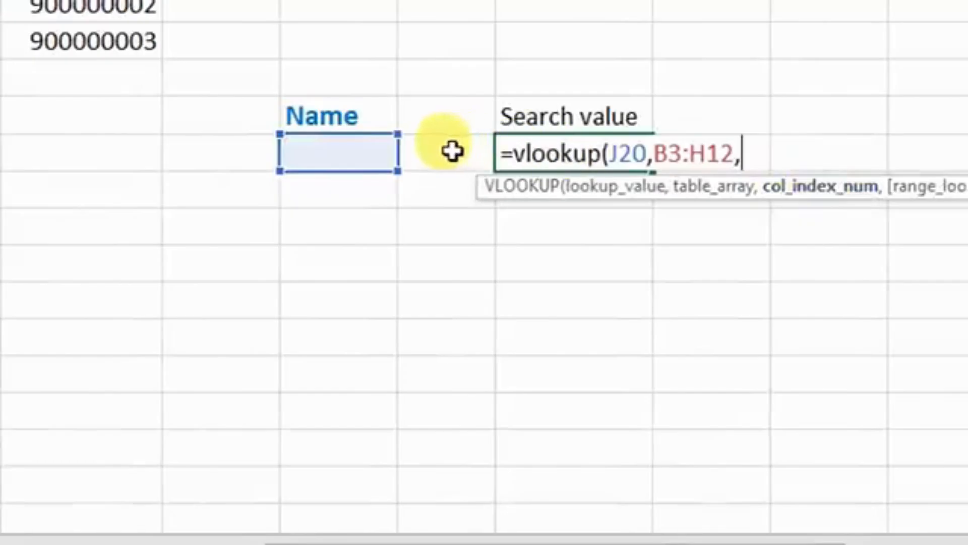
Step: Take the column index from K20, request a FALSE exact match and complete the L20 formula
{"action": "left_click", "coordinate": [452, 151]}
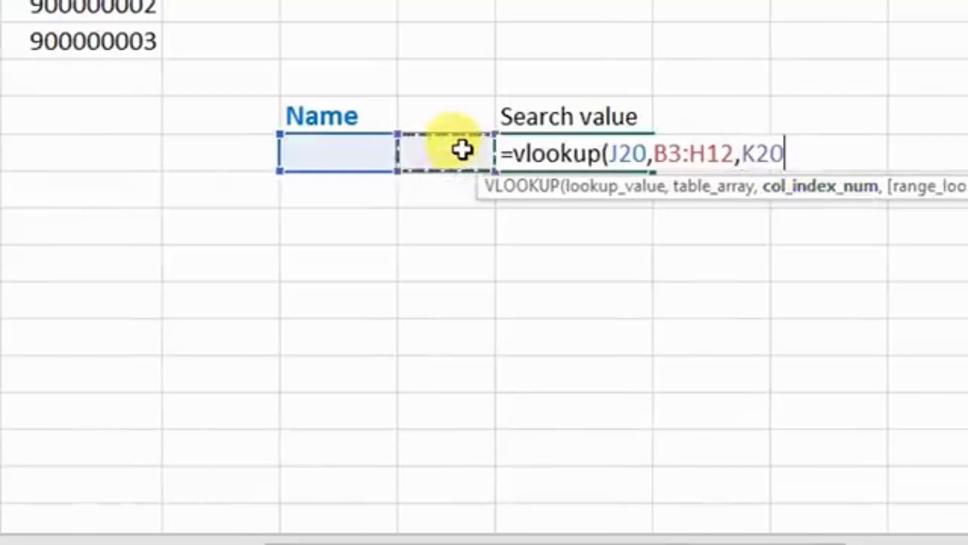
{"action": "type", "text": ","}
{"action": "key", "text": "Down"}
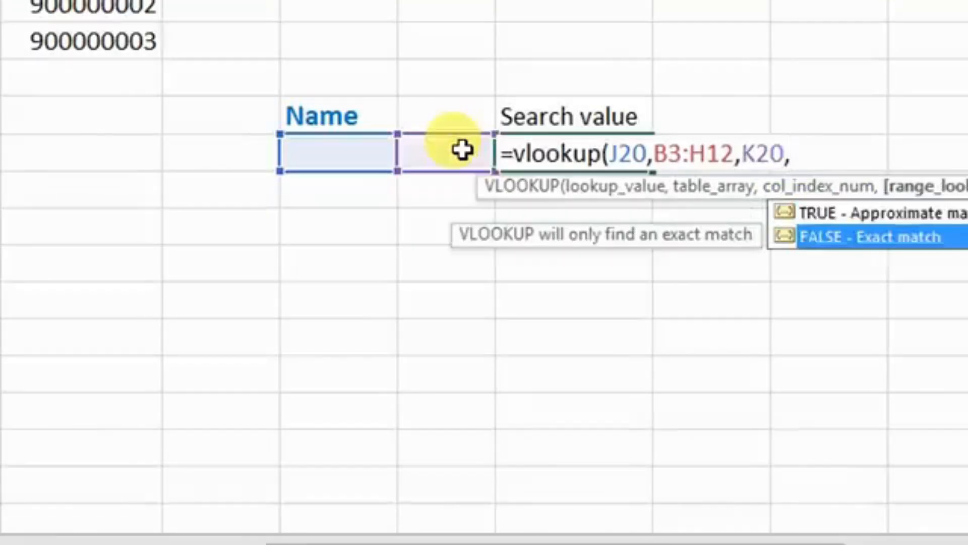
{"action": "key", "text": "Return"}
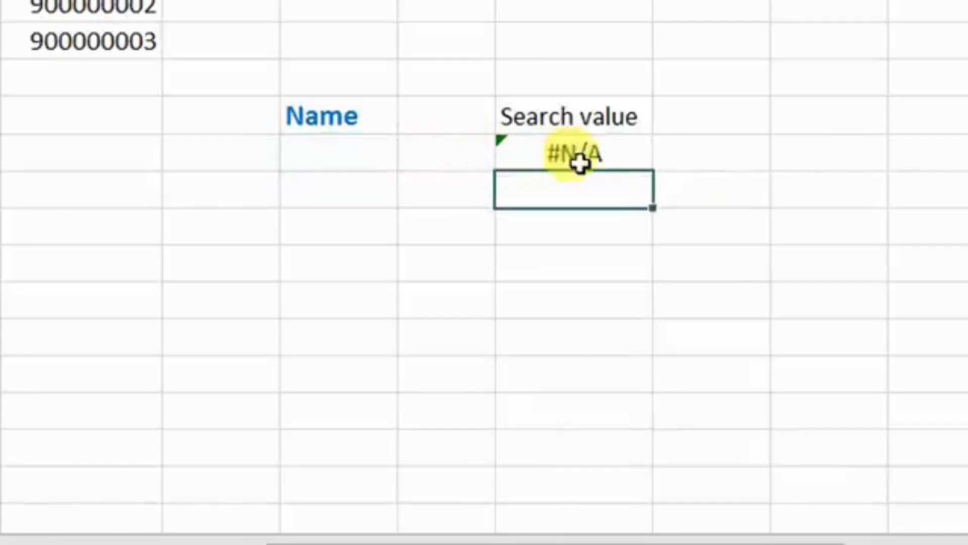
Step: Test the lookup by choosing the fourth name in the J20 list and column number 2 in K20
{"action": "left_click", "coordinate": [379, 150]}
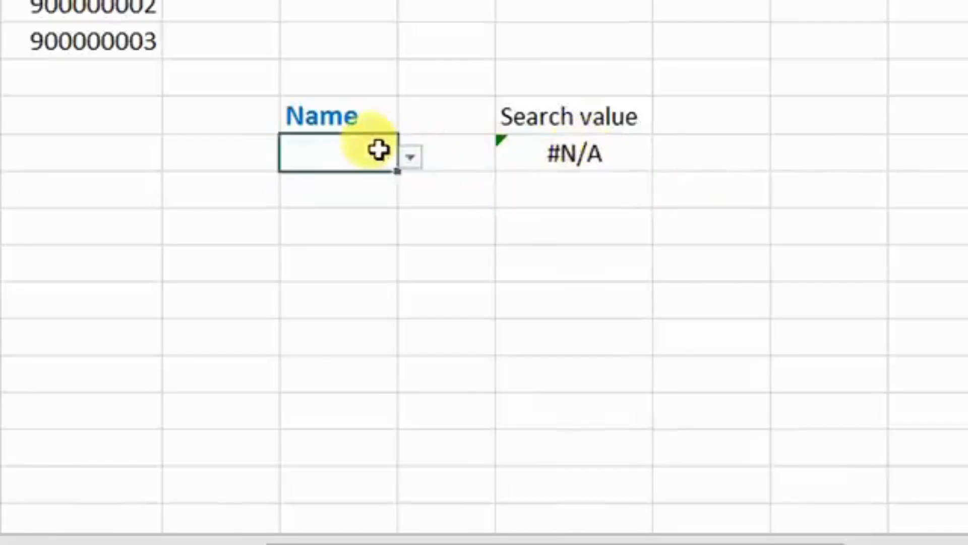
{"action": "left_click", "coordinate": [408, 156]}
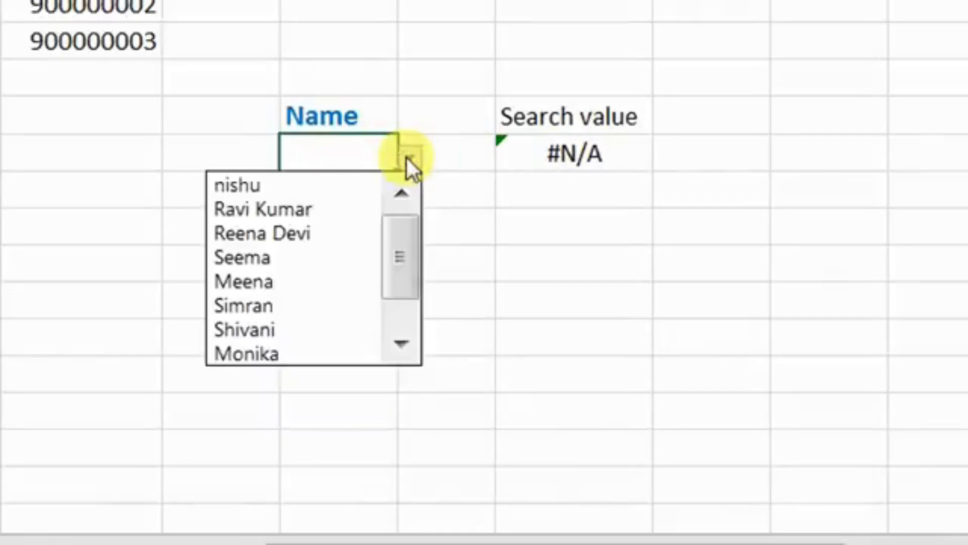
{"action": "left_click", "coordinate": [296, 258]}
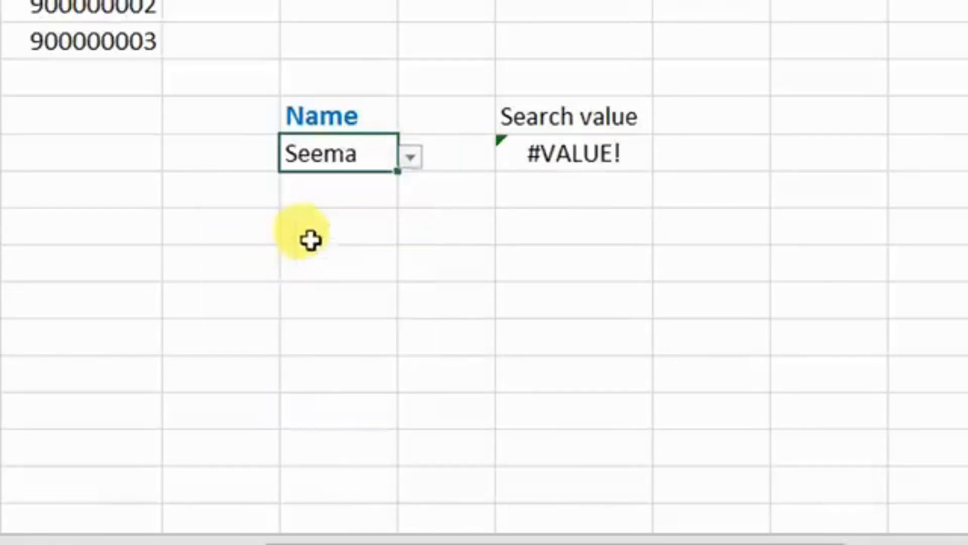
{"action": "left_click", "coordinate": [469, 153]}
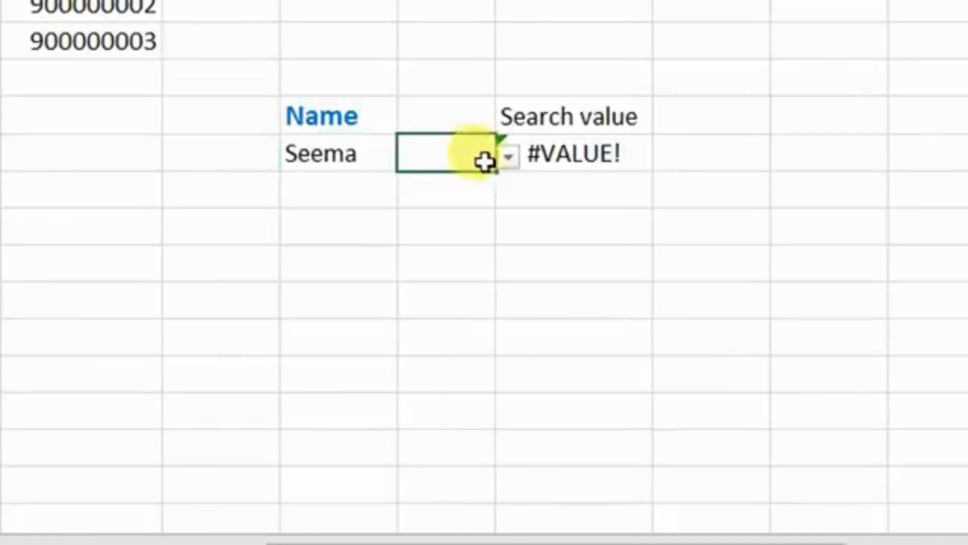
{"action": "left_click", "coordinate": [504, 162]}
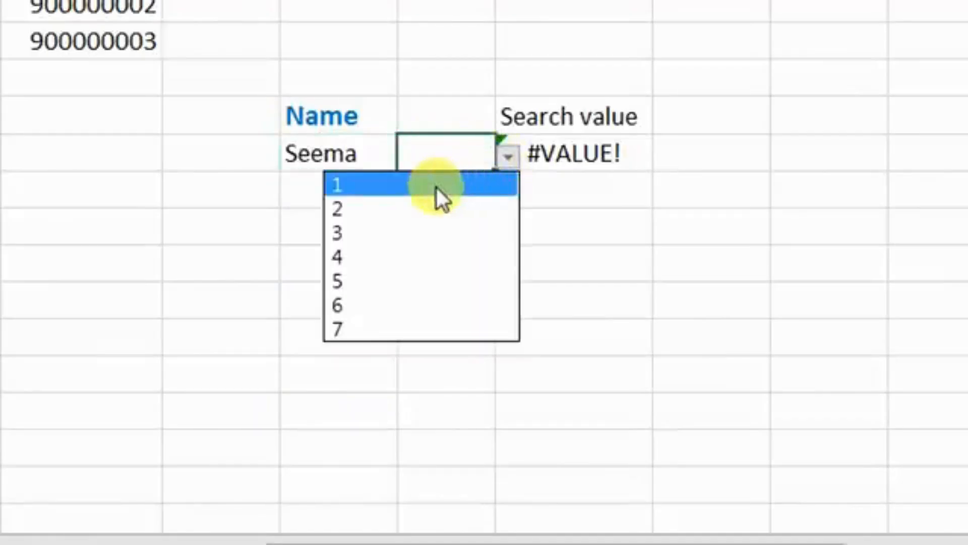
{"action": "left_click", "coordinate": [407, 214]}
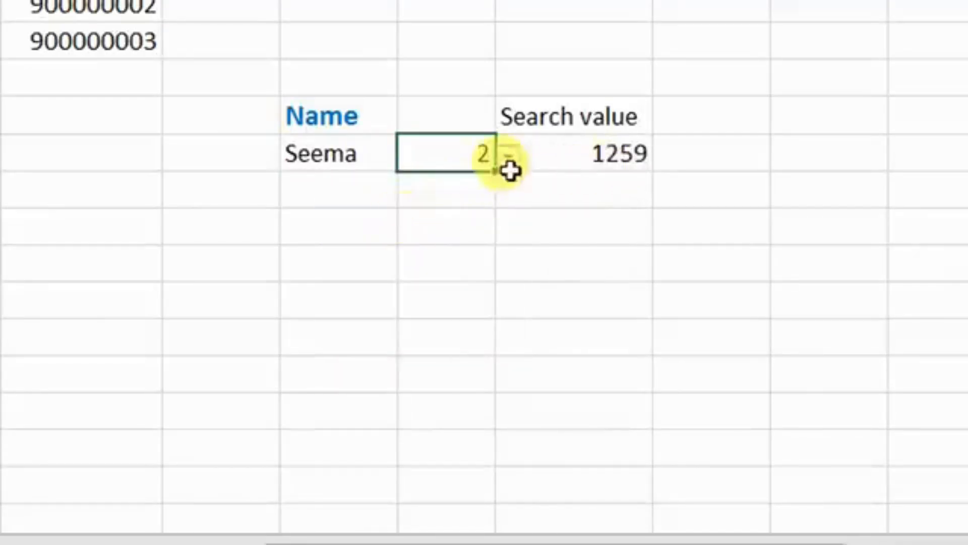
Step: Try column numbers 3, 5 and 7 in turn in K20 for the same student
{"action": "left_click", "coordinate": [510, 157]}
{"action": "left_click", "coordinate": [437, 232]}
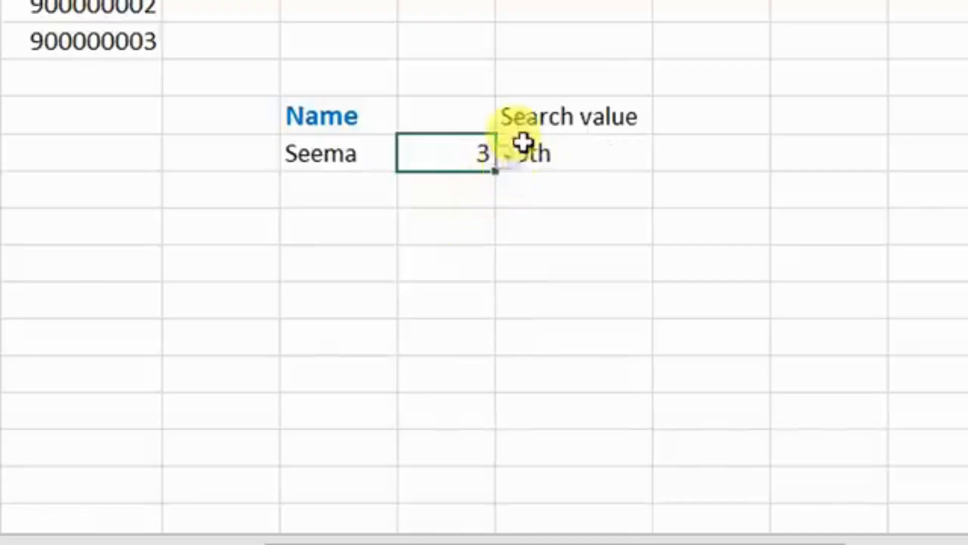
{"action": "left_click", "coordinate": [508, 156]}
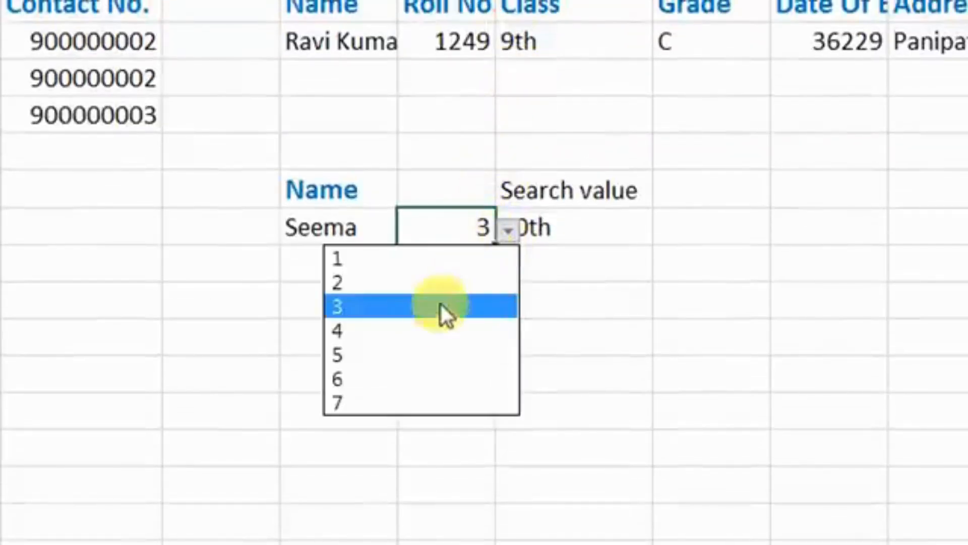
{"action": "left_click", "coordinate": [425, 355]}
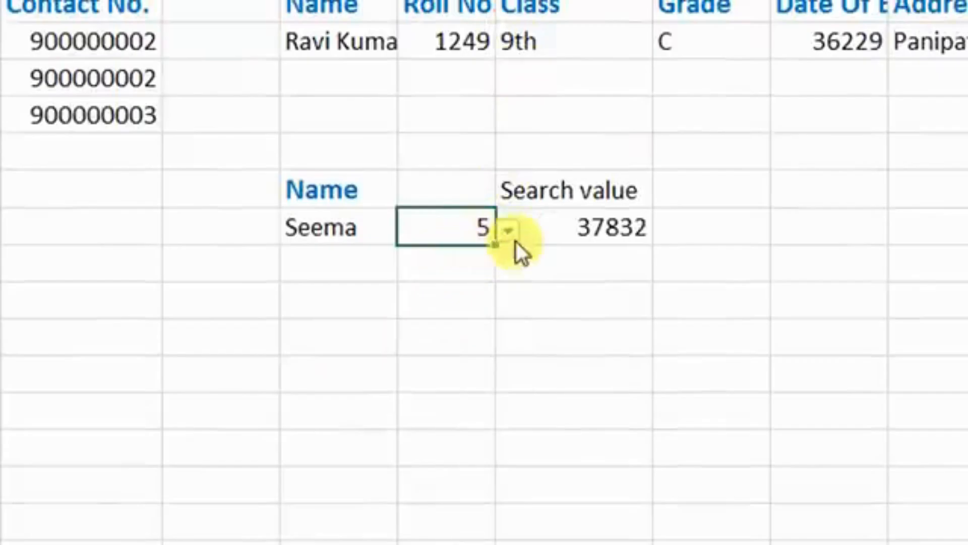
{"action": "left_click", "coordinate": [508, 233]}
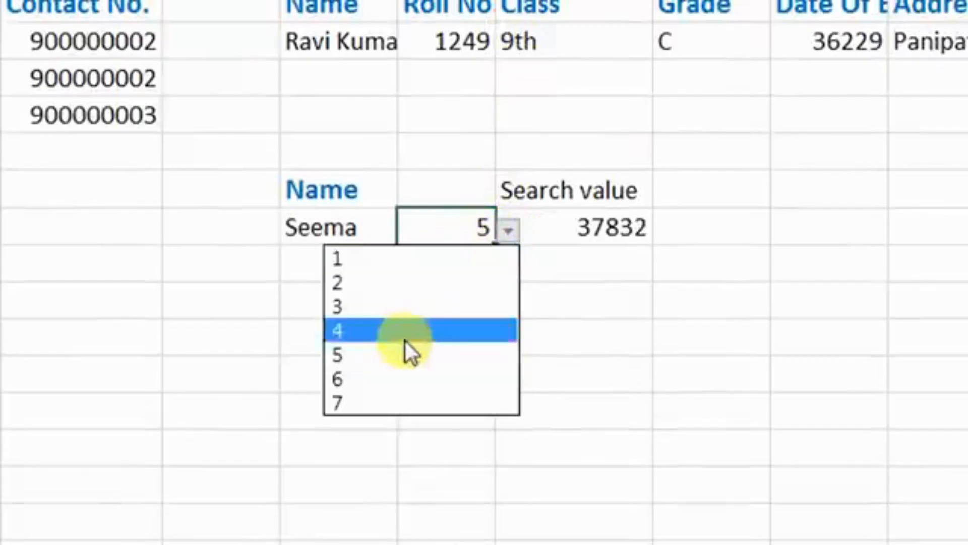
{"action": "left_click", "coordinate": [406, 399]}
{"action": "left_click", "coordinate": [578, 313]}
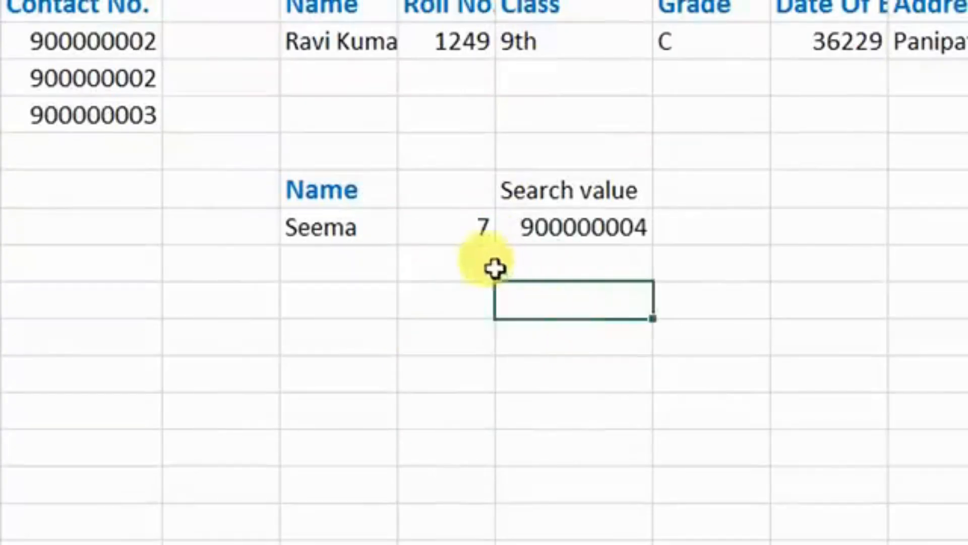
Step: Switch the name in J20 to the seventh entry of its list and finally to the ninth
{"action": "left_click", "coordinate": [340, 231]}
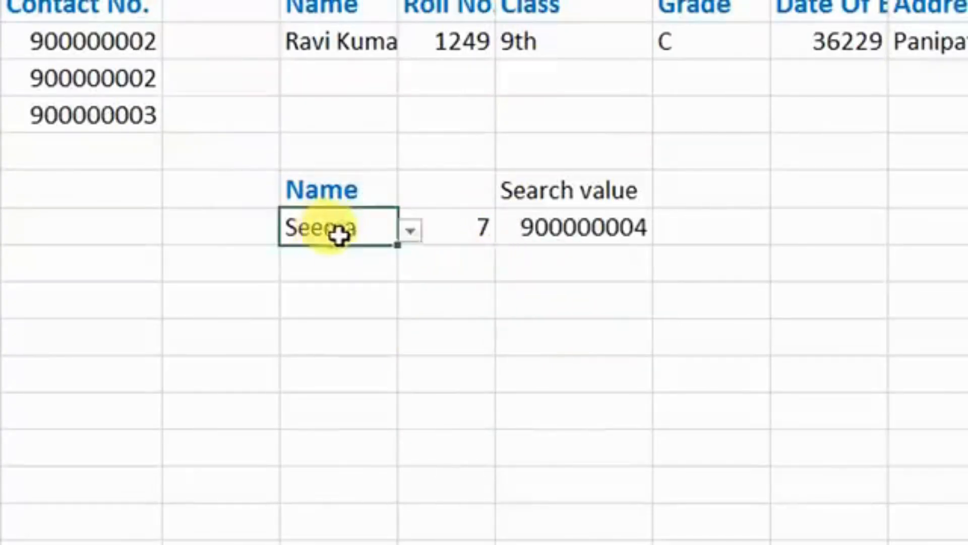
{"action": "left_click", "coordinate": [409, 233]}
{"action": "left_click", "coordinate": [318, 367]}
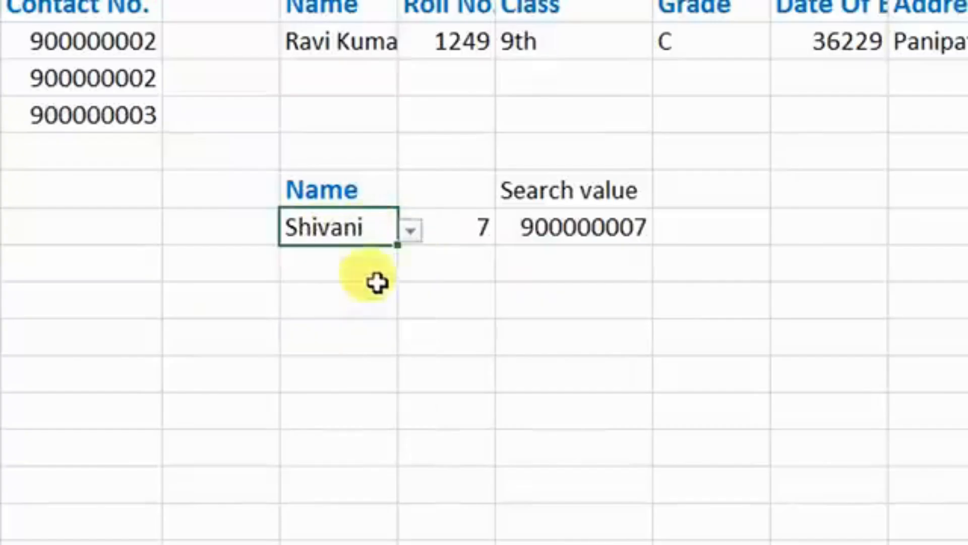
{"action": "left_click", "coordinate": [409, 233]}
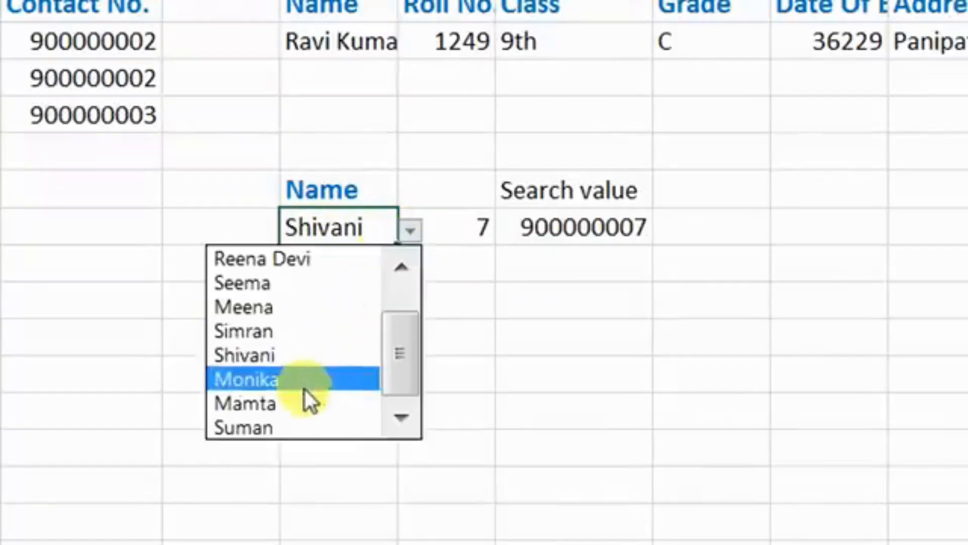
{"action": "left_click", "coordinate": [308, 401]}
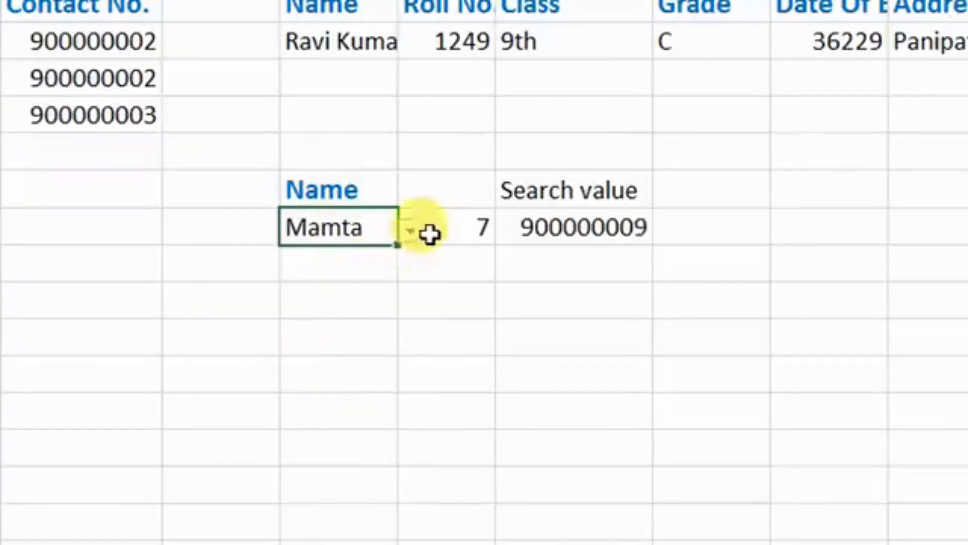
Step: Change the column number in K20 to 5 and finally to 3 for the chosen student
{"action": "left_click", "coordinate": [445, 228]}
{"action": "key", "text": "Delete"}
{"action": "left_click", "coordinate": [503, 234]}
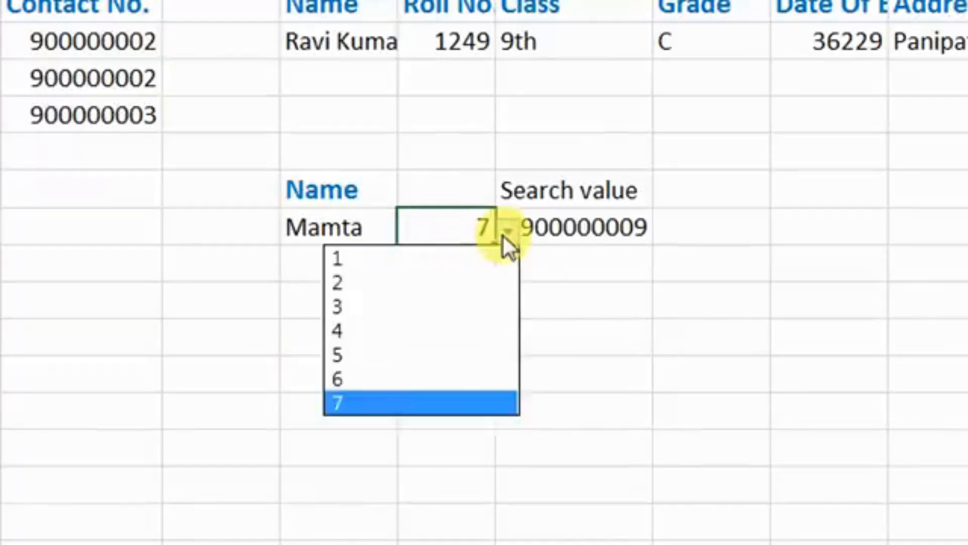
{"action": "left_click", "coordinate": [380, 354]}
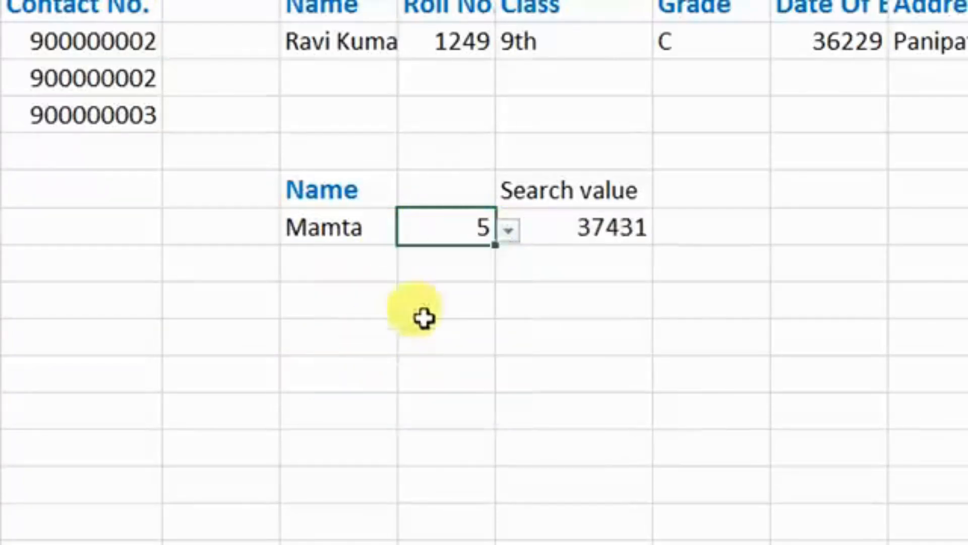
{"action": "left_click", "coordinate": [517, 237]}
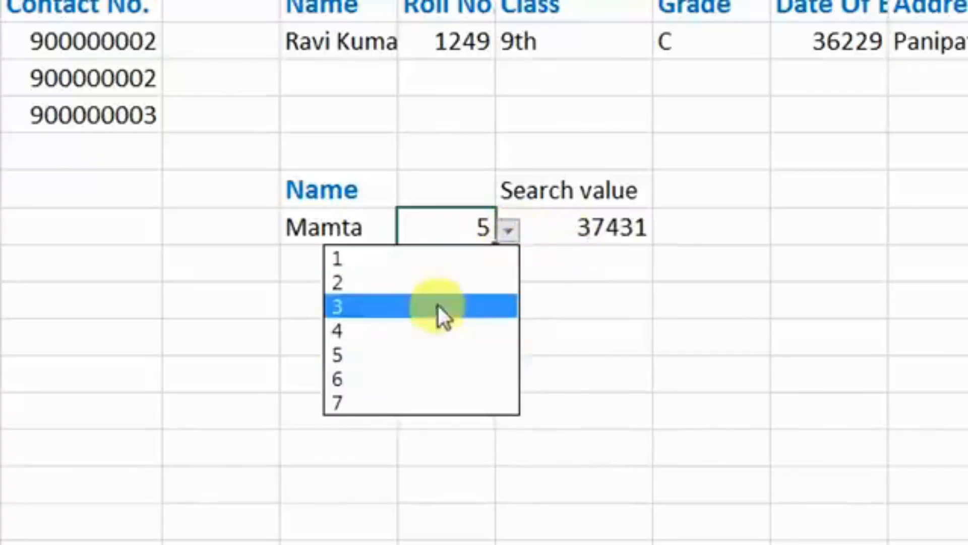
{"action": "left_click", "coordinate": [429, 311]}
{"action": "left_click", "coordinate": [623, 316]}
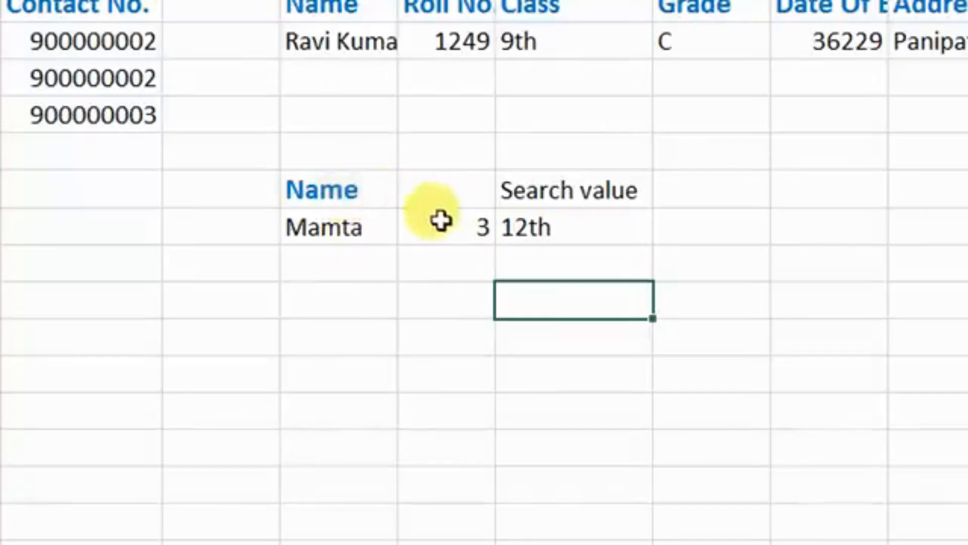
Step: Check the name drop-down in J20 again, keeping the ninth name selected
{"action": "left_click", "coordinate": [339, 221]}
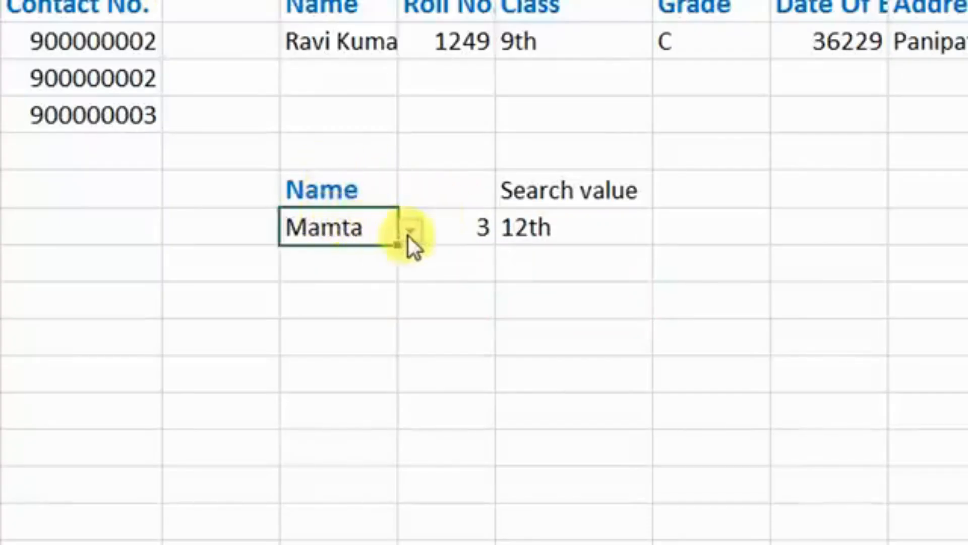
{"action": "left_click", "coordinate": [410, 232]}
{"action": "left_click", "coordinate": [309, 408]}
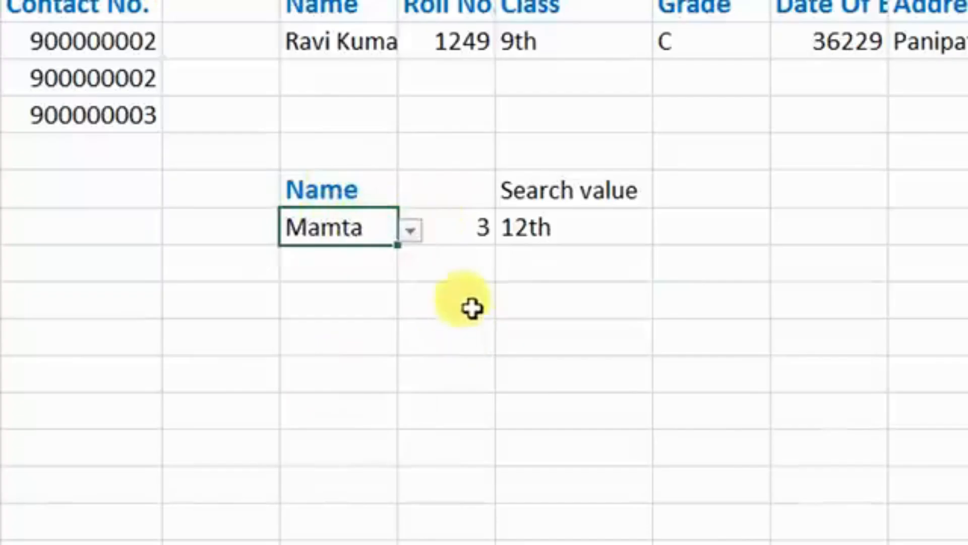
Step: Set the column number in K20 to 2 for the selected student
{"action": "left_click", "coordinate": [421, 236]}
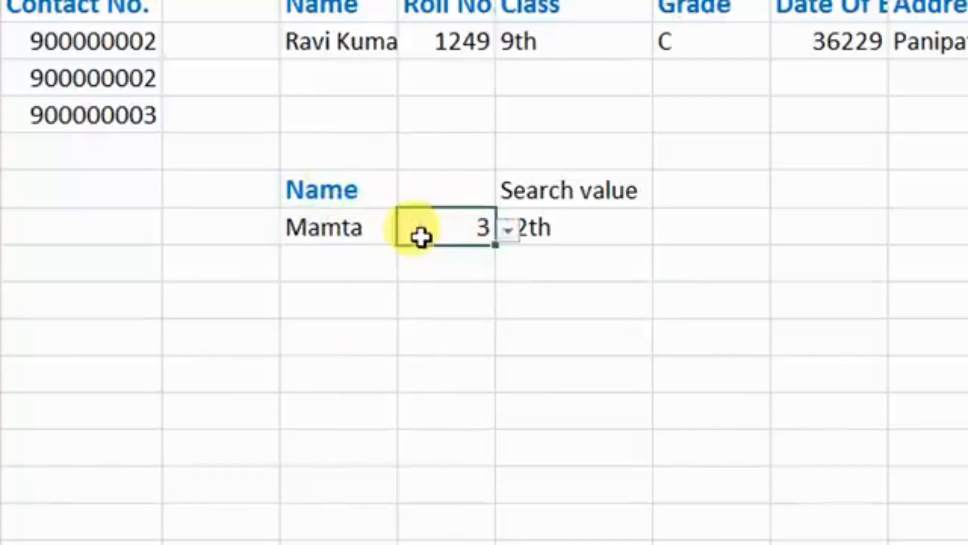
{"action": "left_click", "coordinate": [508, 235]}
{"action": "key", "text": "Escape"}
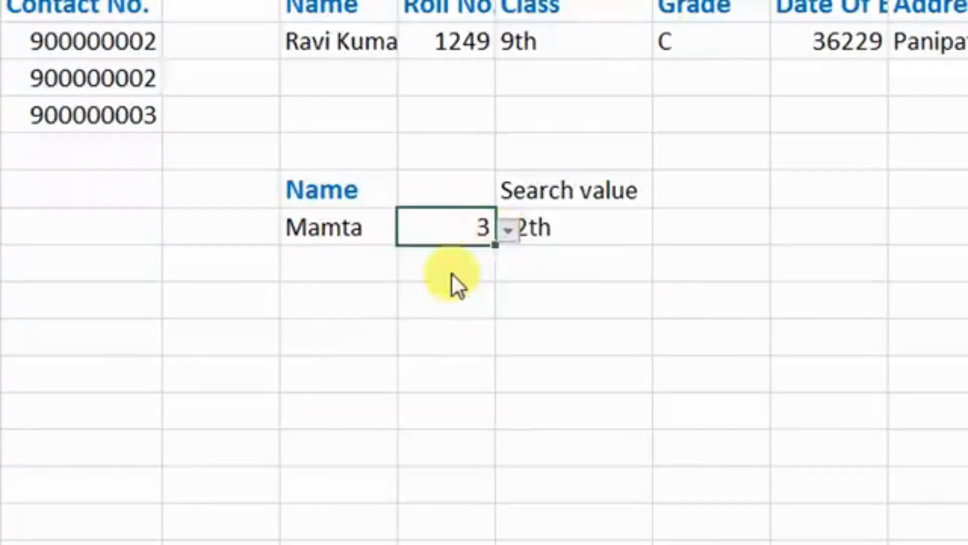
{"action": "type", "text": "2"}
{"action": "left_click", "coordinate": [614, 282]}
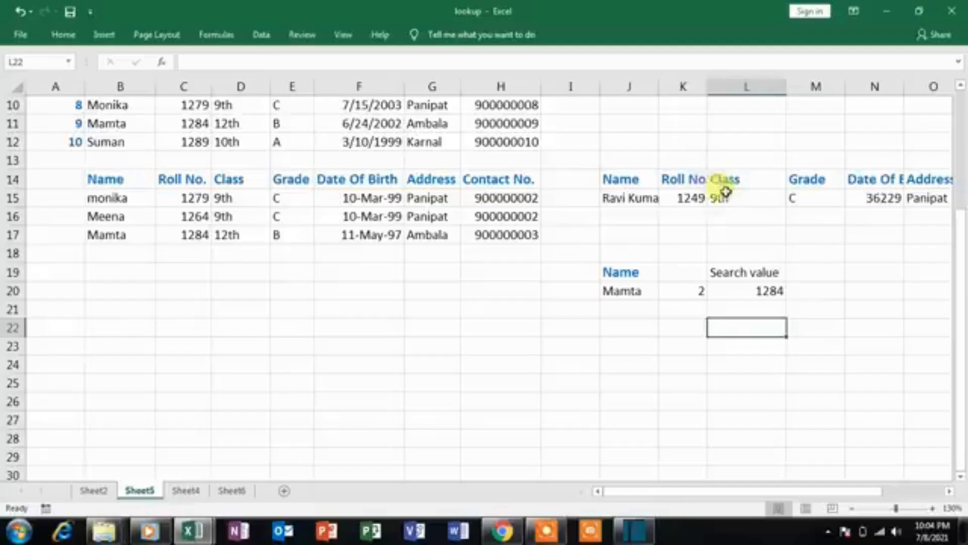
Step: Copy the header row B14:H14 from Sheet5 into Sheet4 starting at B5
{"action": "scroll", "coordinate": [725, 190], "scroll_direction": "up", "scroll_amount": 3}
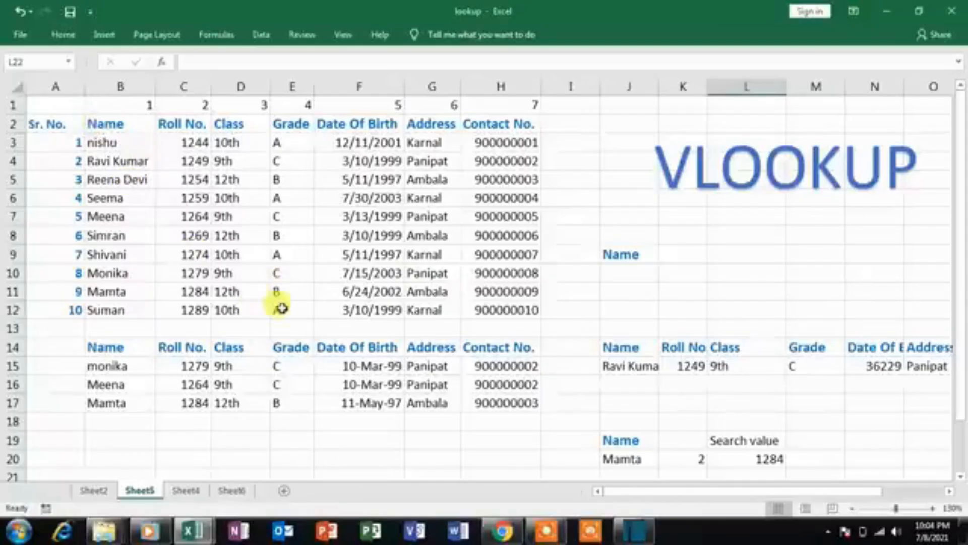
{"action": "left_click", "coordinate": [196, 492]}
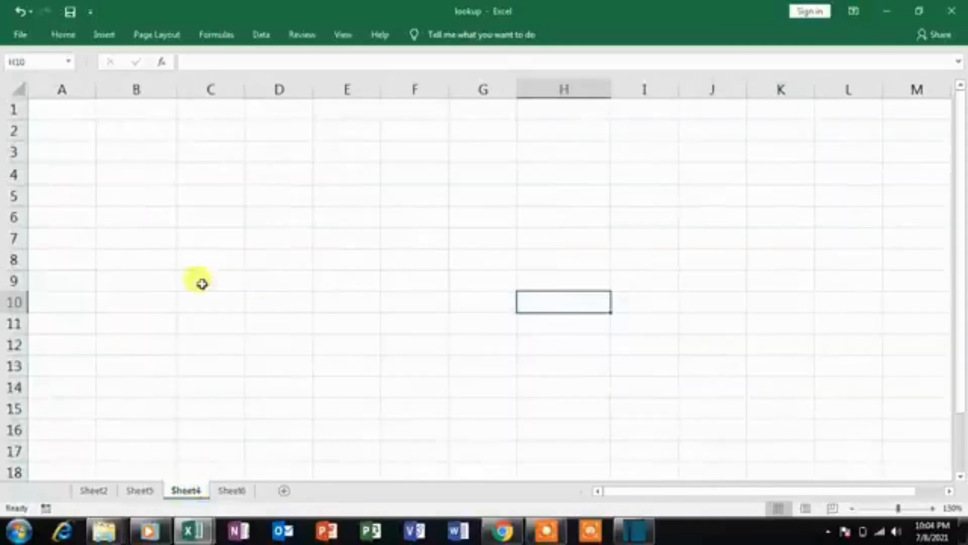
{"action": "left_click", "coordinate": [137, 492]}
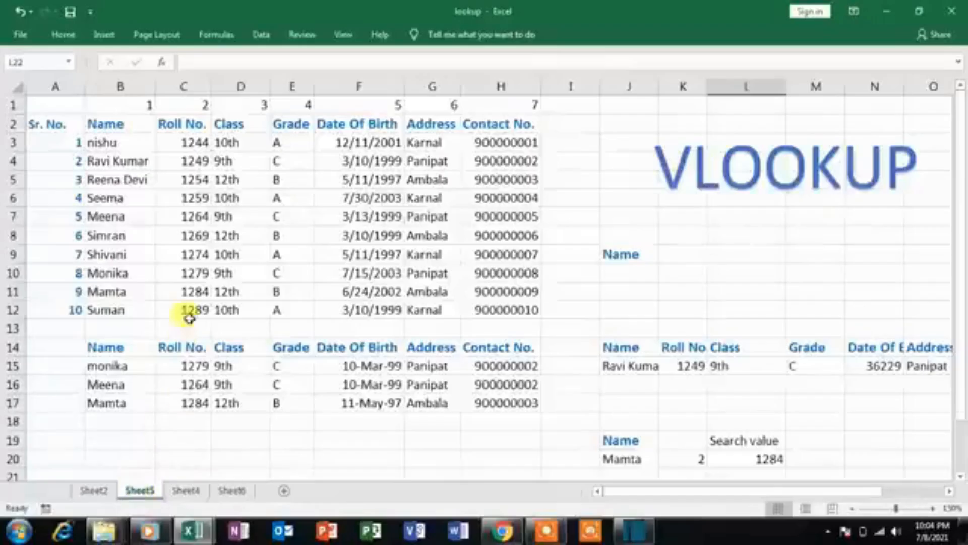
{"action": "left_click_drag", "start_coordinate": [108, 347], "coordinate": [508, 347]}
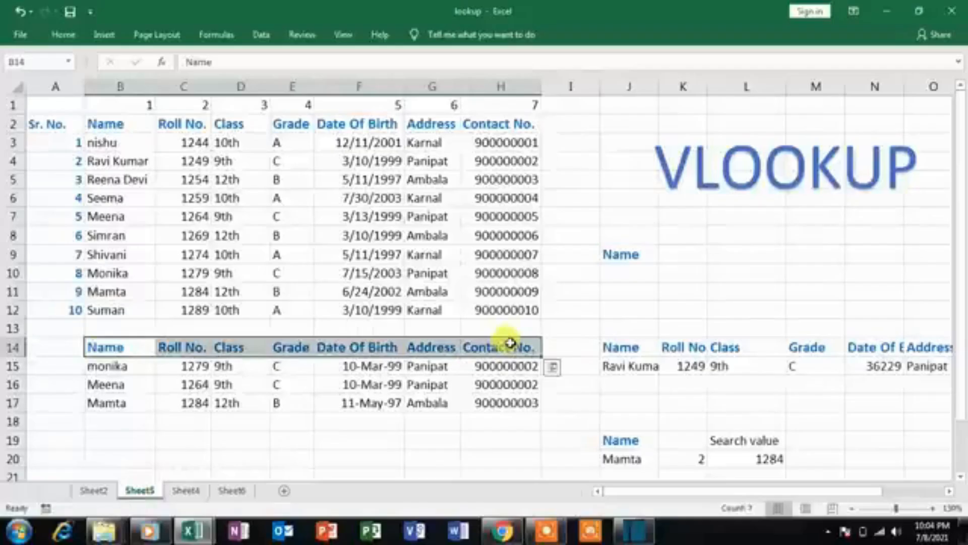
{"action": "key", "text": "ctrl+c"}
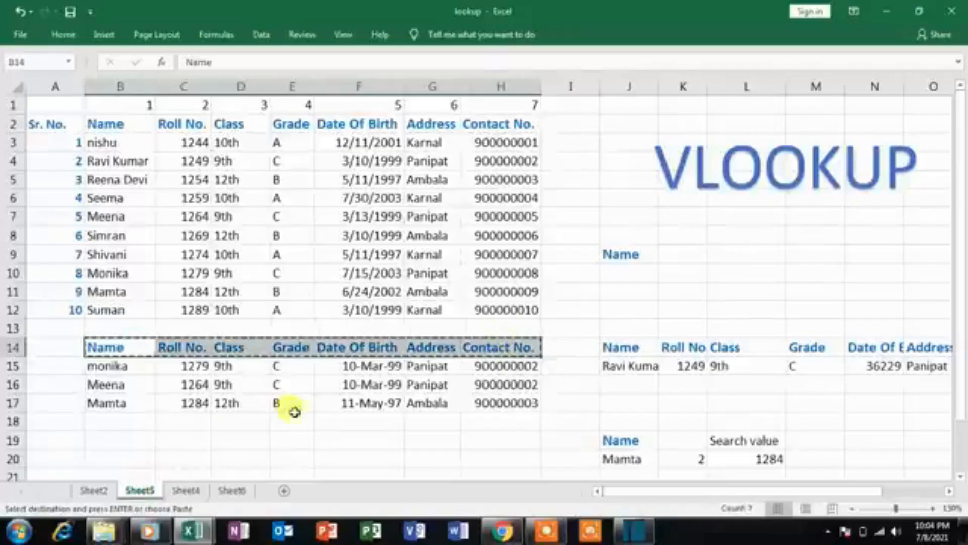
{"action": "left_click", "coordinate": [186, 491]}
{"action": "left_click", "coordinate": [171, 195]}
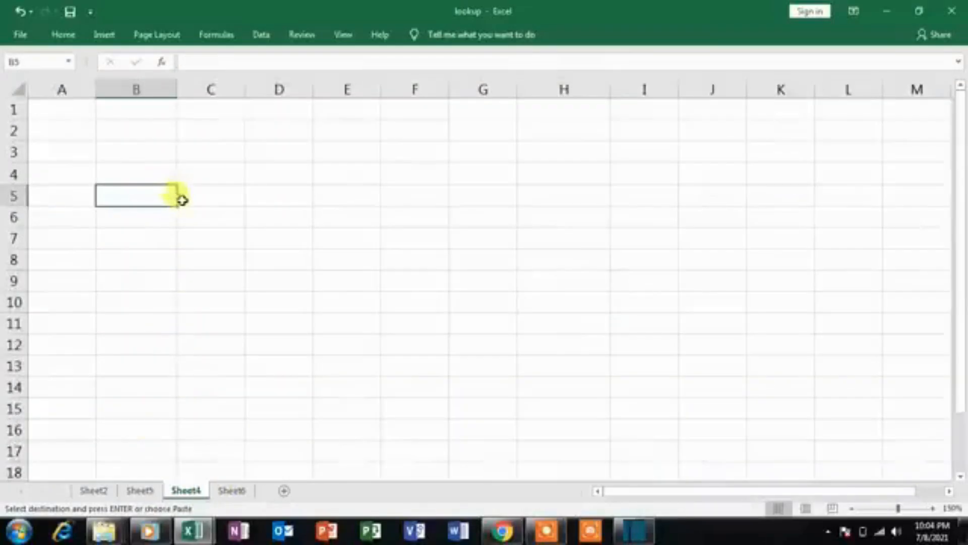
{"action": "key", "text": "ctrl+v"}
{"action": "left_click", "coordinate": [231, 302]}
{"action": "left_click", "coordinate": [126, 220]}
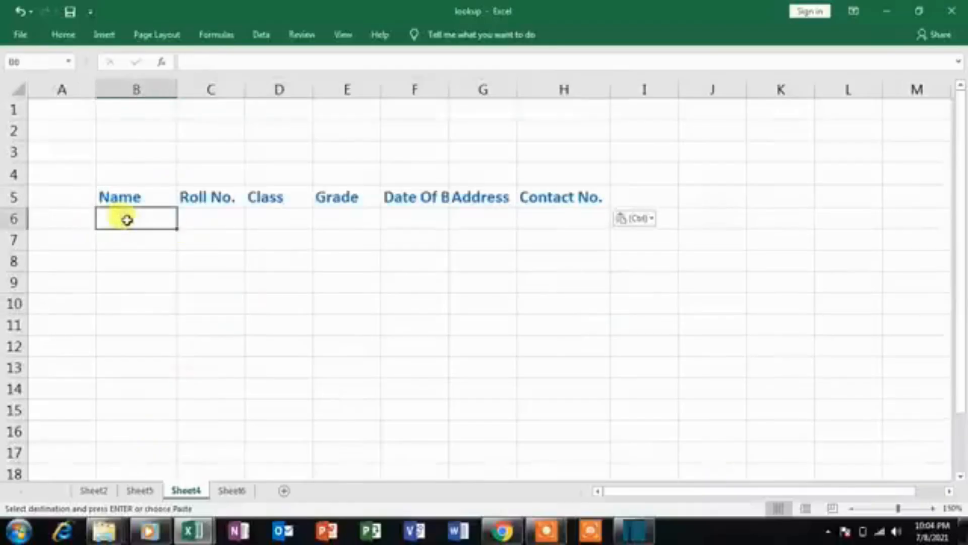
Step: Copy the three student names in Sheet5 B15:B17 to Sheet4 starting at B6, and end copy mode on Sheet5
{"action": "left_click", "coordinate": [139, 490]}
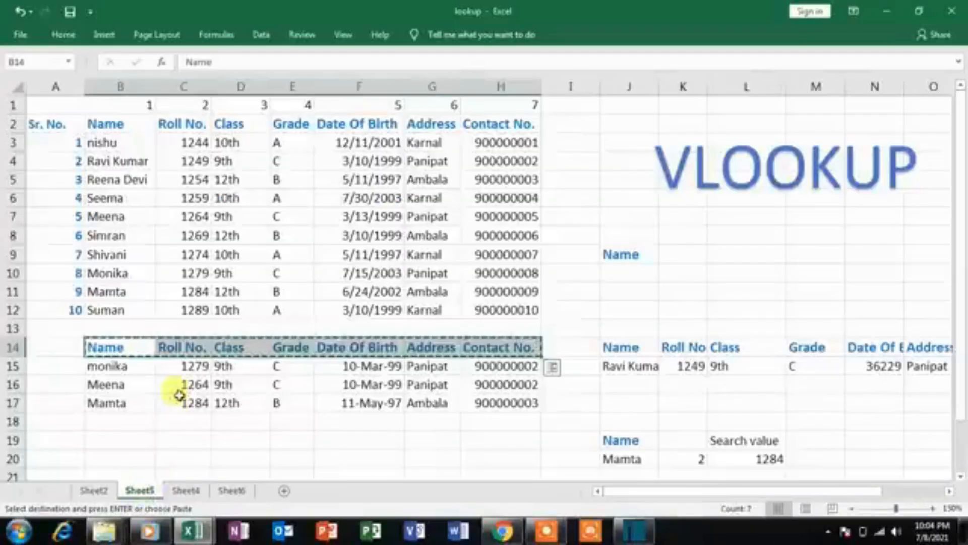
{"action": "left_click_drag", "start_coordinate": [120, 367], "coordinate": [124, 402]}
{"action": "key", "text": "ctrl+c"}
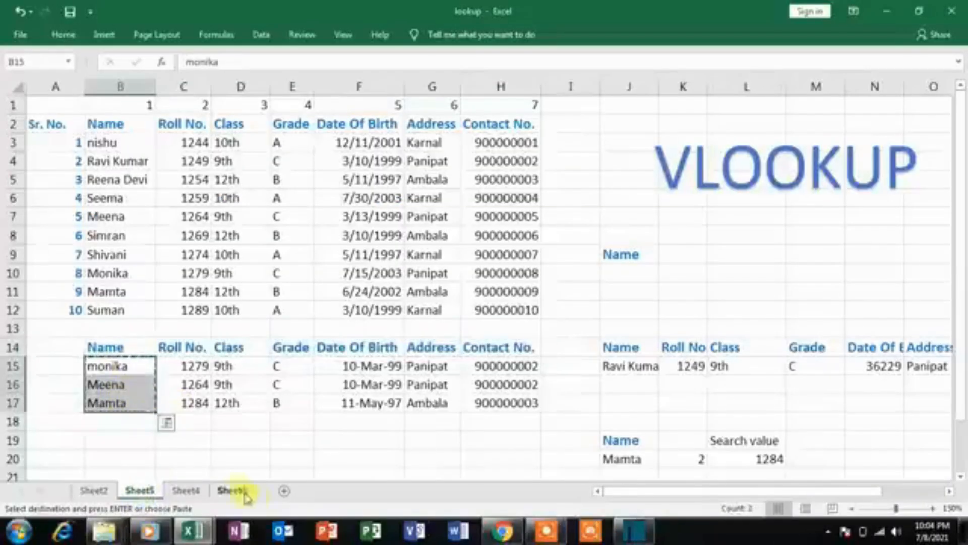
{"action": "left_click", "coordinate": [239, 494]}
{"action": "left_click", "coordinate": [136, 370]}
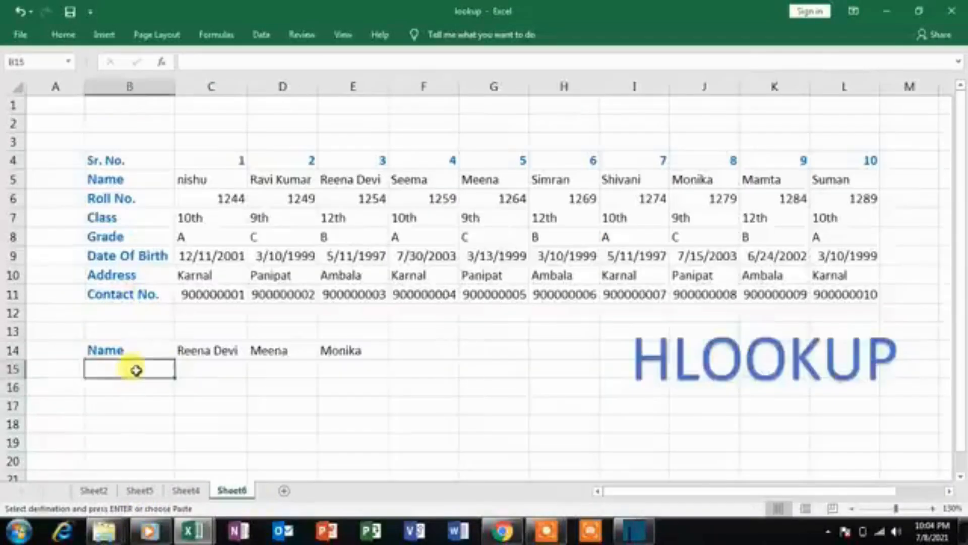
{"action": "left_click", "coordinate": [186, 490]}
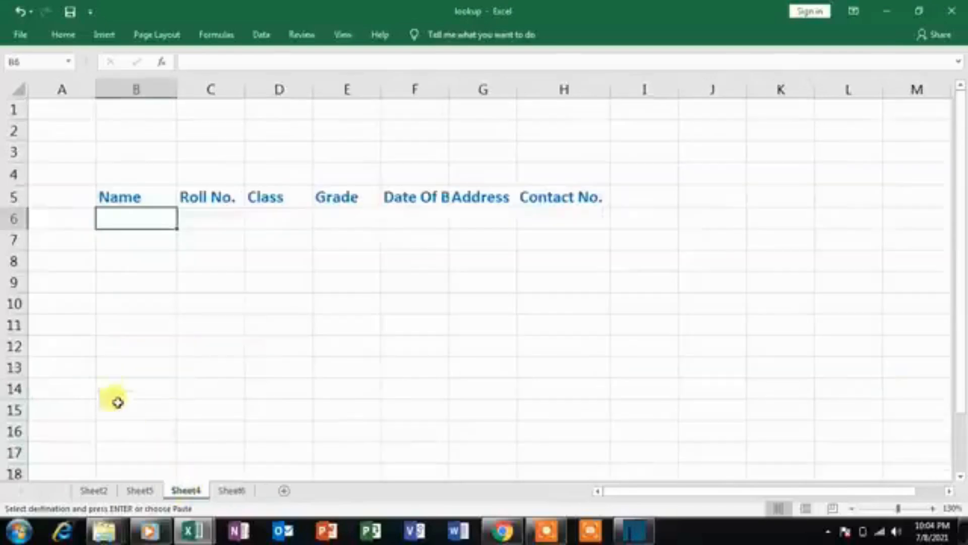
{"action": "key", "text": "ctrl+v"}
{"action": "left_click", "coordinate": [353, 322]}
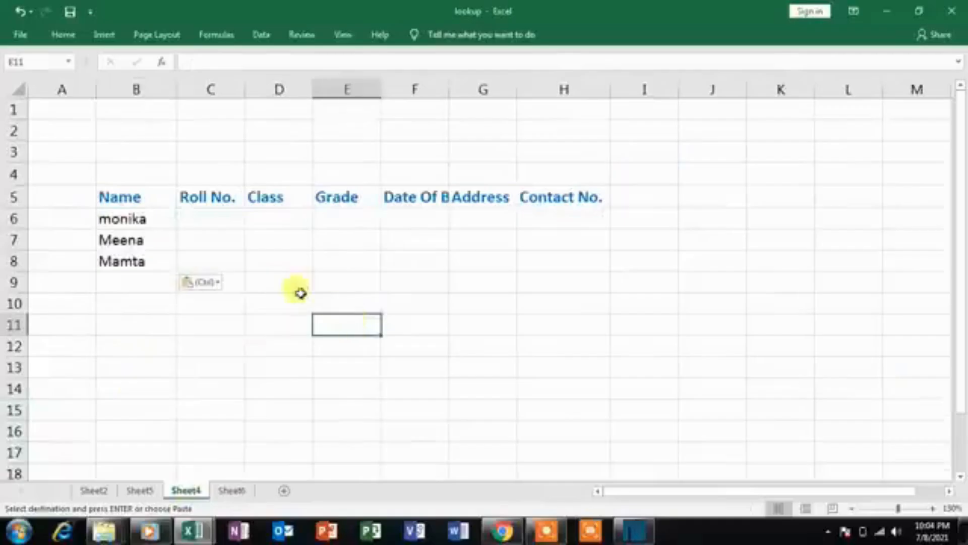
{"action": "left_click", "coordinate": [222, 220]}
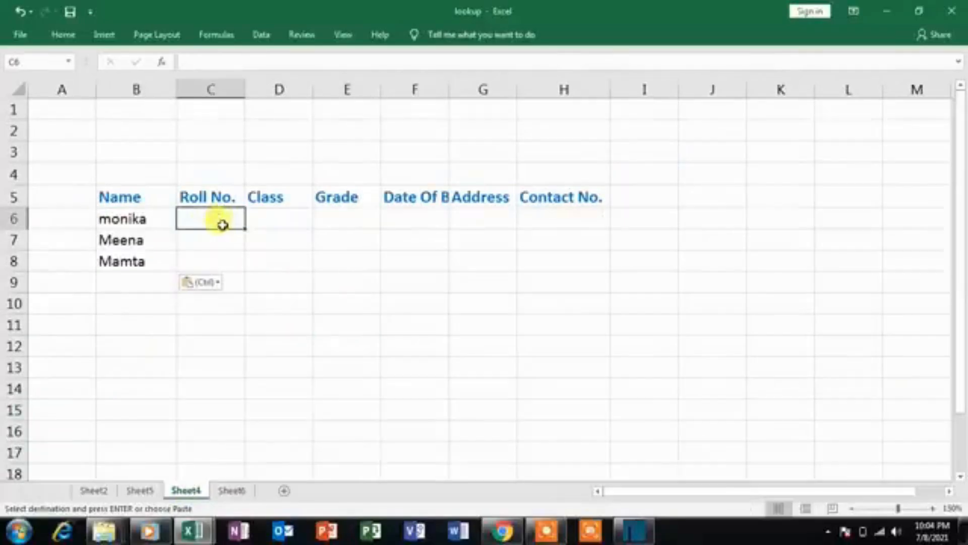
{"action": "left_click", "coordinate": [144, 493]}
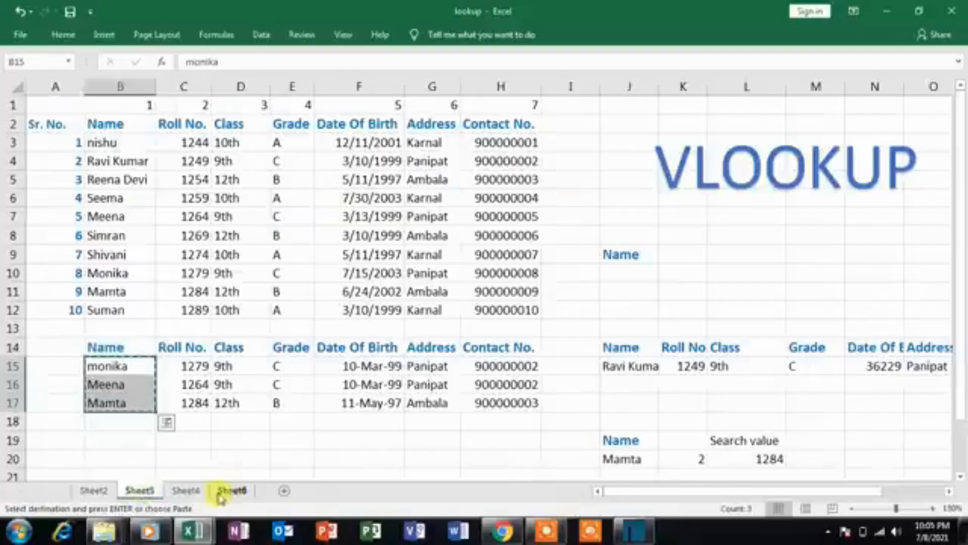
{"action": "key", "text": "Escape"}
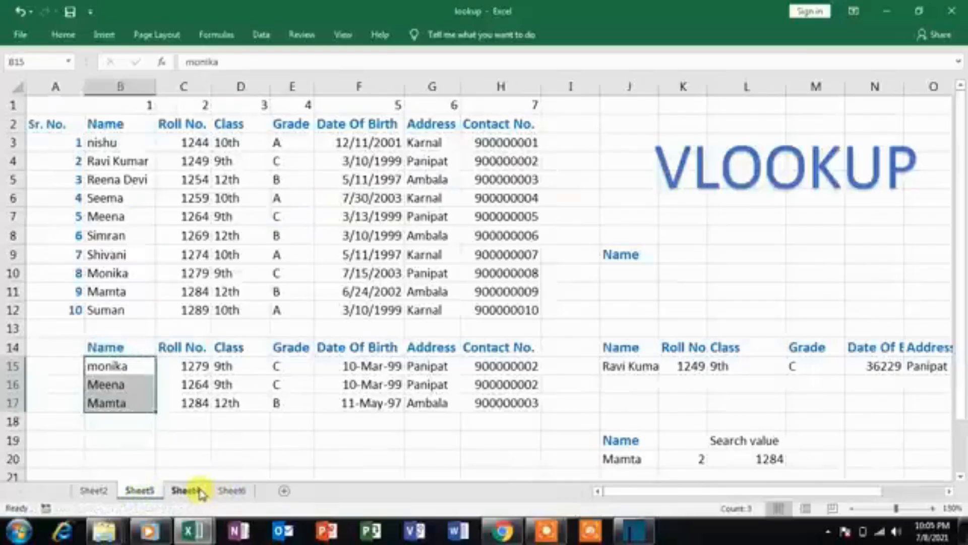
Step: Begin a VLOOKUP formula in Sheet4 C6 under Roll No., with B6 as the lookup value
{"action": "left_click", "coordinate": [187, 491]}
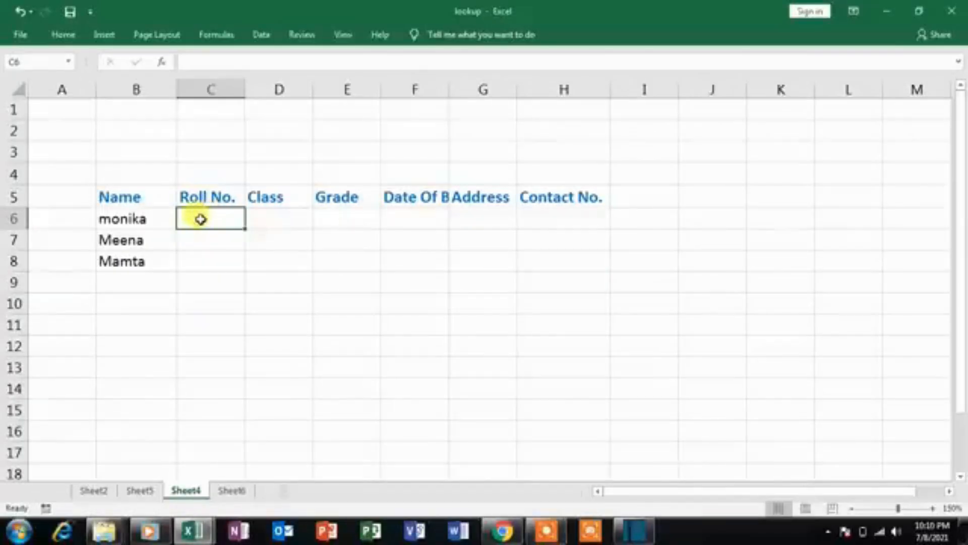
{"action": "type", "text": "="}
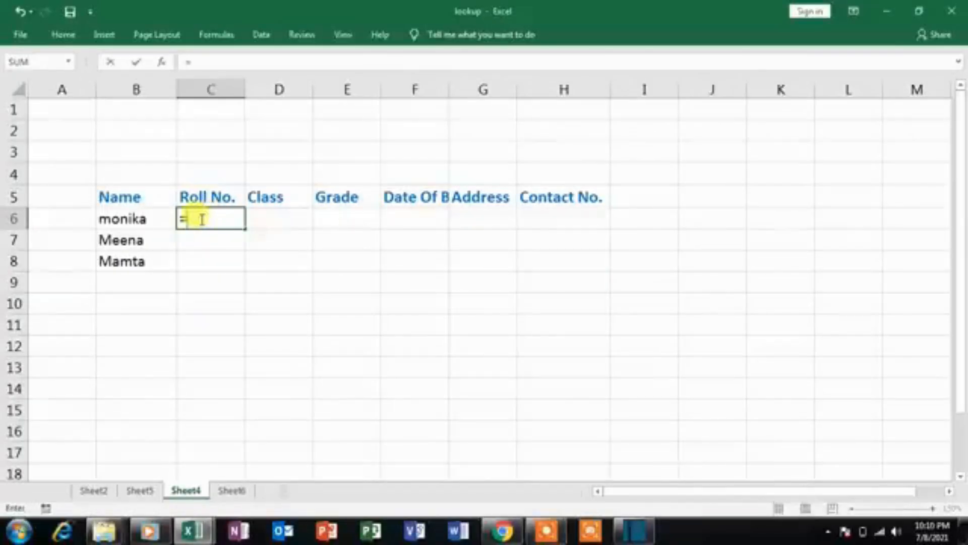
{"action": "type", "text": "vlookup"}
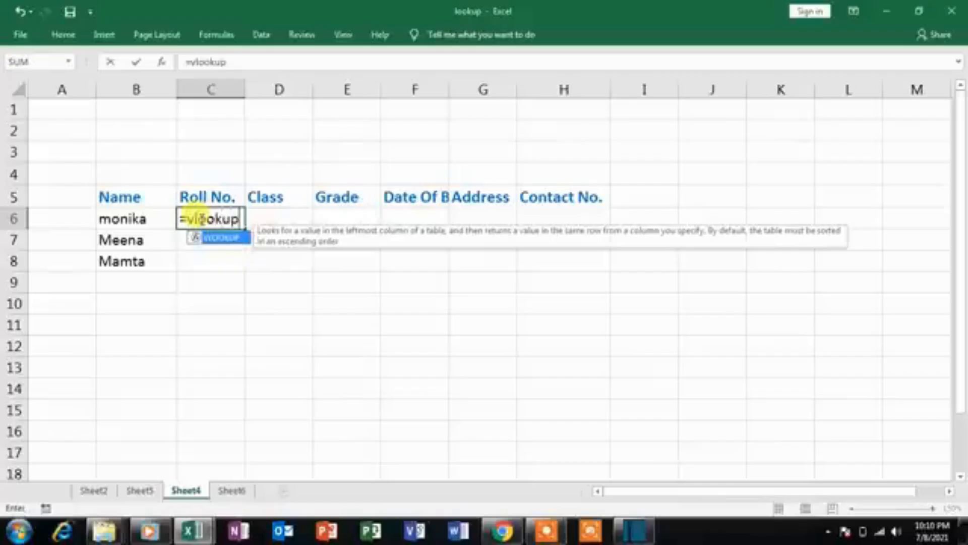
{"action": "type", "text": "("}
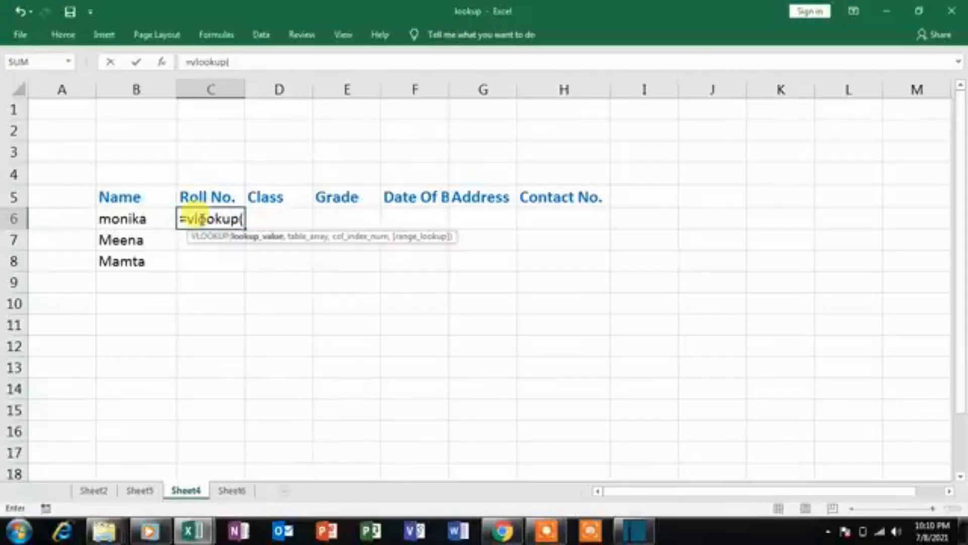
{"action": "left_click", "coordinate": [117, 220]}
{"action": "type", "text": ","}
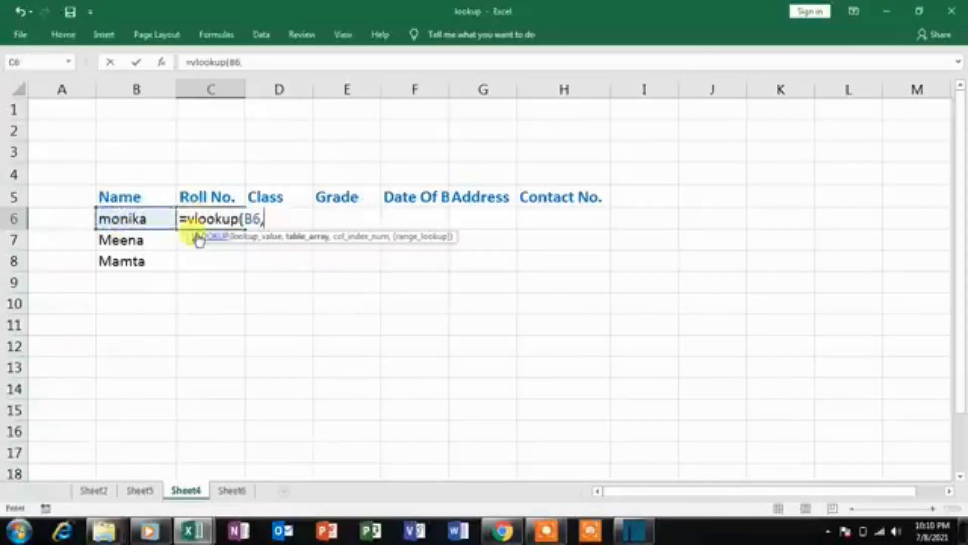
Step: Complete the C6 formula with table range B3:H12 marked on Sheet5, column index 2 and an empty range_lookup argument
{"action": "left_click", "coordinate": [141, 489]}
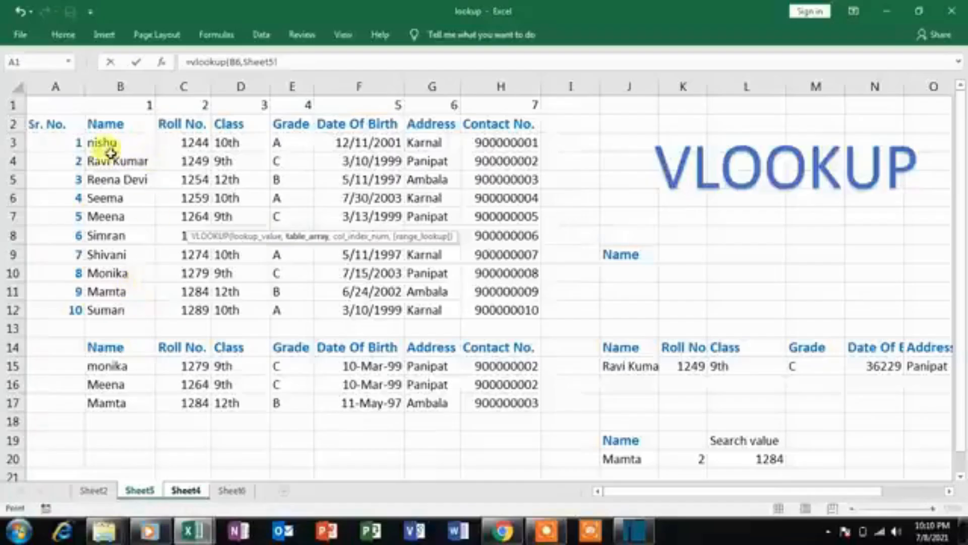
{"action": "left_click_drag", "start_coordinate": [111, 145], "coordinate": [504, 307]}
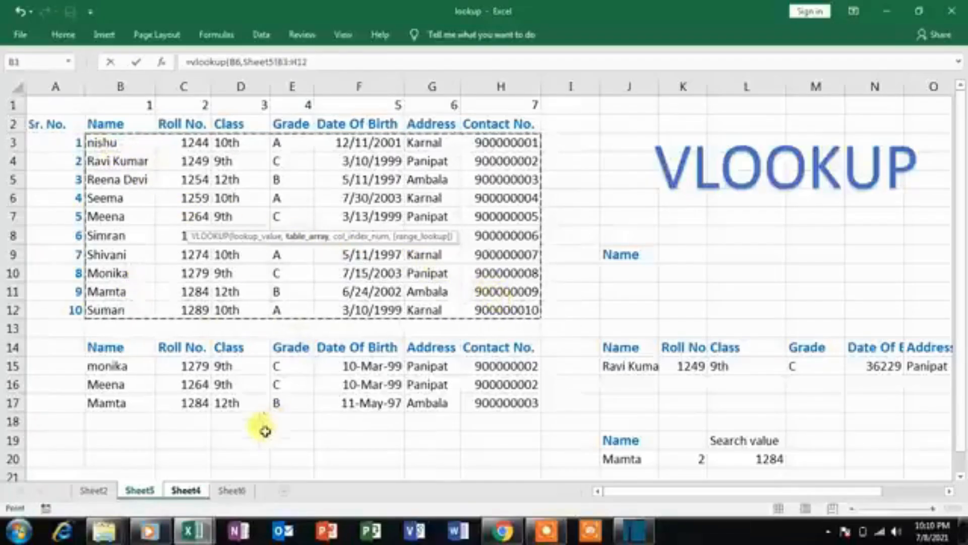
{"action": "left_click", "coordinate": [201, 490]}
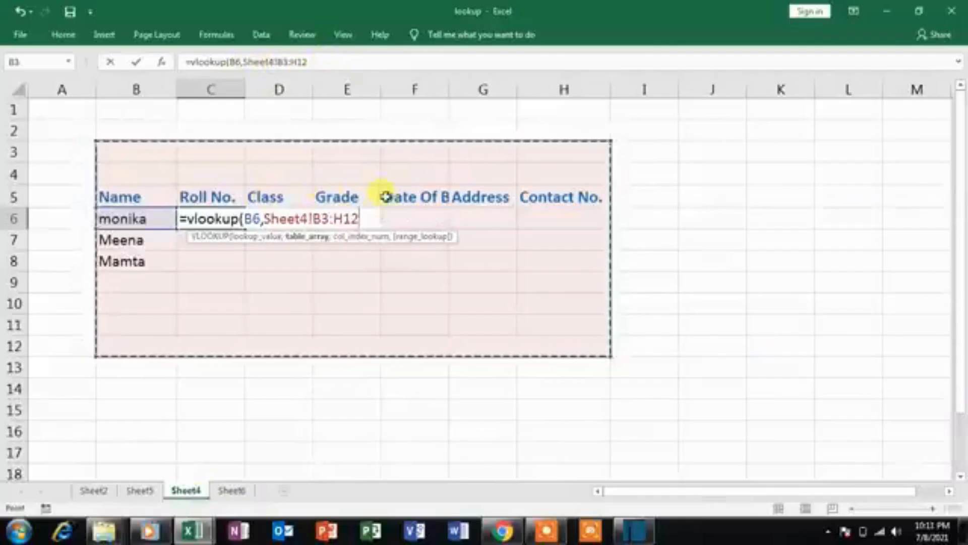
{"action": "type", "text": ","}
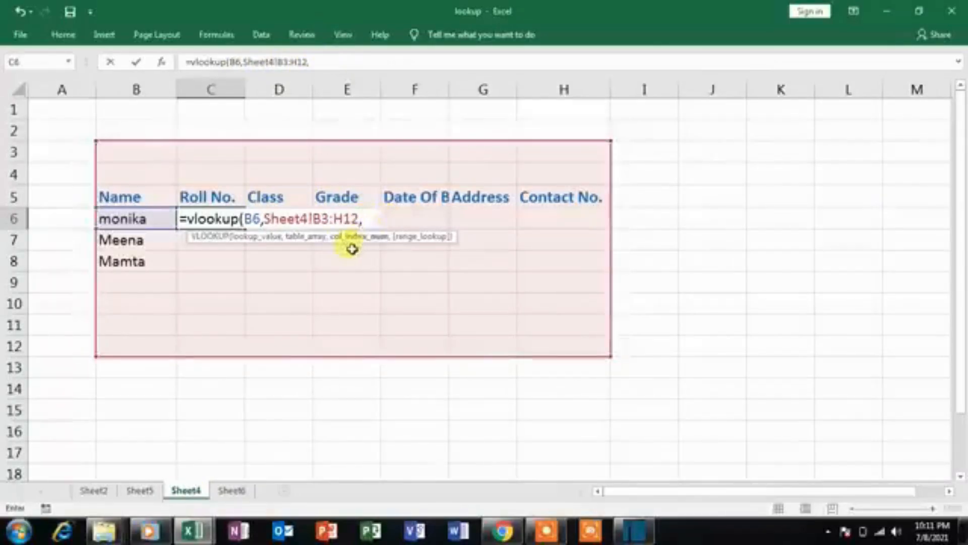
{"action": "type", "text": "2,"}
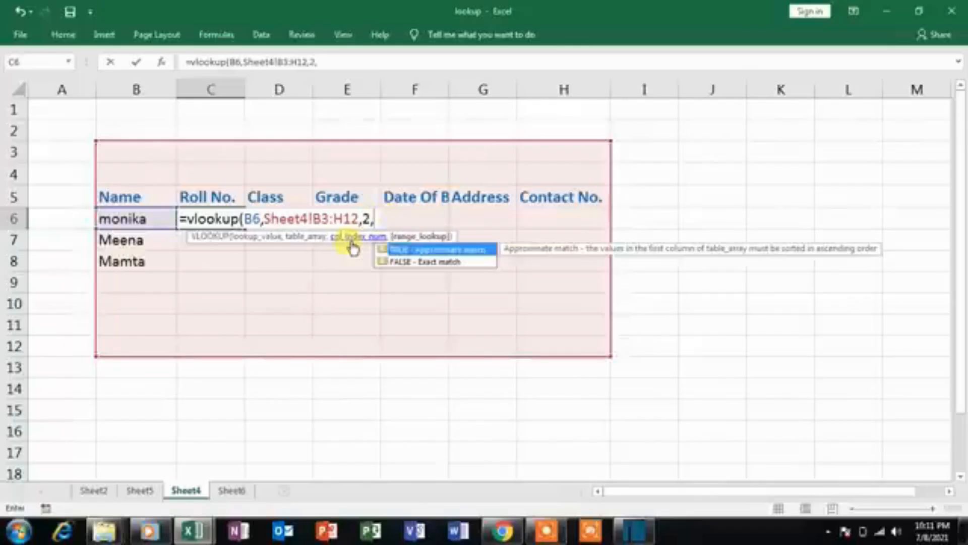
{"action": "key", "text": "Down"}
{"action": "key", "text": "Escape"}
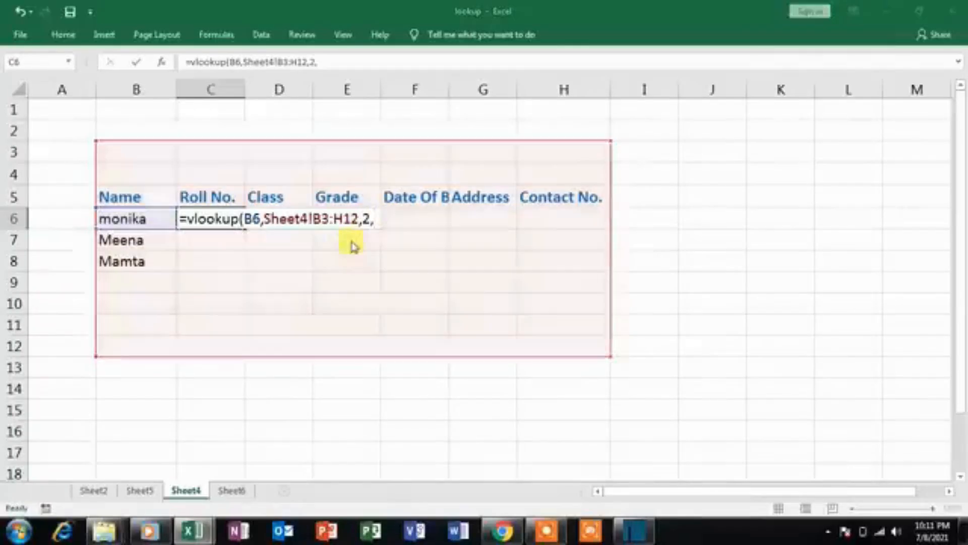
{"action": "key", "text": "Return"}
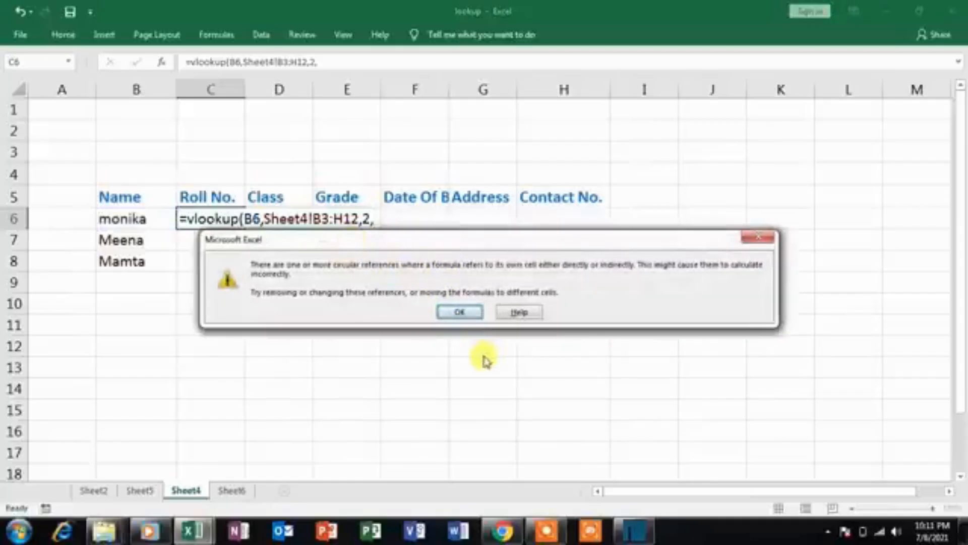
{"action": "left_click", "coordinate": [462, 310]}
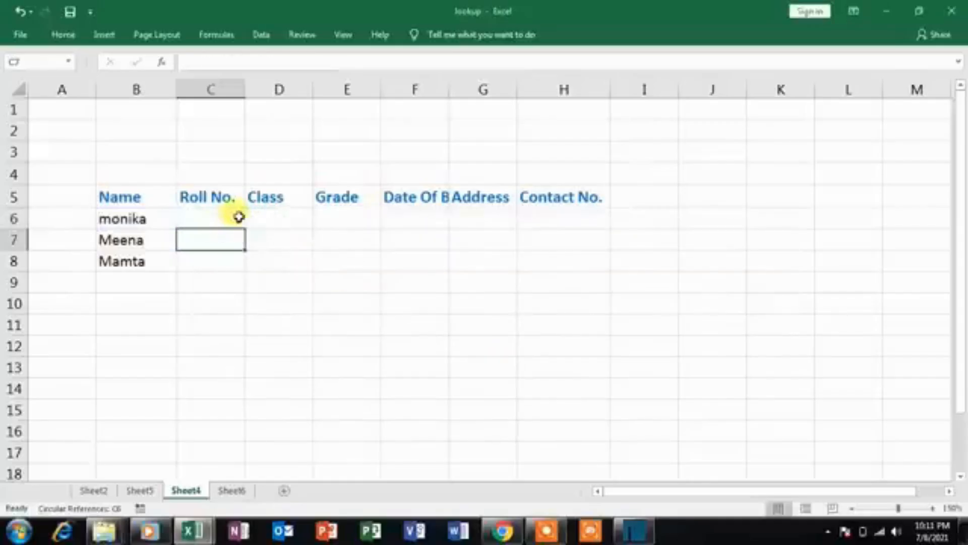
Step: Correct the table reference in the C6 formula to Sheet5!B3:H12
{"action": "left_click", "coordinate": [235, 220]}
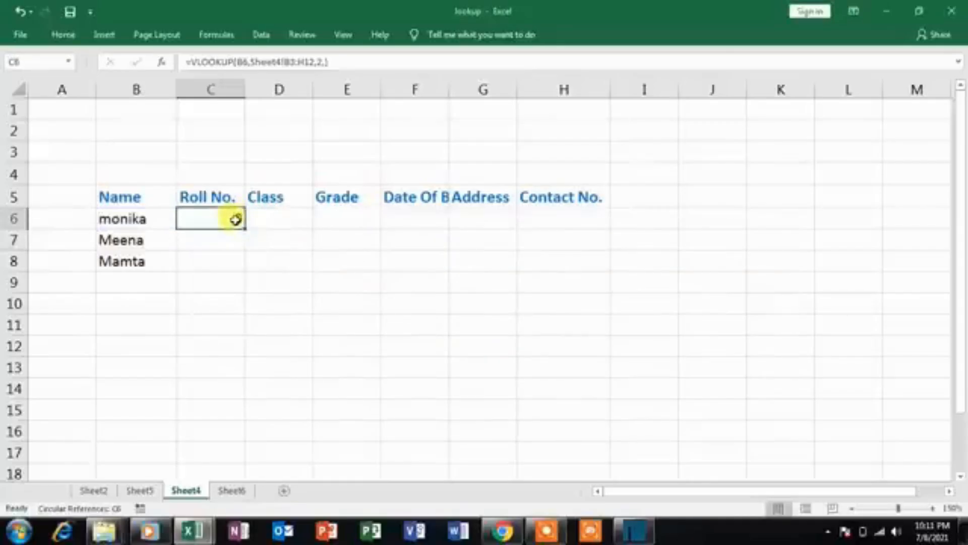
{"action": "left_click", "coordinate": [280, 62]}
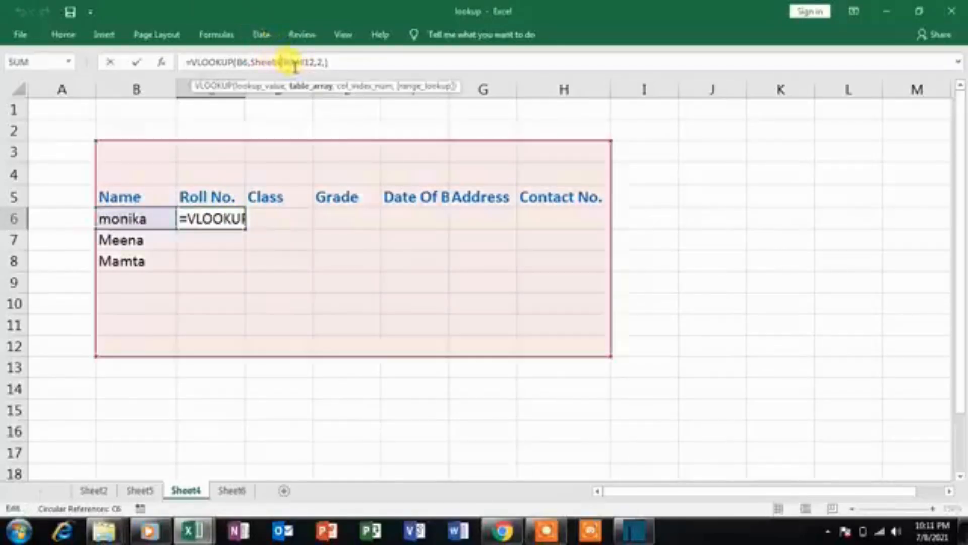
{"action": "key", "text": "BackSpace"}
{"action": "type", "text": "5"}
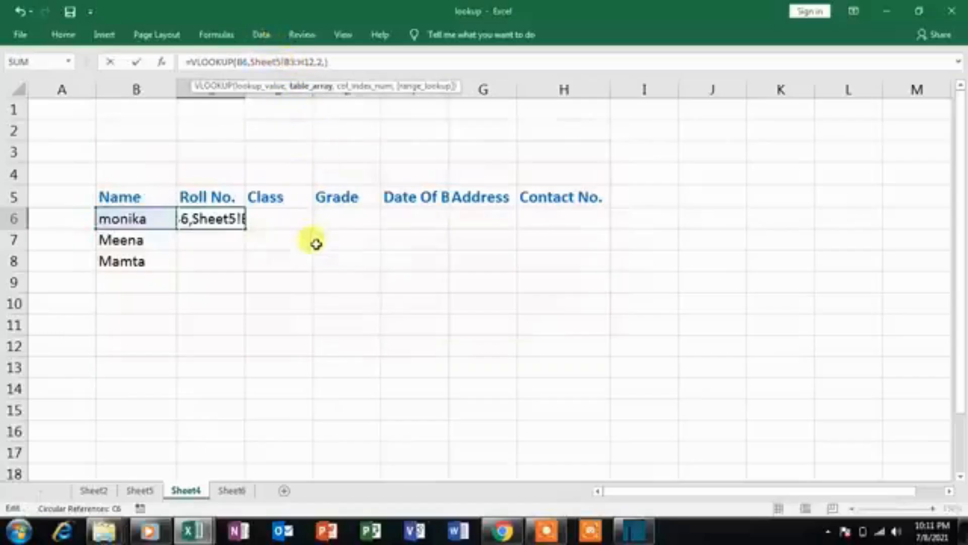
{"action": "key", "text": "Return"}
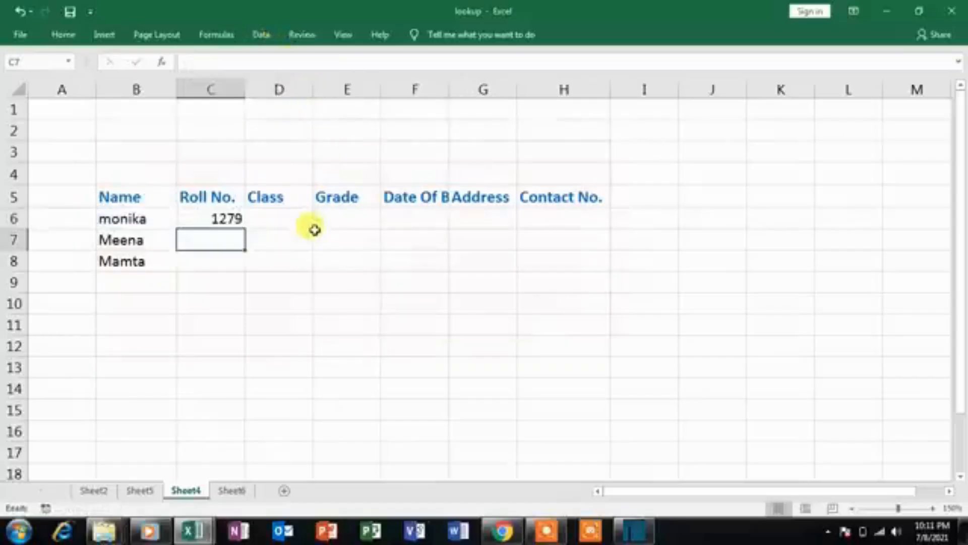
Step: Fill the C6 lookup formula on Sheet4 down to row 8 and across to column H, and compare with Sheet5
{"action": "left_click", "coordinate": [211, 216]}
{"action": "left_click_drag", "start_coordinate": [246, 231], "coordinate": [247, 271]}
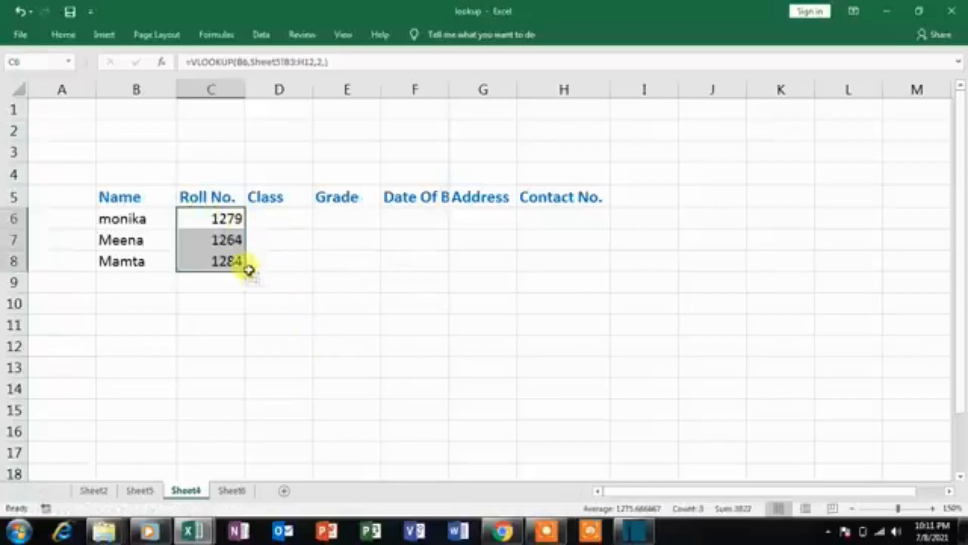
{"action": "left_click_drag", "start_coordinate": [246, 273], "coordinate": [609, 273]}
{"action": "left_click", "coordinate": [751, 280]}
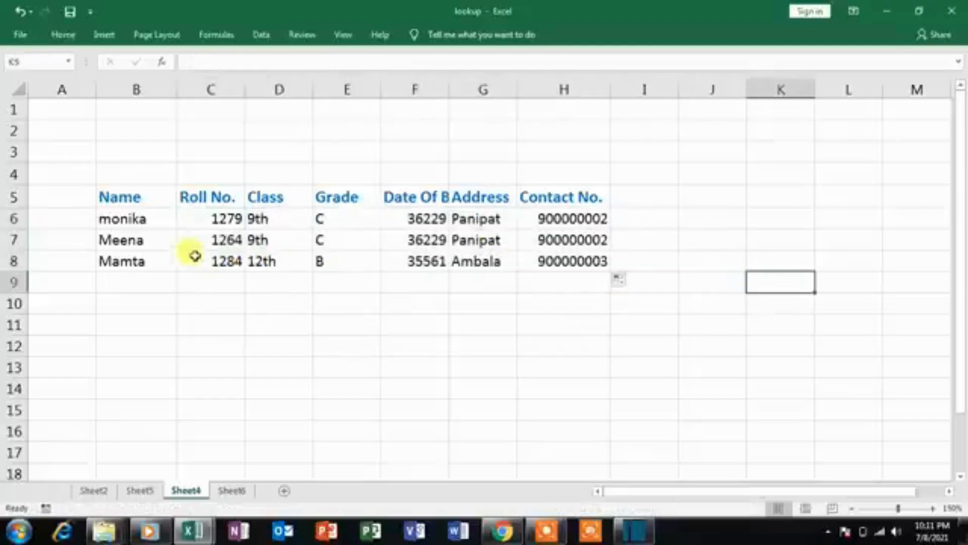
{"action": "left_click", "coordinate": [139, 492]}
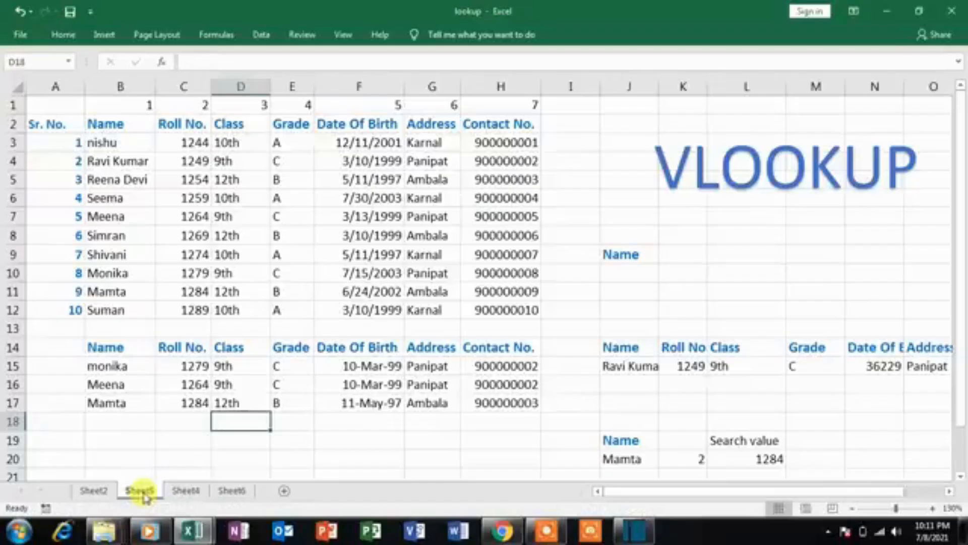
{"action": "left_click", "coordinate": [186, 490]}
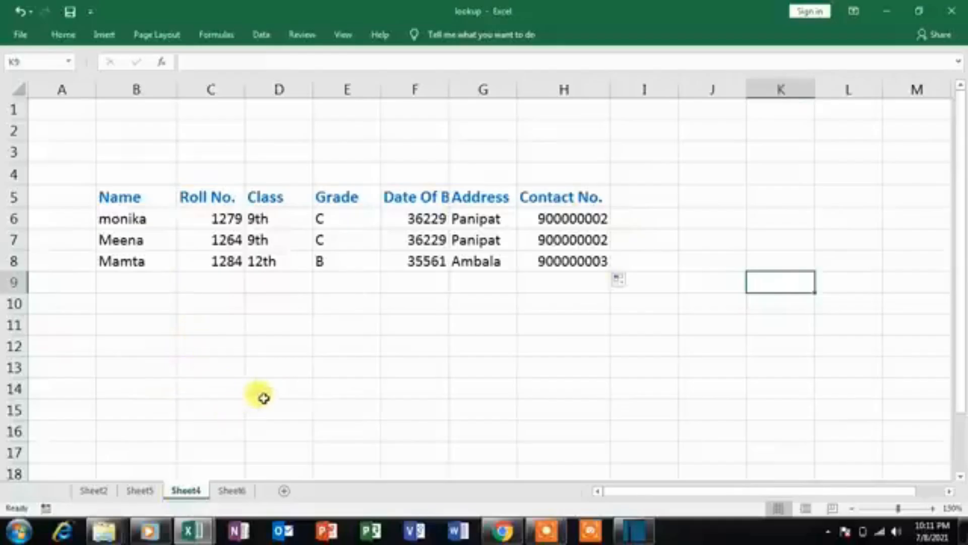
Step: Copy the student table A2:H12 from Sheet5 and add a new worksheet
{"action": "left_click", "coordinate": [230, 491]}
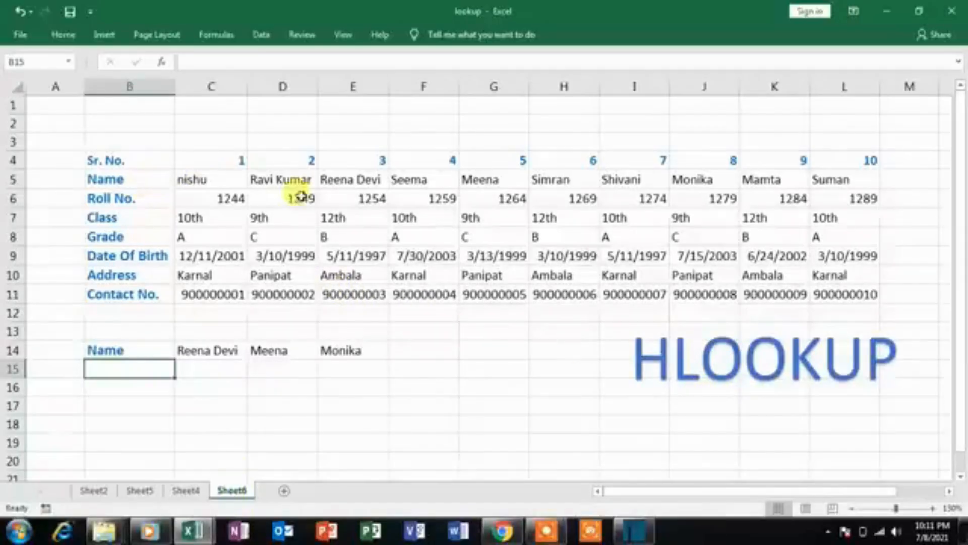
{"action": "left_click", "coordinate": [140, 492]}
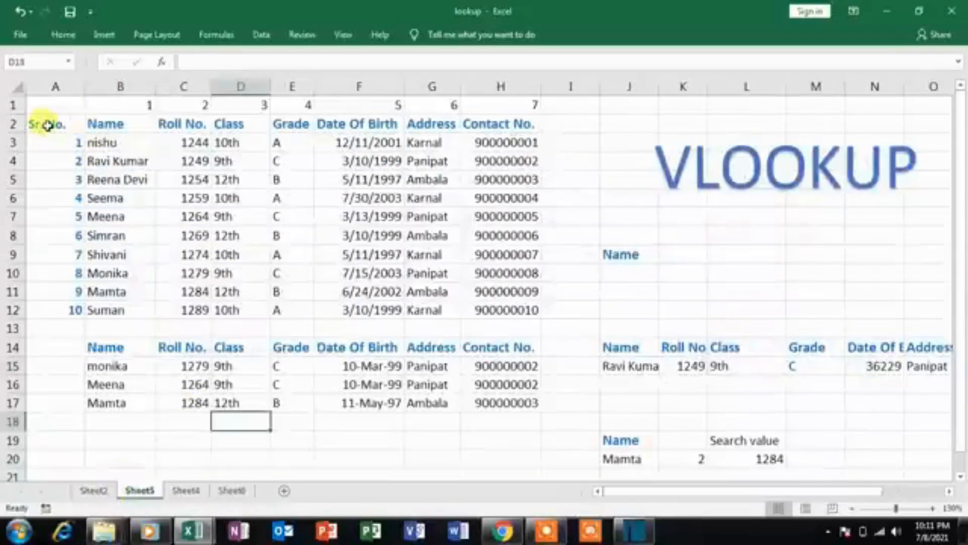
{"action": "left_click_drag", "start_coordinate": [45, 123], "coordinate": [511, 311]}
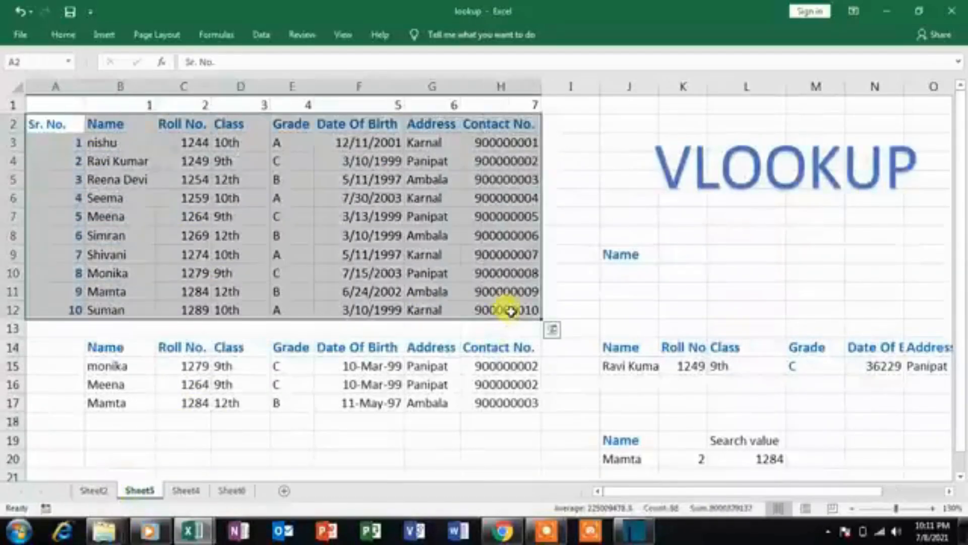
{"action": "key", "text": "ctrl+c"}
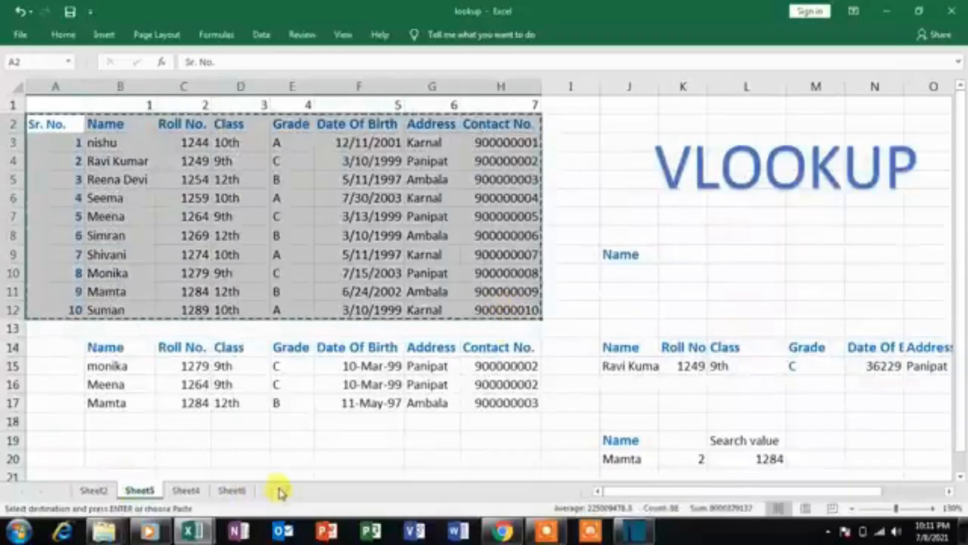
{"action": "left_click", "coordinate": [284, 491]}
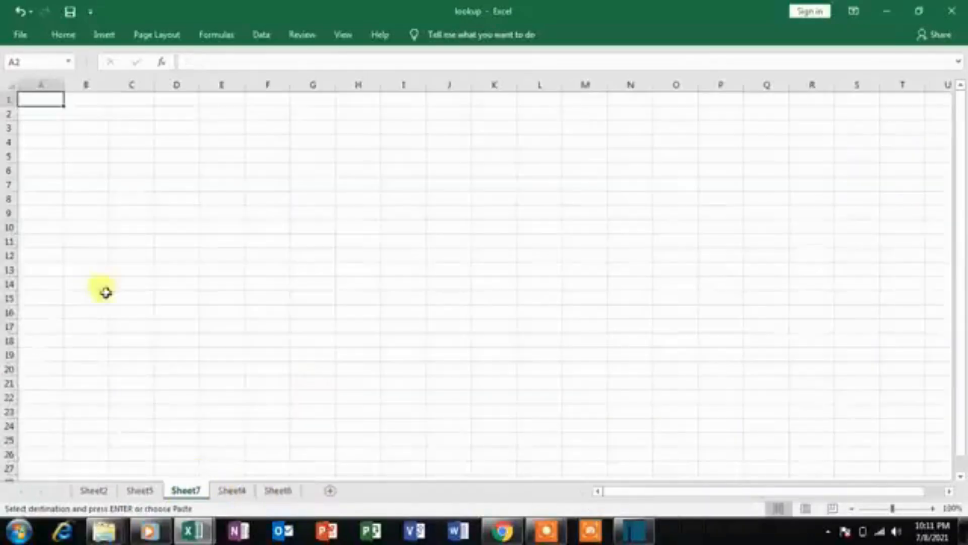
Step: Paste the copied student table transposed into the new sheet, starting at B4
{"action": "left_click", "coordinate": [932, 508]}
{"action": "left_click", "coordinate": [933, 508]}
{"action": "left_click", "coordinate": [933, 508]}
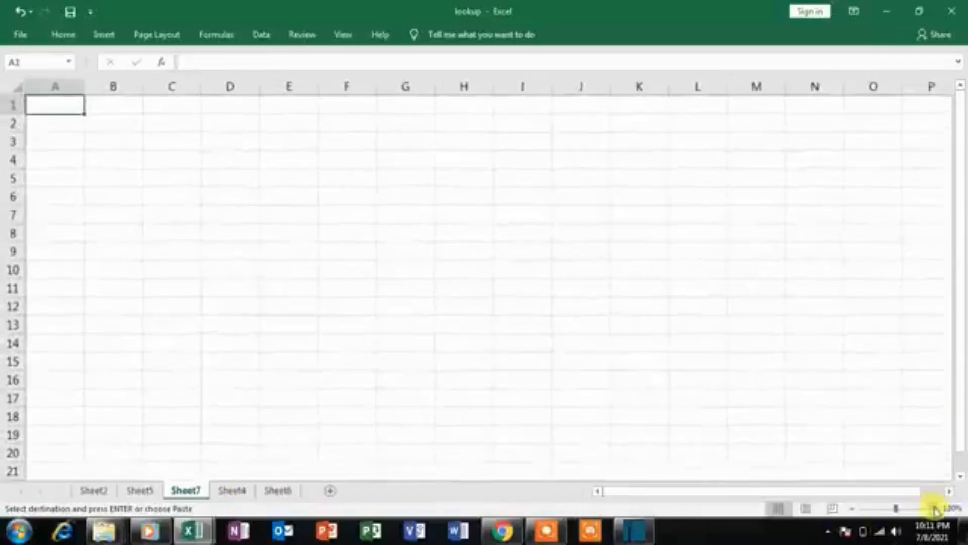
{"action": "left_click", "coordinate": [124, 153]}
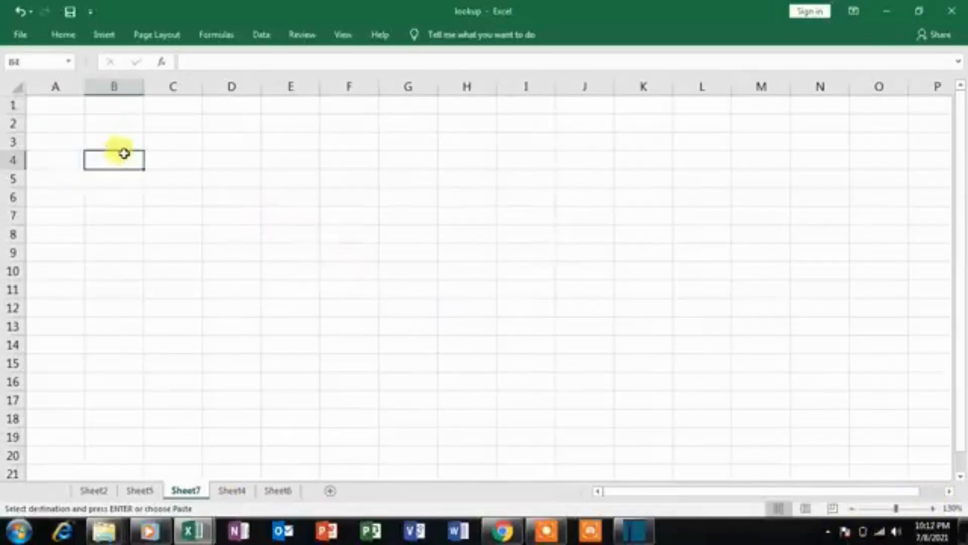
{"action": "left_click", "coordinate": [59, 38]}
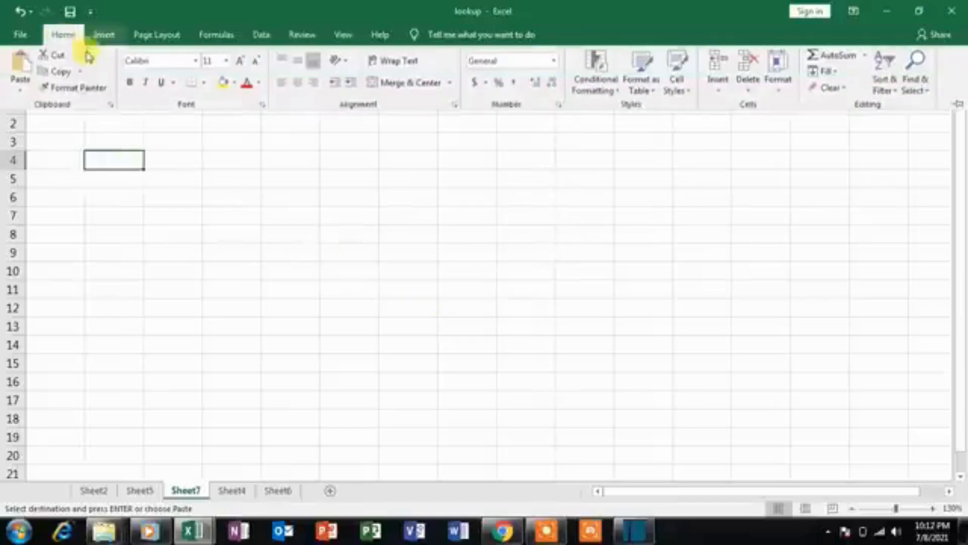
{"action": "left_click", "coordinate": [20, 90]}
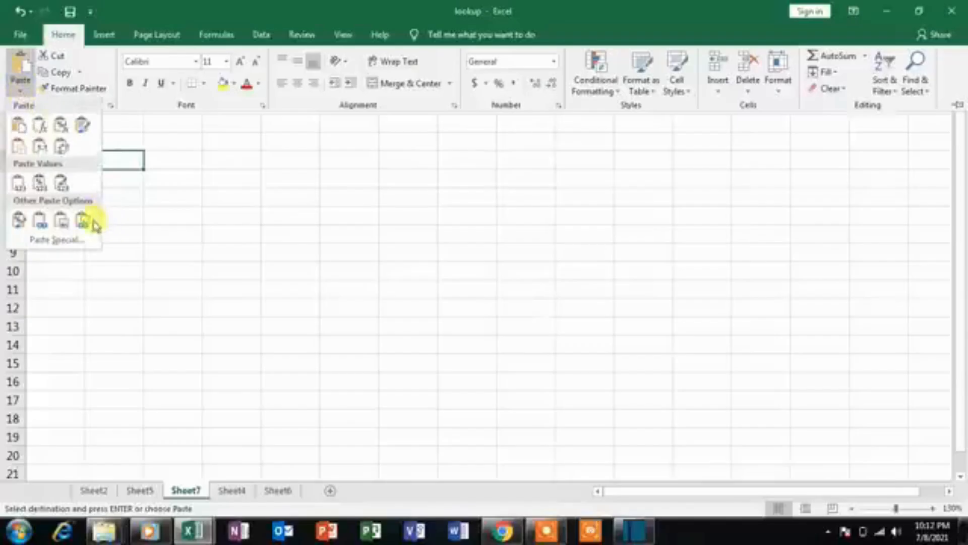
{"action": "left_click", "coordinate": [63, 151]}
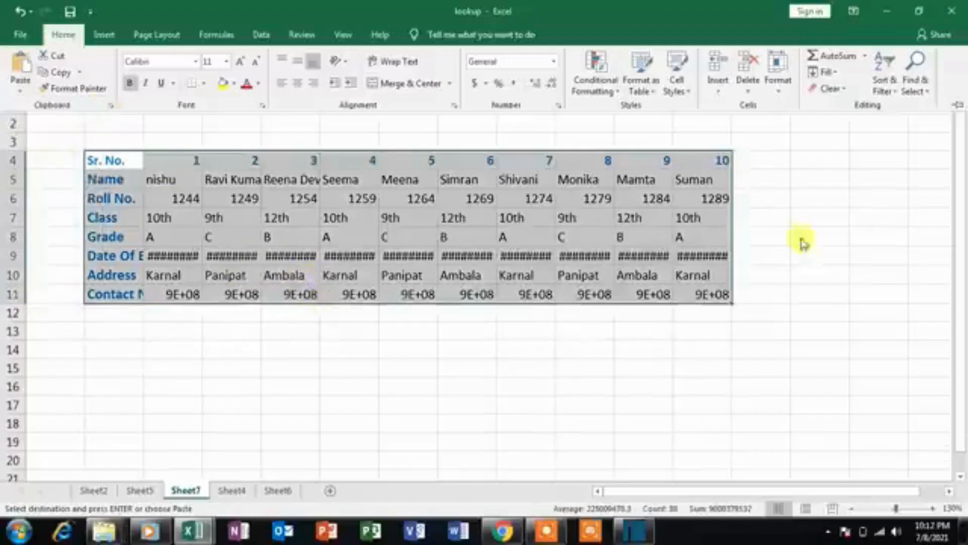
Step: Try to fit the widths of columns B to L to the transposed table's contents
{"action": "key", "text": "ctrl+F1"}
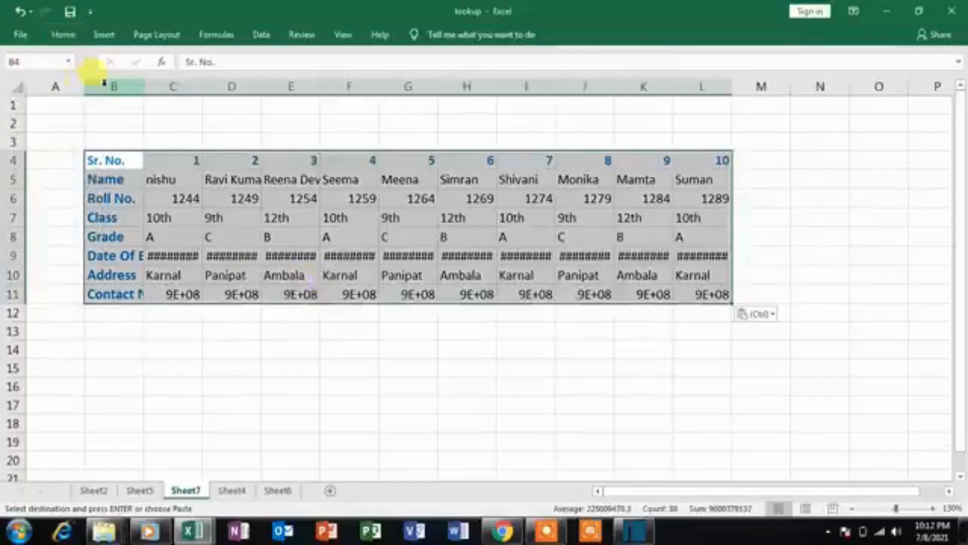
{"action": "left_click_drag", "start_coordinate": [103, 87], "coordinate": [730, 86]}
{"action": "left_click", "coordinate": [729, 85]}
{"action": "left_click", "coordinate": [835, 259]}
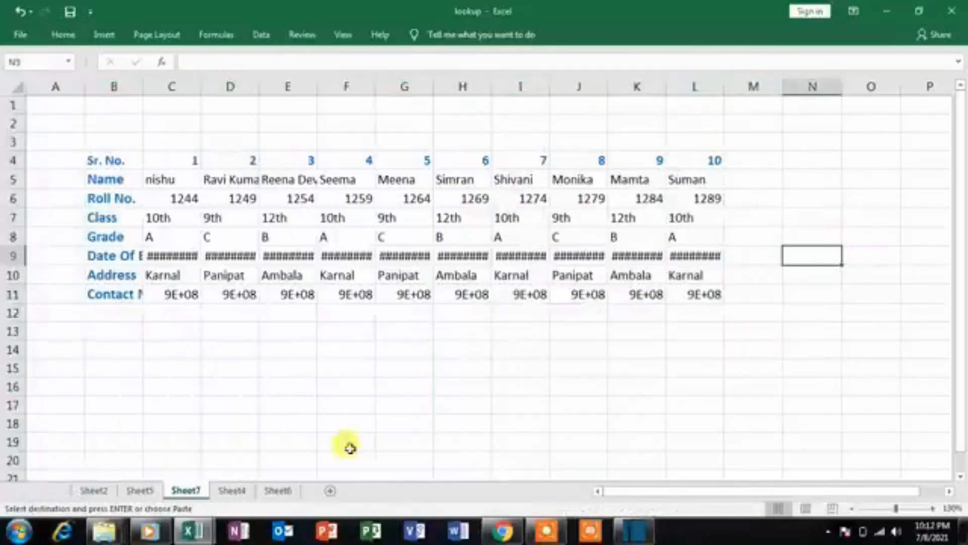
Step: Begin an HLOOKUP formula in Sheet6 C15, with the name in C14 as the lookup value
{"action": "left_click", "coordinate": [247, 491]}
{"action": "left_click", "coordinate": [274, 492]}
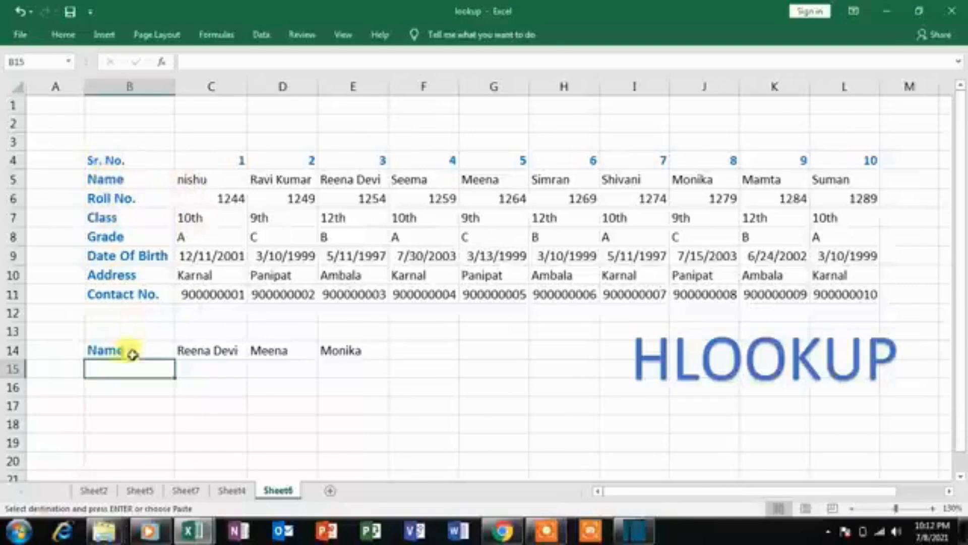
{"action": "left_click", "coordinate": [207, 352]}
{"action": "left_click", "coordinate": [212, 372]}
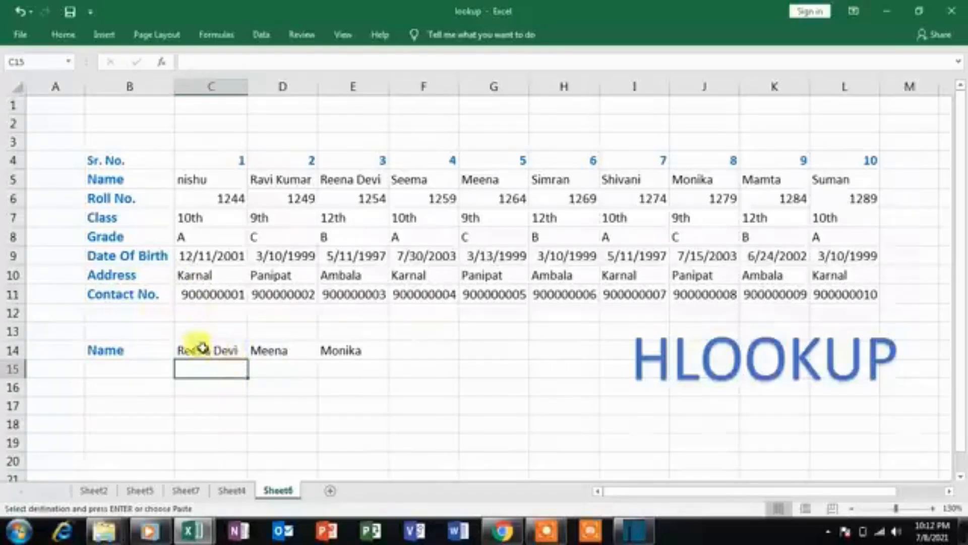
{"action": "type", "text": "="}
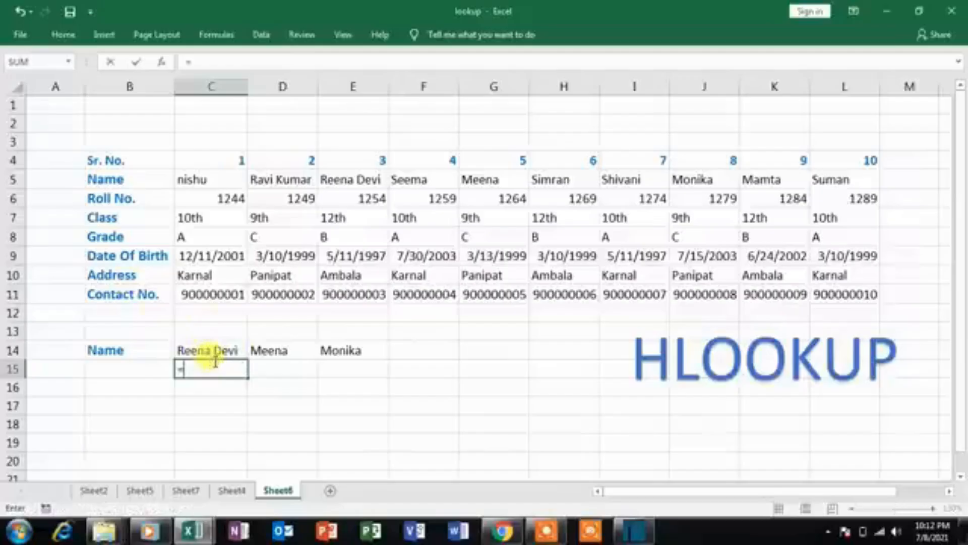
{"action": "type", "text": "h"}
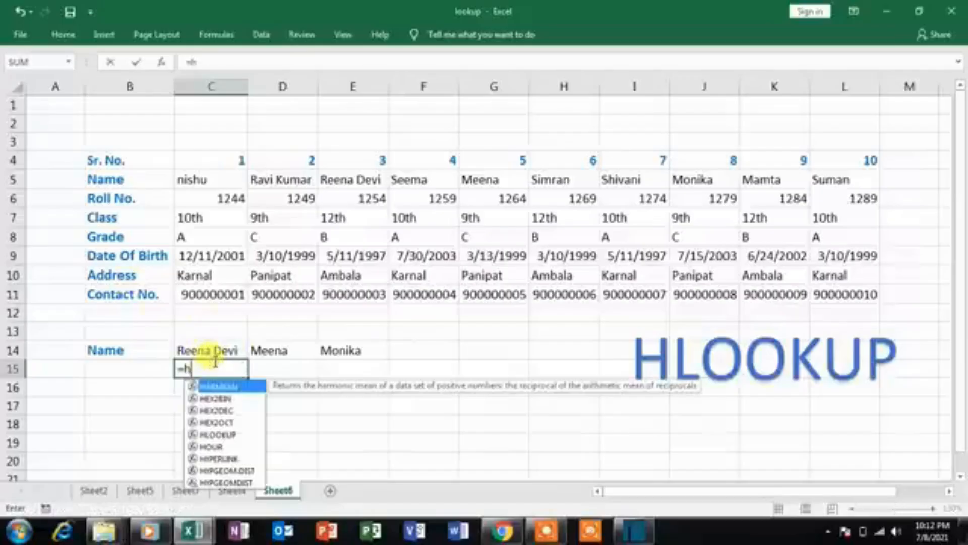
{"action": "type", "text": "lookup"}
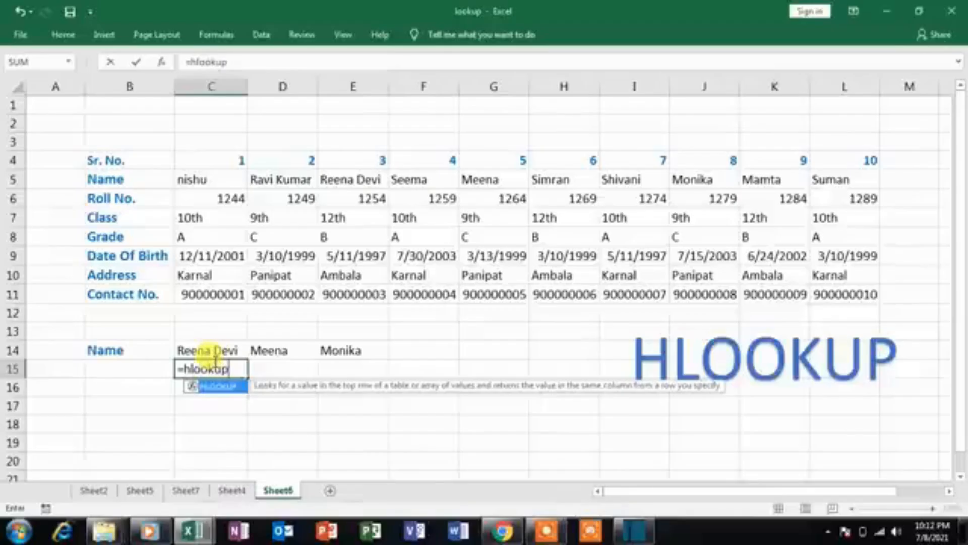
{"action": "type", "text": "("}
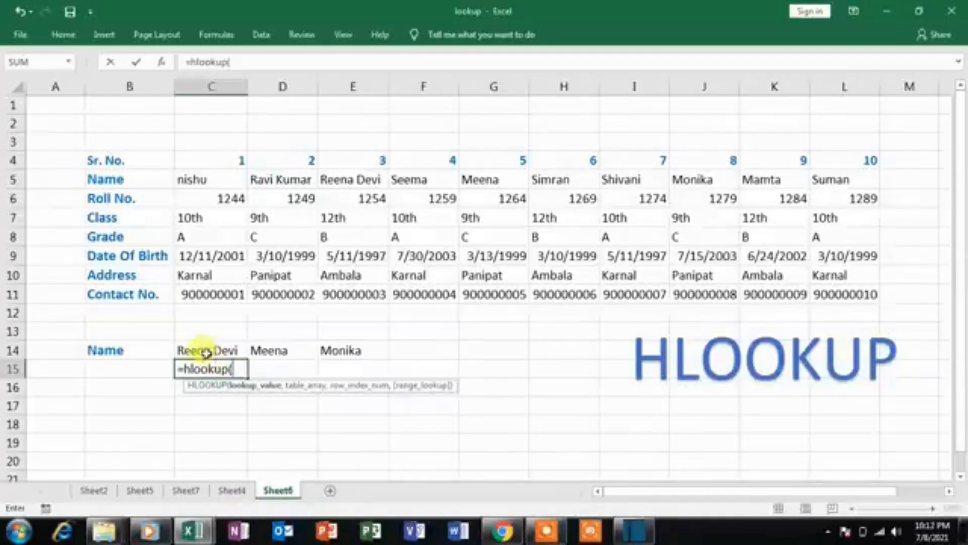
{"action": "left_click", "coordinate": [203, 349]}
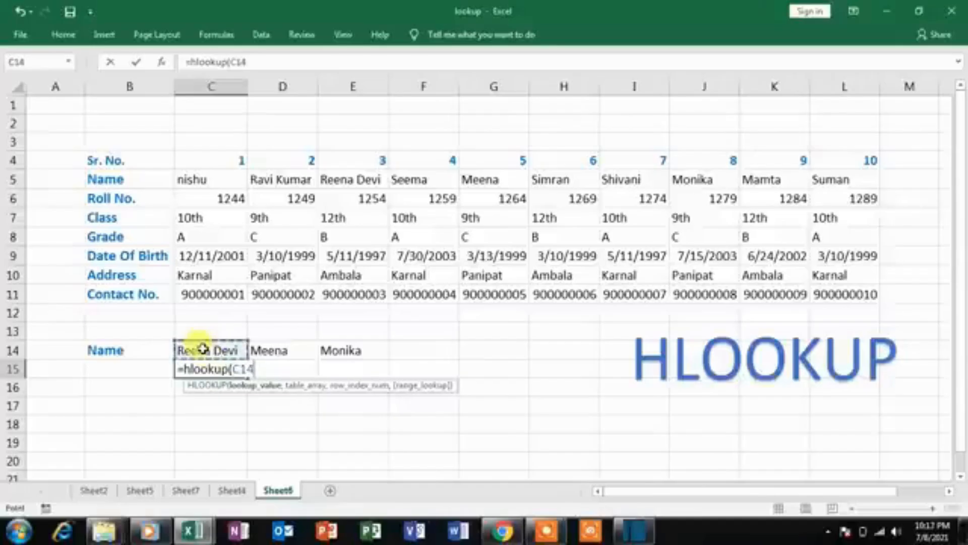
{"action": "type", "text": ","}
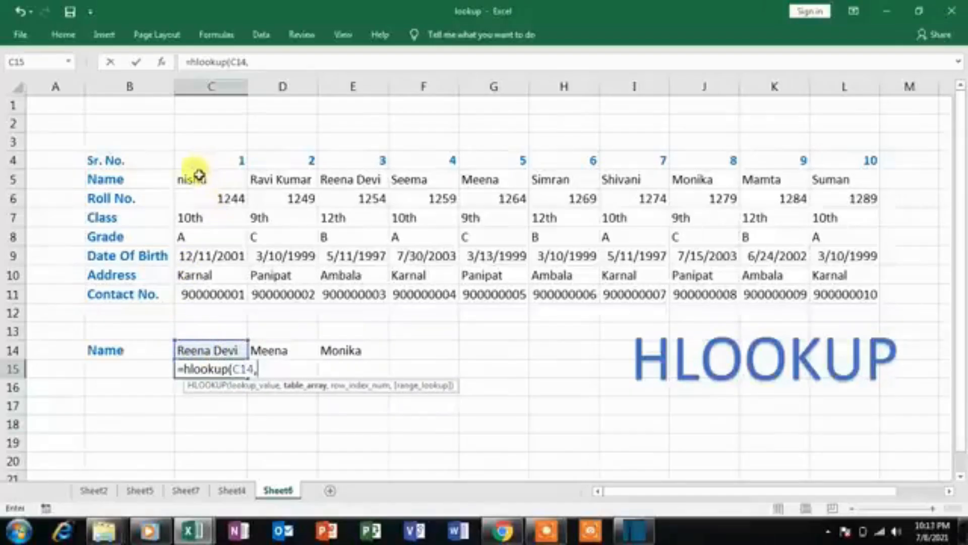
Step: Complete the C15 formula with table range C5:L11, row index 2 and an empty range_lookup argument
{"action": "left_click_drag", "start_coordinate": [199, 175], "coordinate": [850, 286]}
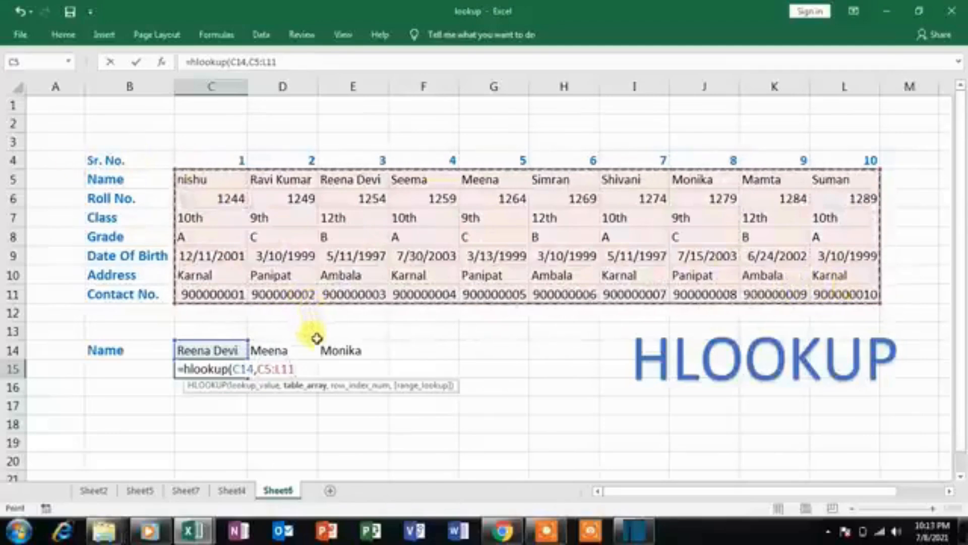
{"action": "type", "text": ","}
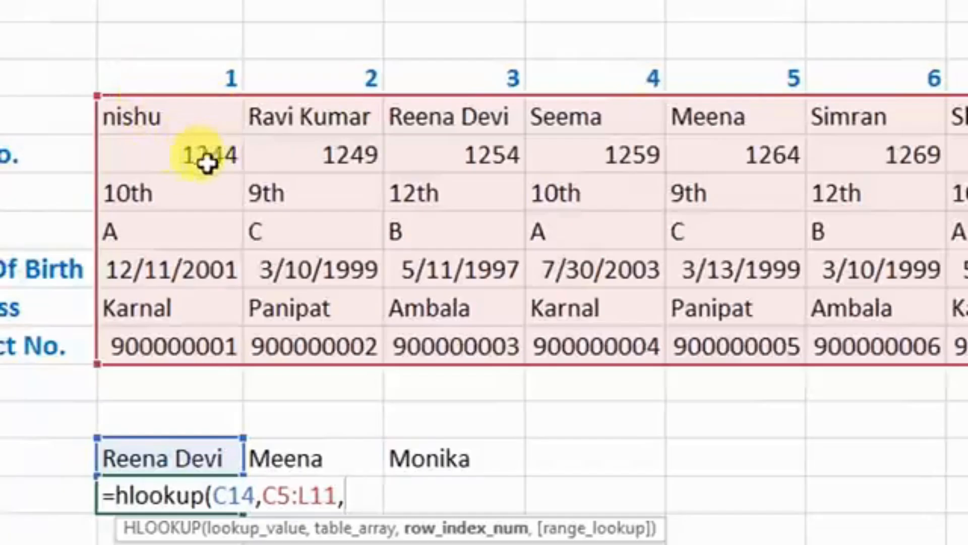
{"action": "type", "text": "2"}
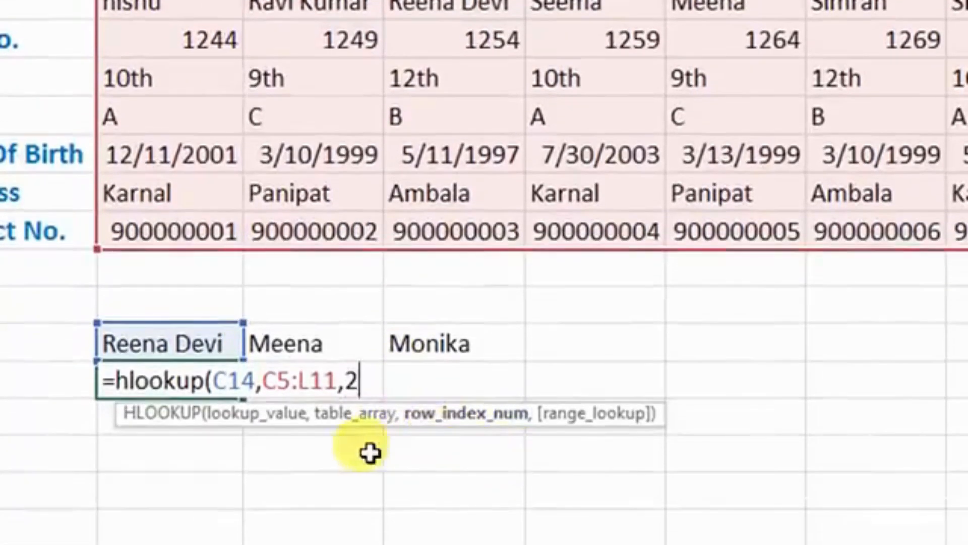
{"action": "type", "text": ","}
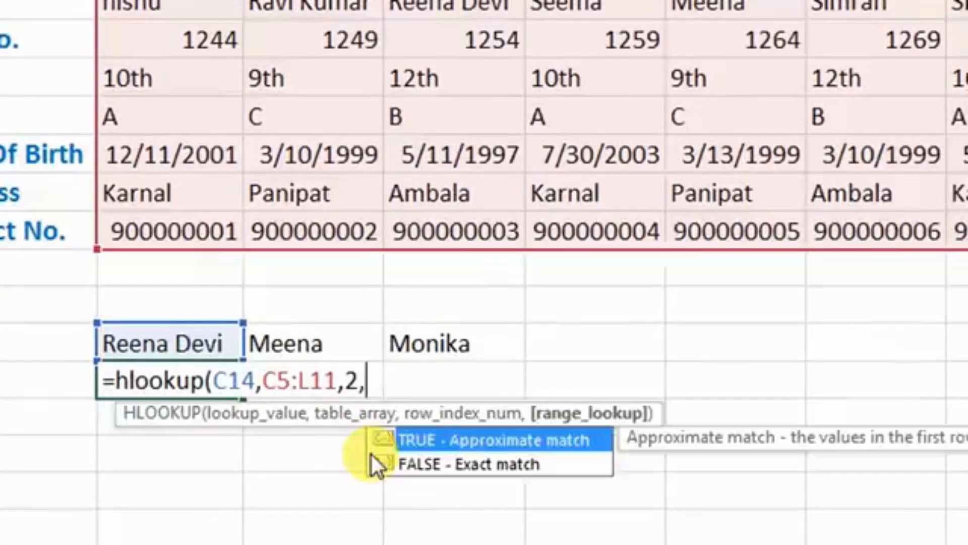
{"action": "left_click", "coordinate": [519, 459]}
{"action": "double_click", "coordinate": [519, 458]}
{"action": "key", "text": "Return"}
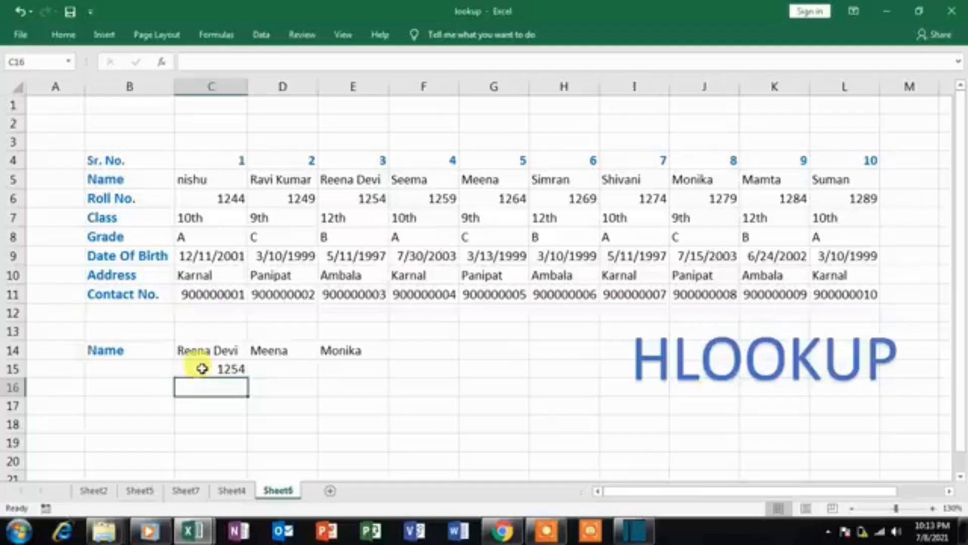
Step: Fill the C15 HLOOKUP formula down to row 20 and across to column E for all three names
{"action": "left_click", "coordinate": [238, 368]}
{"action": "left_click_drag", "start_coordinate": [247, 377], "coordinate": [253, 433]}
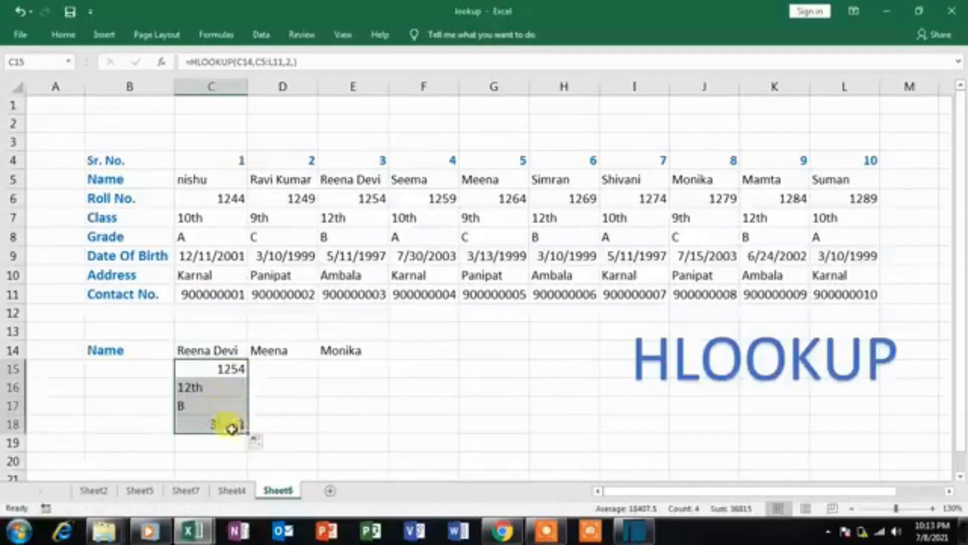
{"action": "left_click_drag", "start_coordinate": [249, 432], "coordinate": [249, 462]}
{"action": "scroll", "coordinate": [230, 407], "scroll_direction": "down", "scroll_amount": 1}
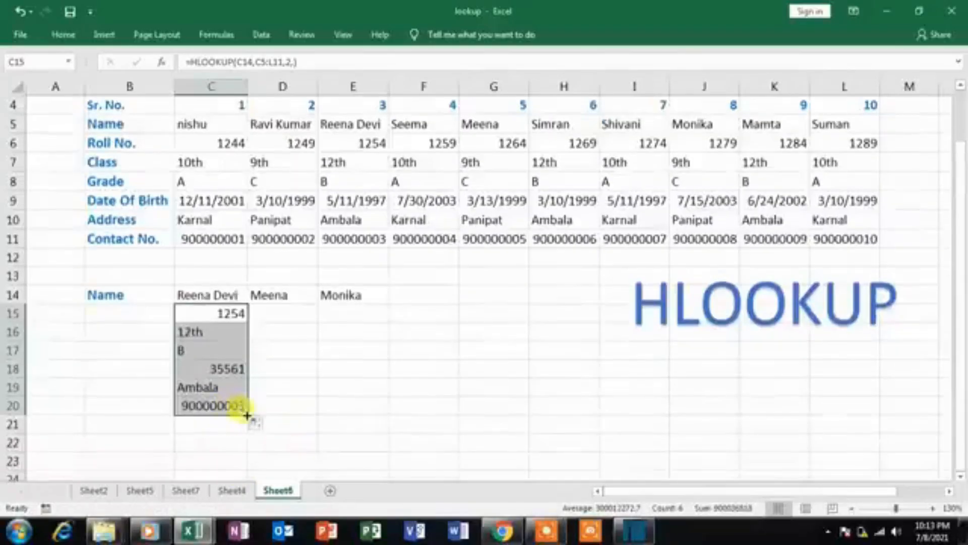
{"action": "left_click_drag", "start_coordinate": [247, 415], "coordinate": [378, 407]}
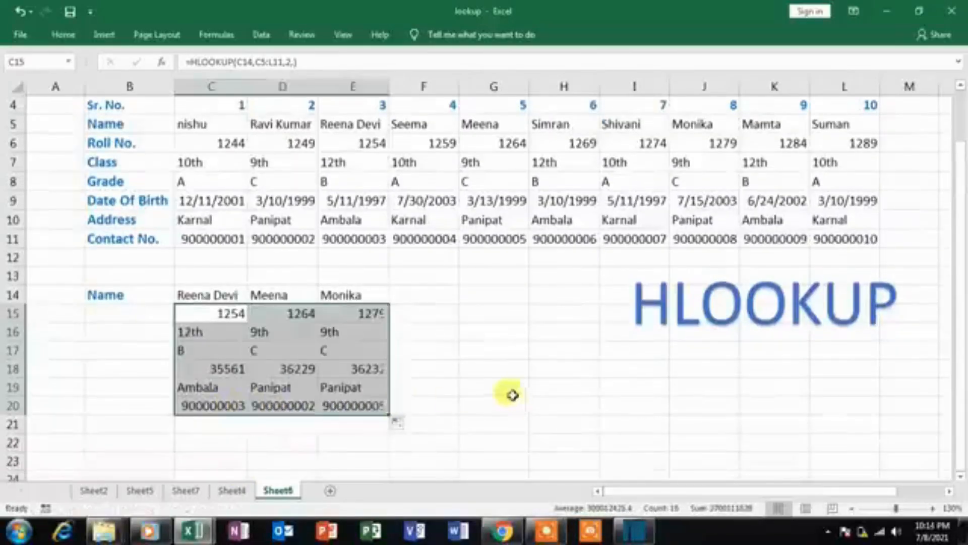
{"action": "left_click_drag", "start_coordinate": [123, 313], "coordinate": [130, 395]}
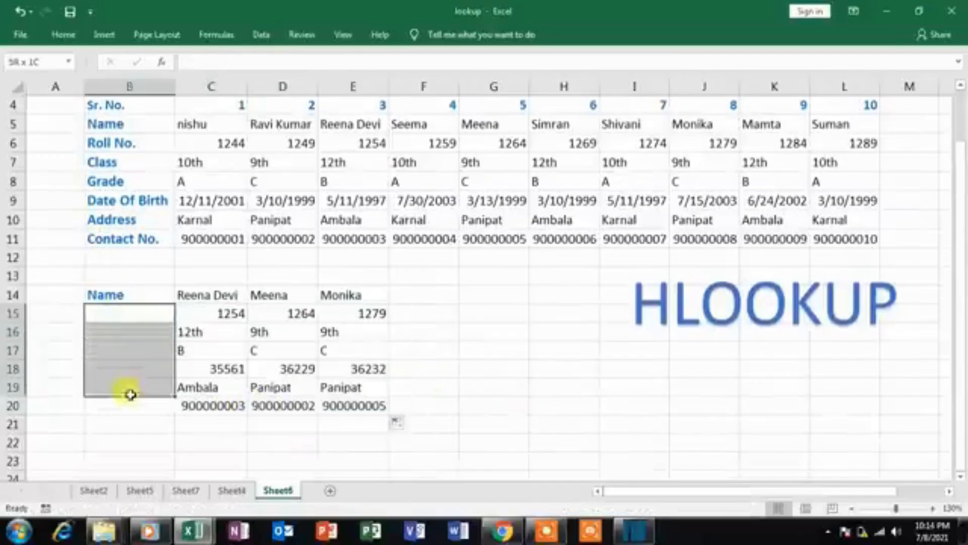
{"action": "left_click", "coordinate": [474, 337]}
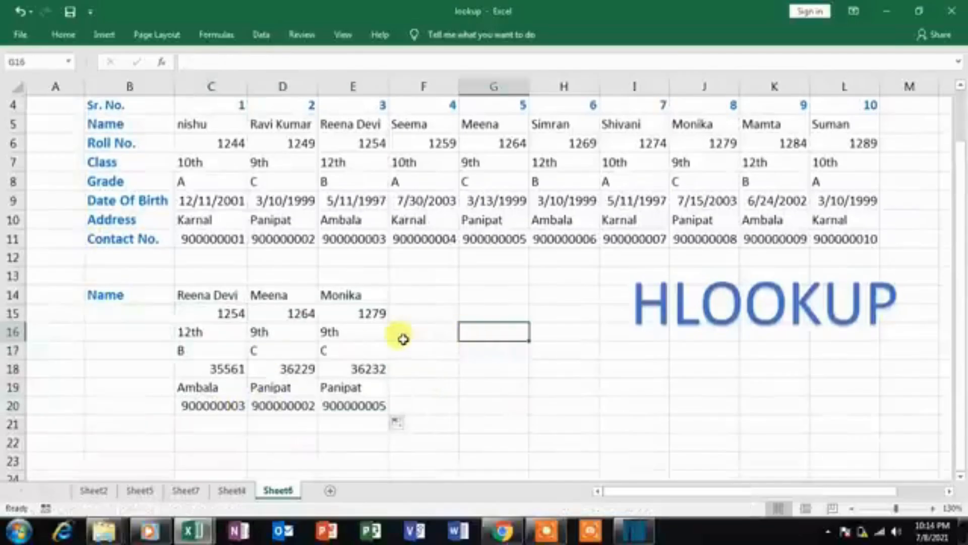
{"action": "scroll", "coordinate": [404, 339], "scroll_direction": "up", "scroll_amount": 1}
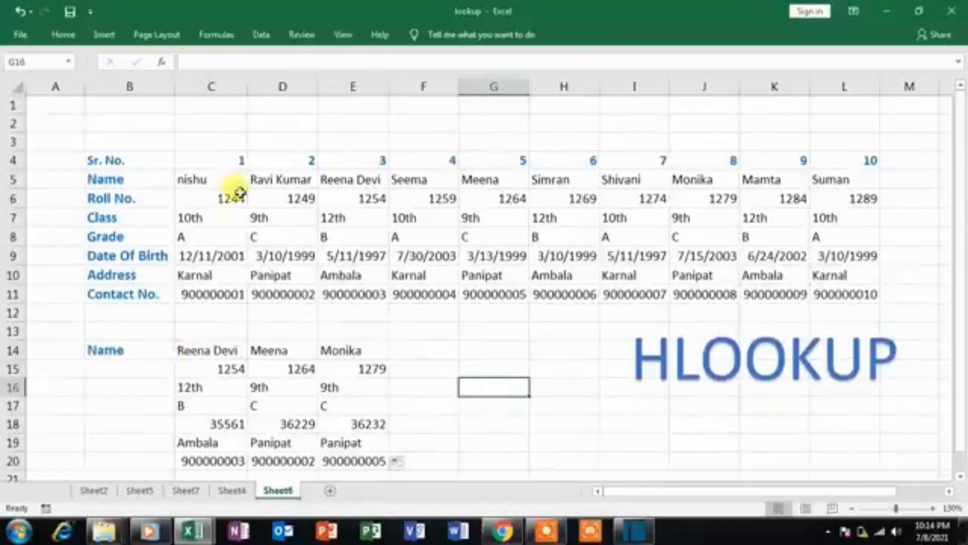
Step: Compare the HLOOKUP table and results on Sheet6 with the VLOOKUP table and results on Sheet5
{"action": "scroll", "coordinate": [260, 280], "scroll_direction": "down", "scroll_amount": 1}
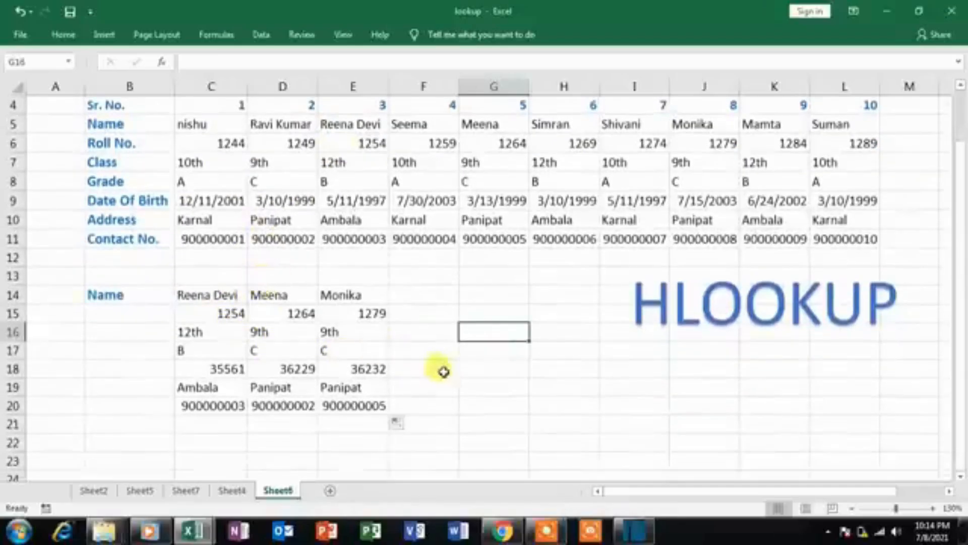
{"action": "scroll", "coordinate": [467, 371], "scroll_direction": "down", "scroll_amount": 1}
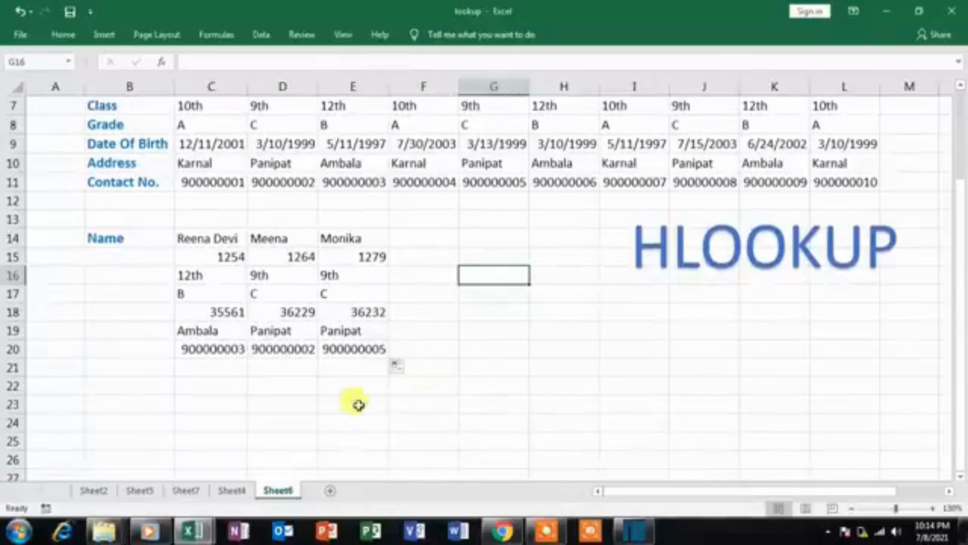
{"action": "left_click", "coordinate": [140, 491]}
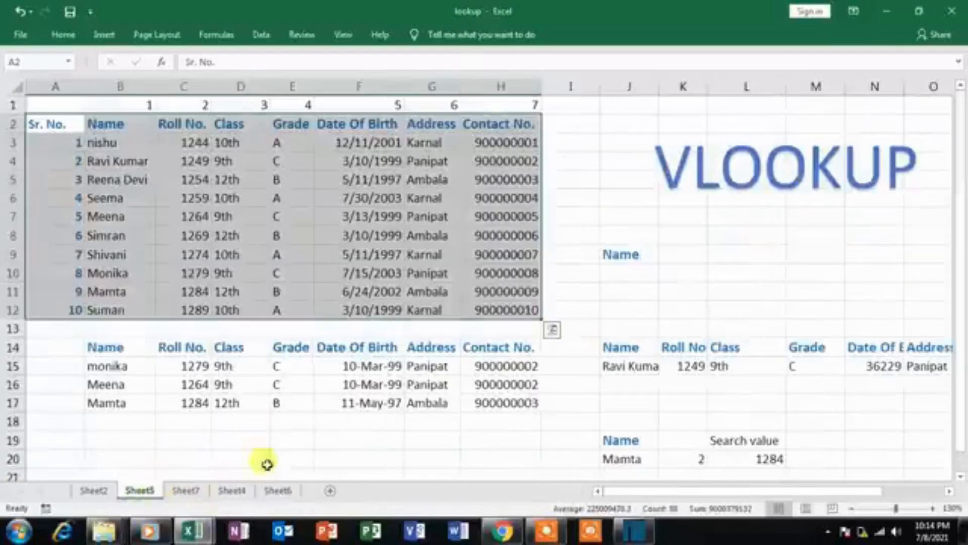
{"action": "scroll", "coordinate": [567, 392], "scroll_direction": "down", "scroll_amount": 1}
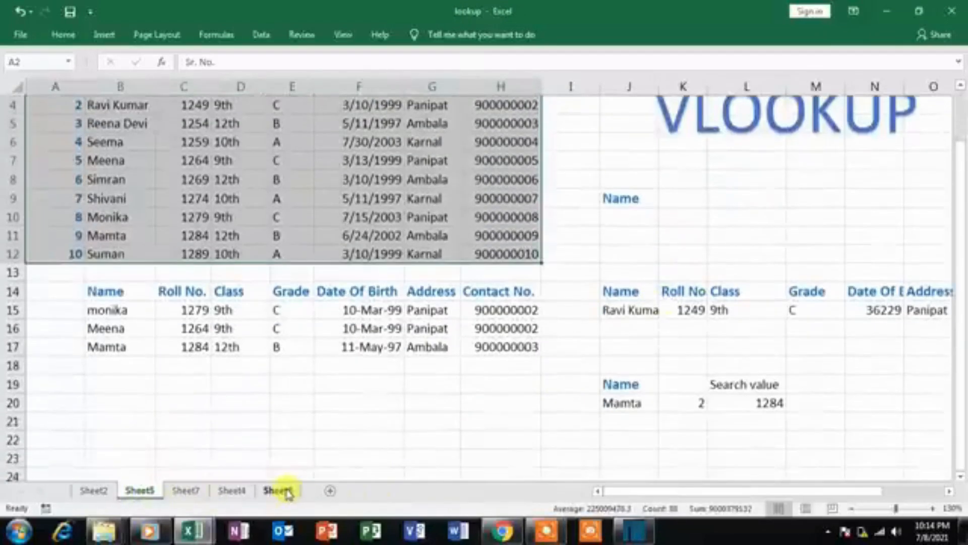
{"action": "left_click", "coordinate": [278, 491]}
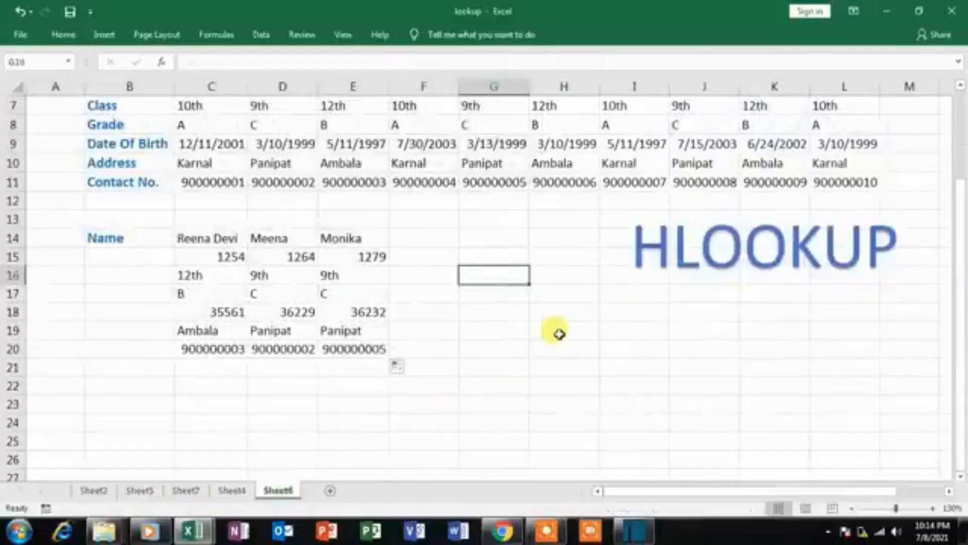
{"action": "scroll", "coordinate": [566, 334], "scroll_direction": "up", "scroll_amount": 2}
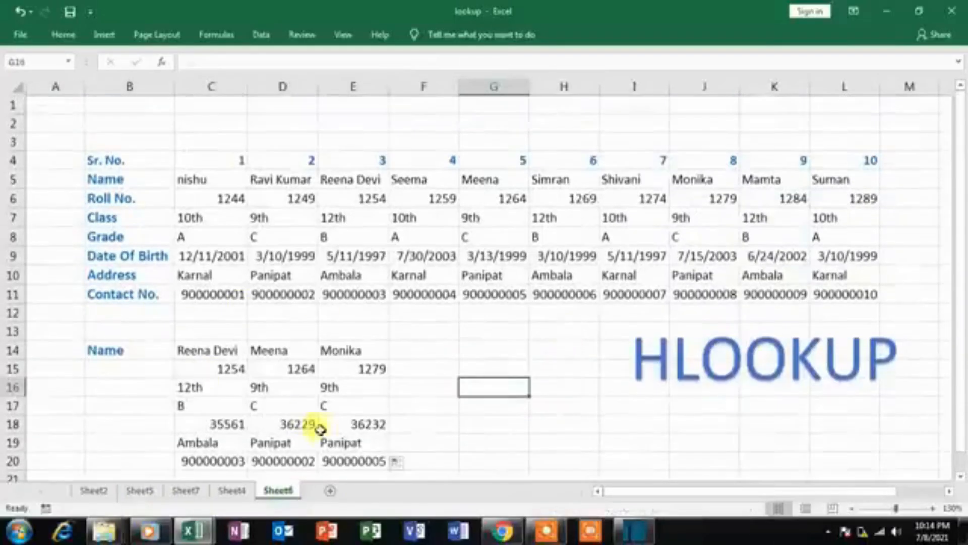
{"action": "left_click", "coordinate": [142, 491]}
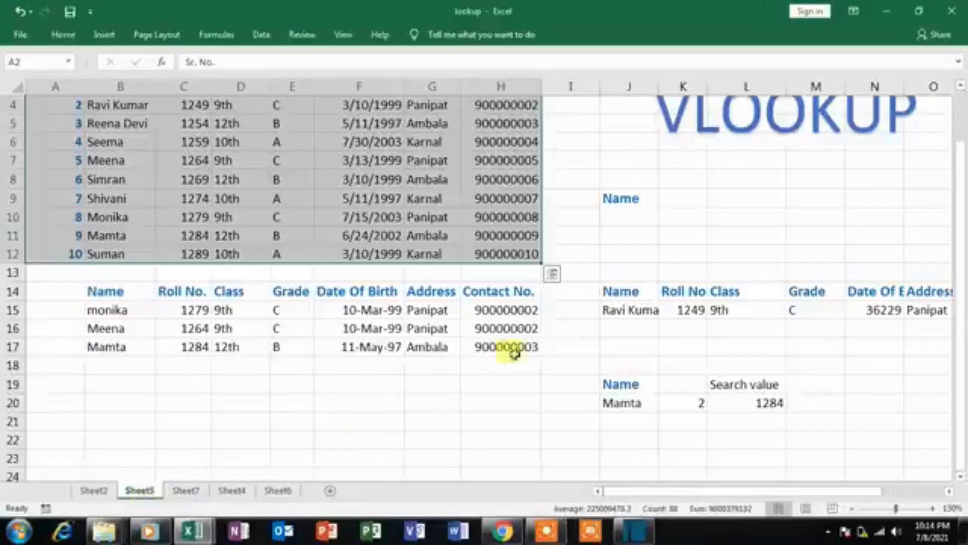
{"action": "scroll", "coordinate": [474, 365], "scroll_direction": "up", "scroll_amount": 1}
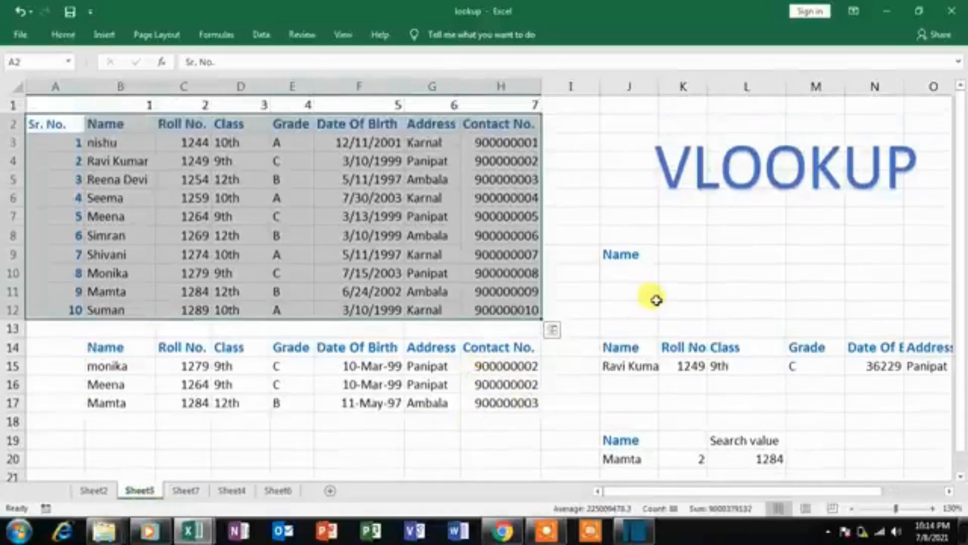
{"action": "left_click", "coordinate": [648, 294]}
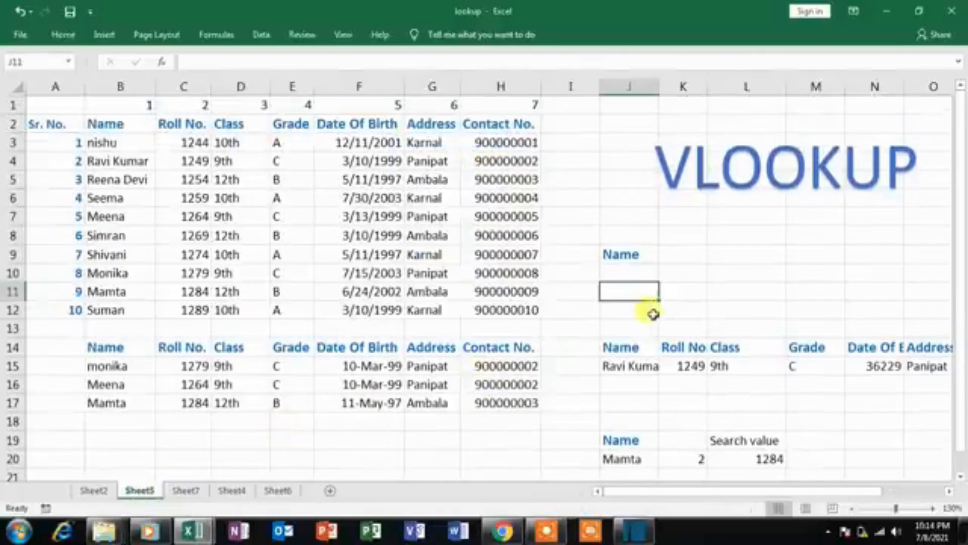
{"action": "left_click", "coordinate": [703, 275]}
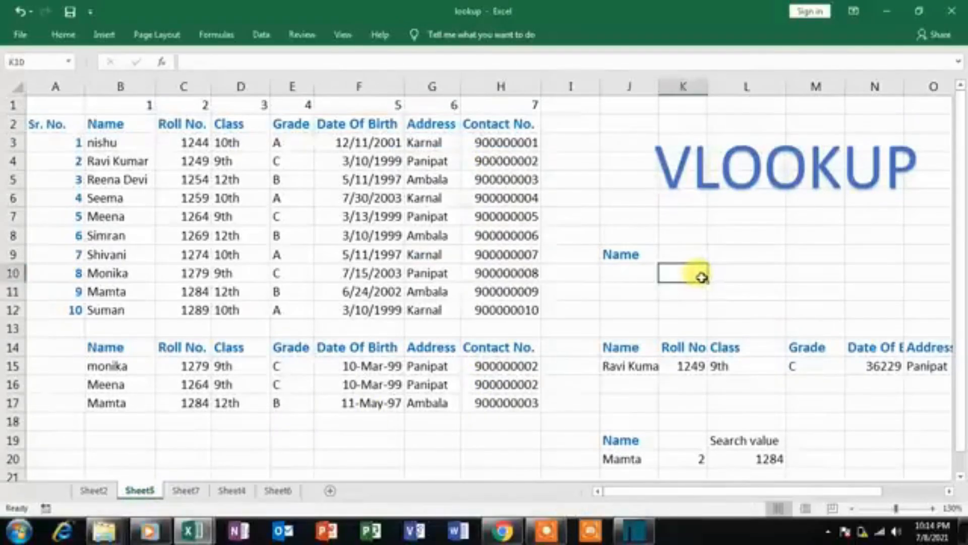